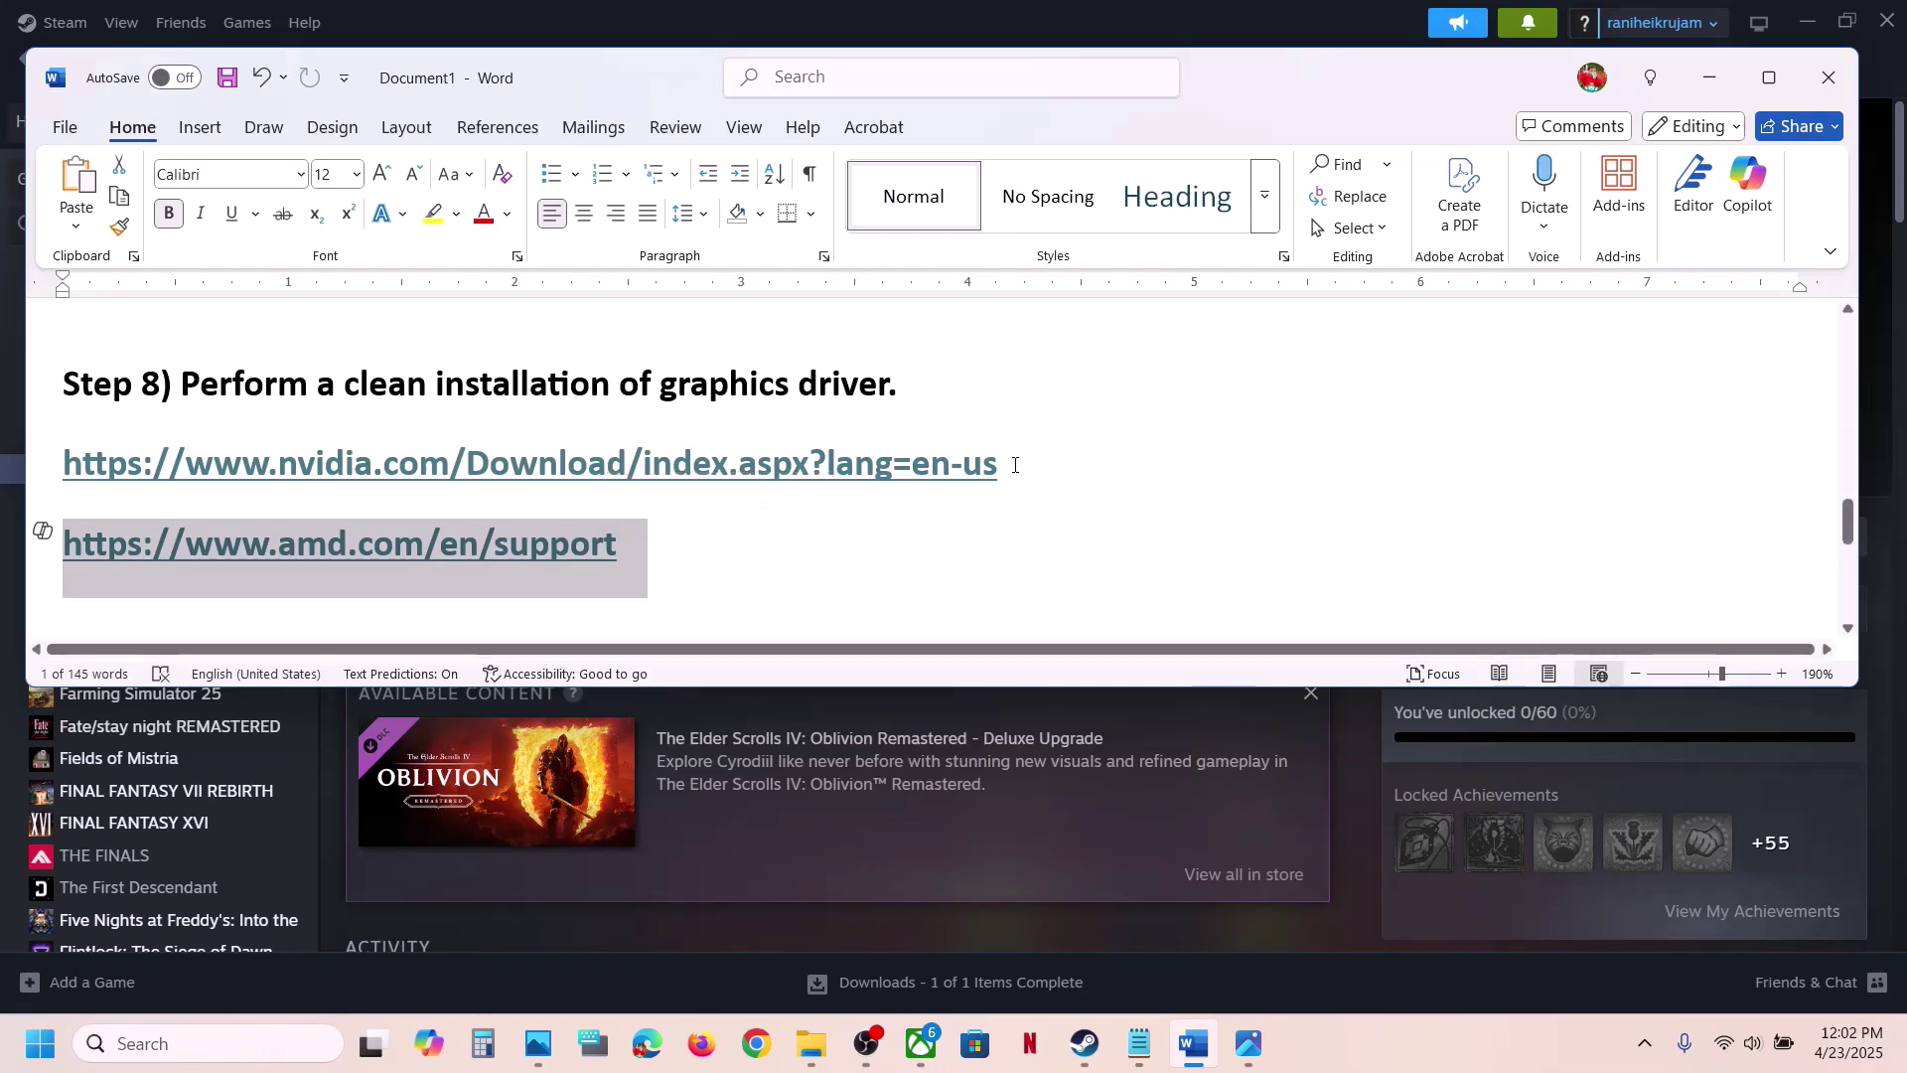
Copy the NVIDIA driver download link from the Word document and open it in Chrome
{"action": "key", "text": "ctrl+z"}
{"action": "key", "text": "ctrl+c"}
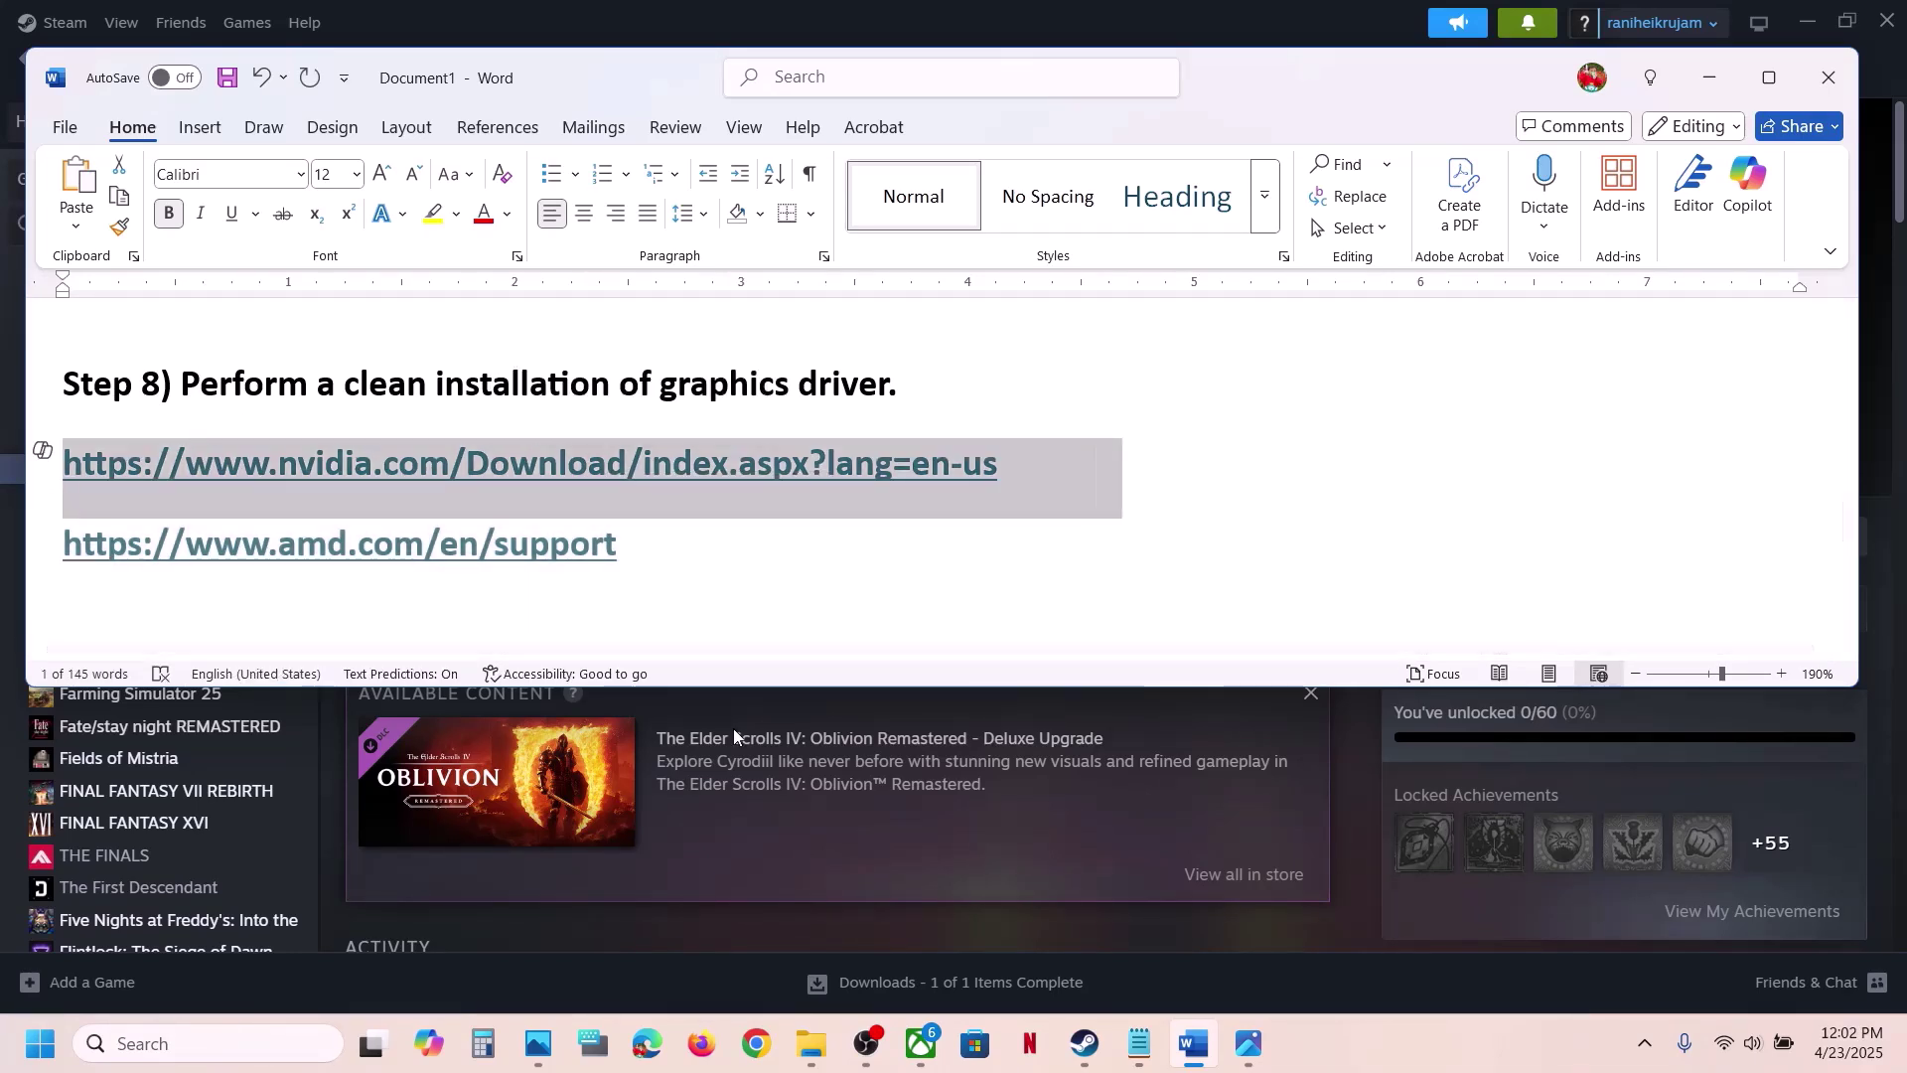
{"action": "left_click", "coordinate": [755, 1042]}
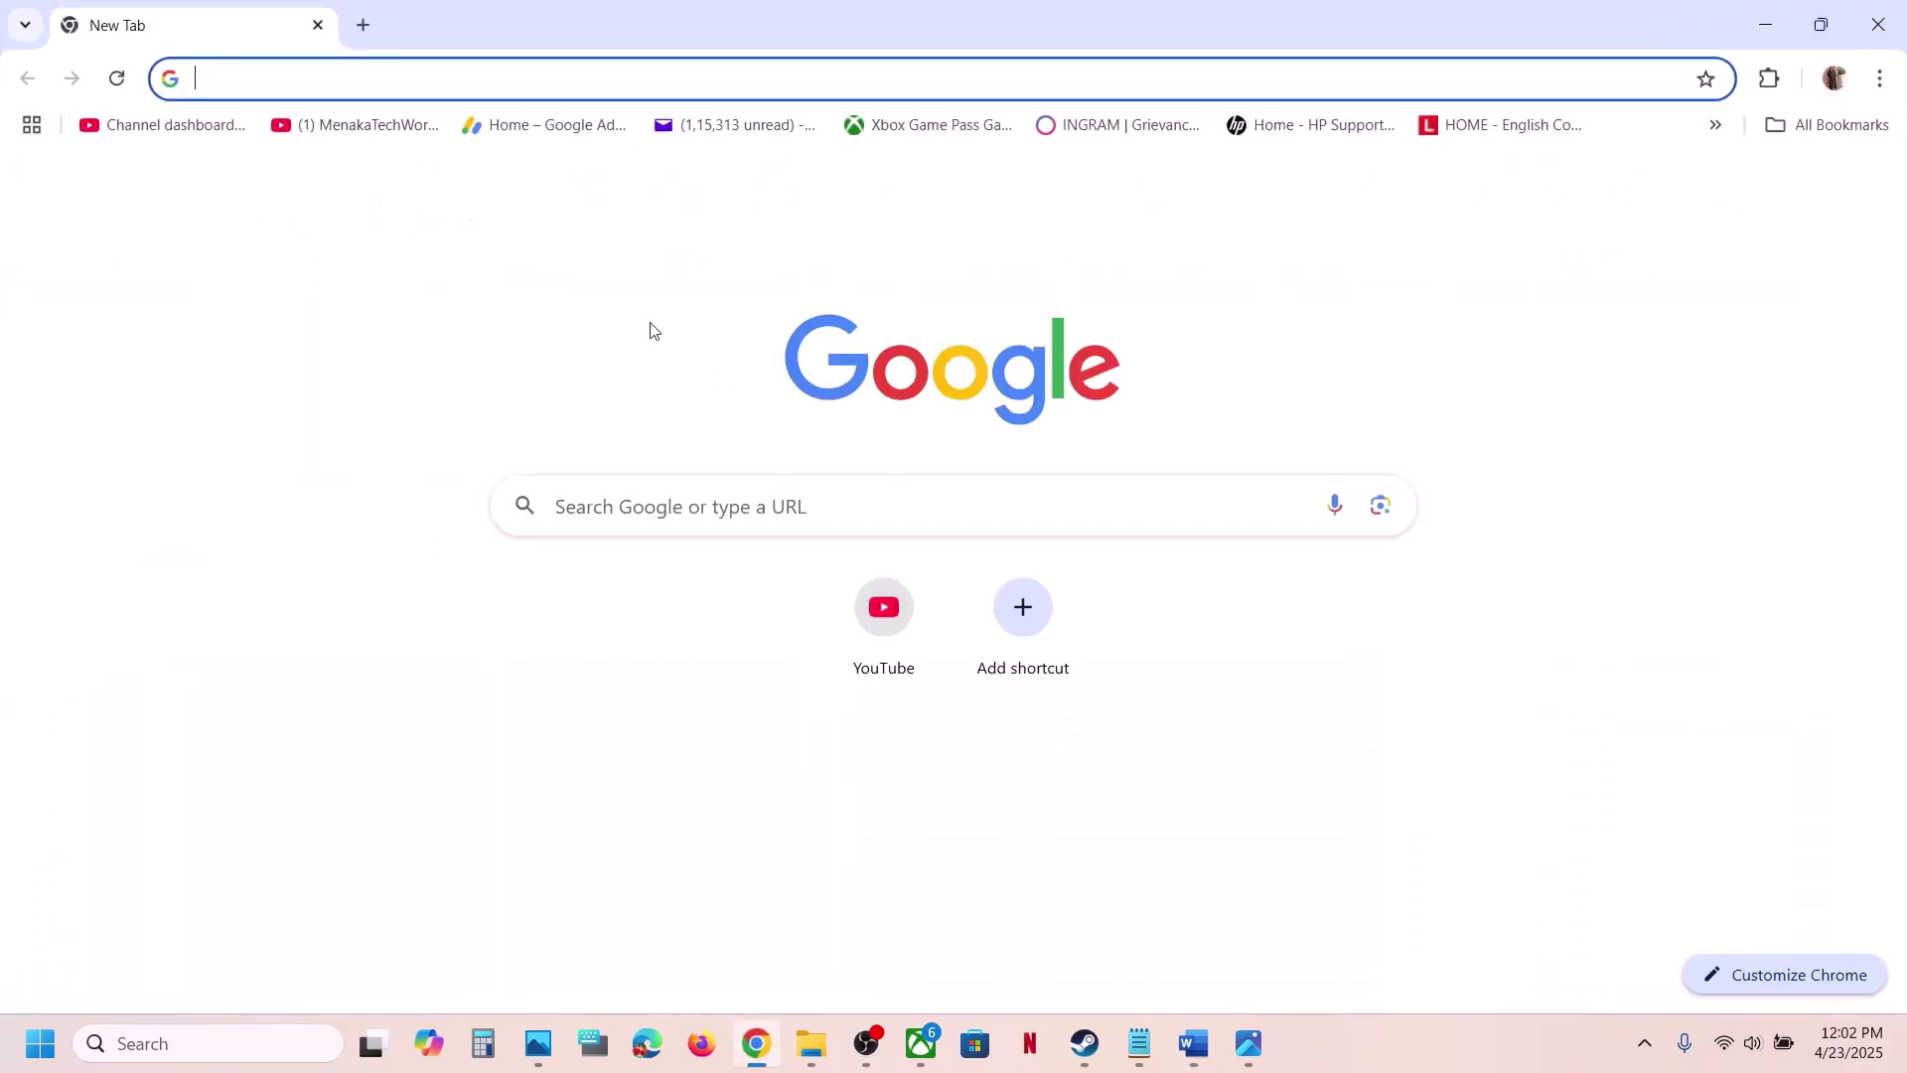
{"action": "key", "text": "ctrl+v"}
{"action": "key", "text": "Return"}
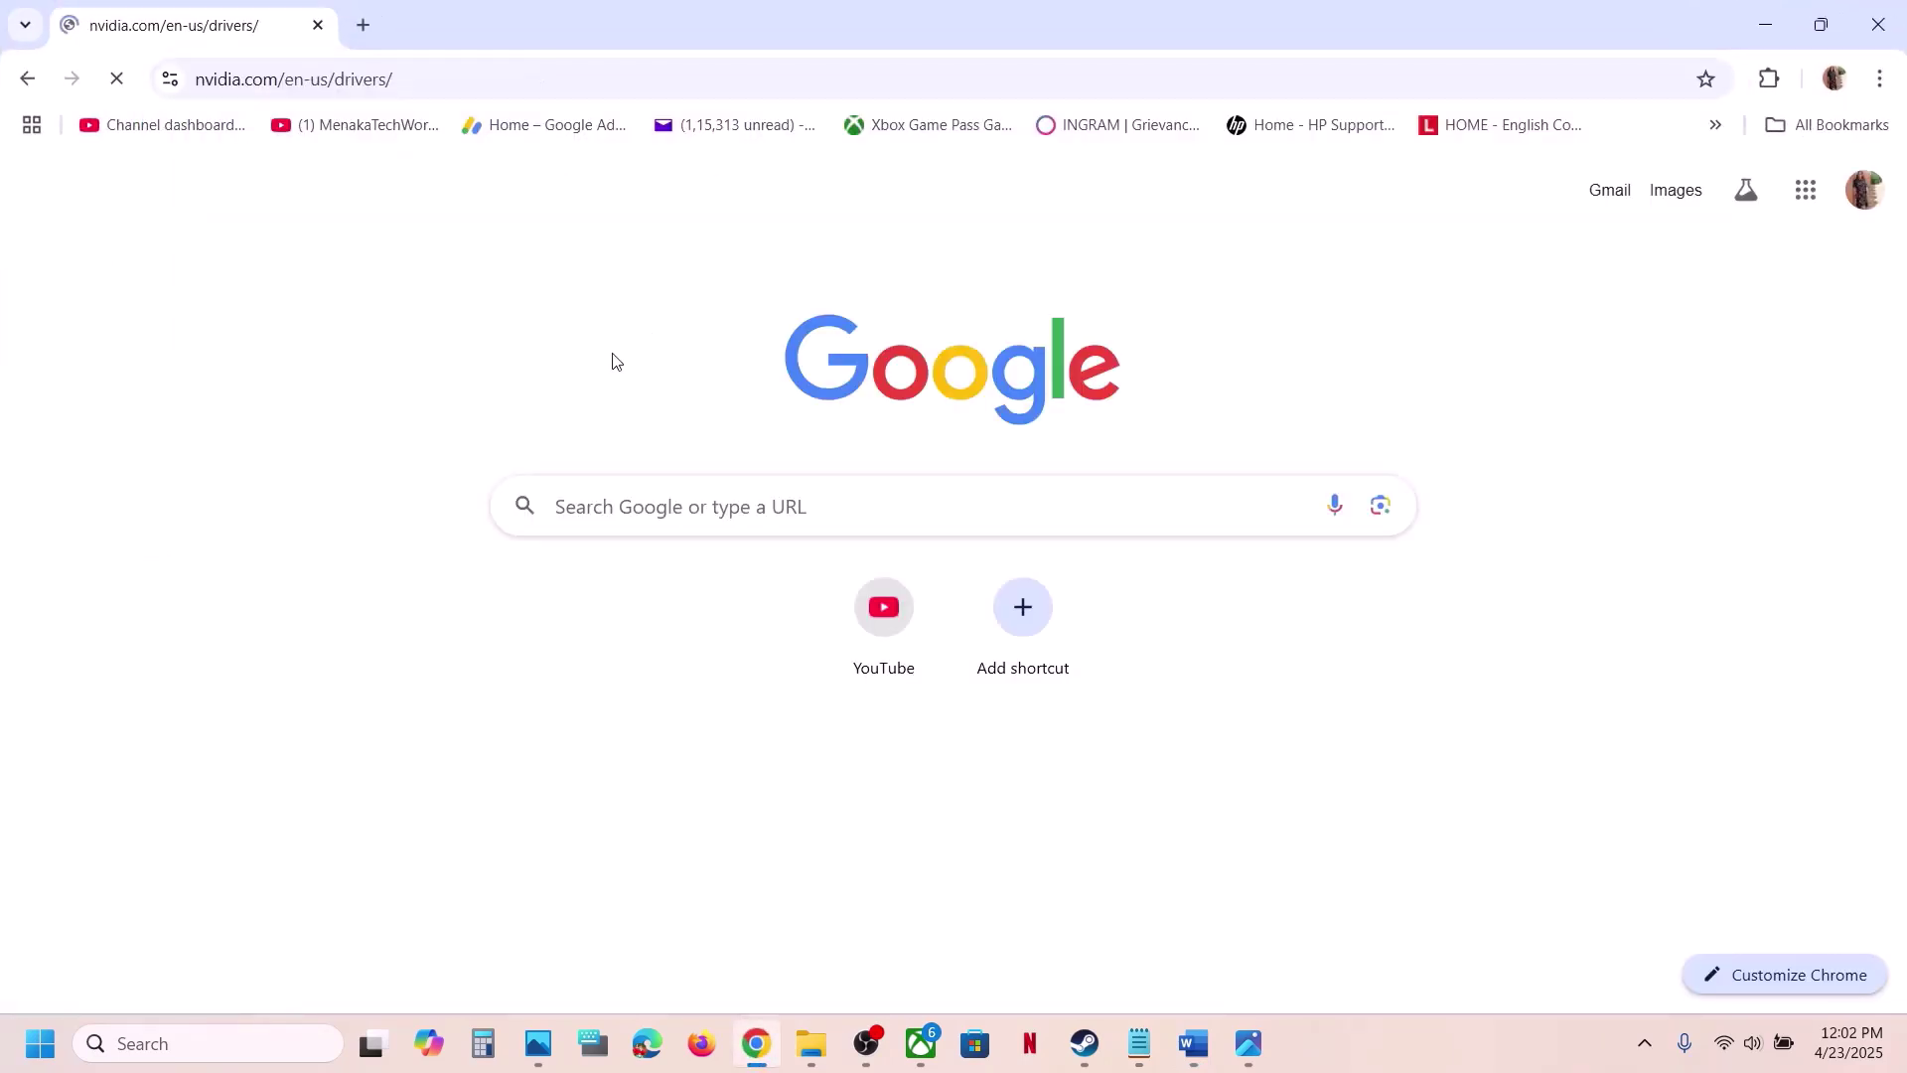
Find the Windows 11 drivers for the GeForce RTX 3050 Laptop GPU and expand the list of more versions
{"action": "scroll", "coordinate": [668, 656], "scroll_direction": "down", "scroll_amount": 5}
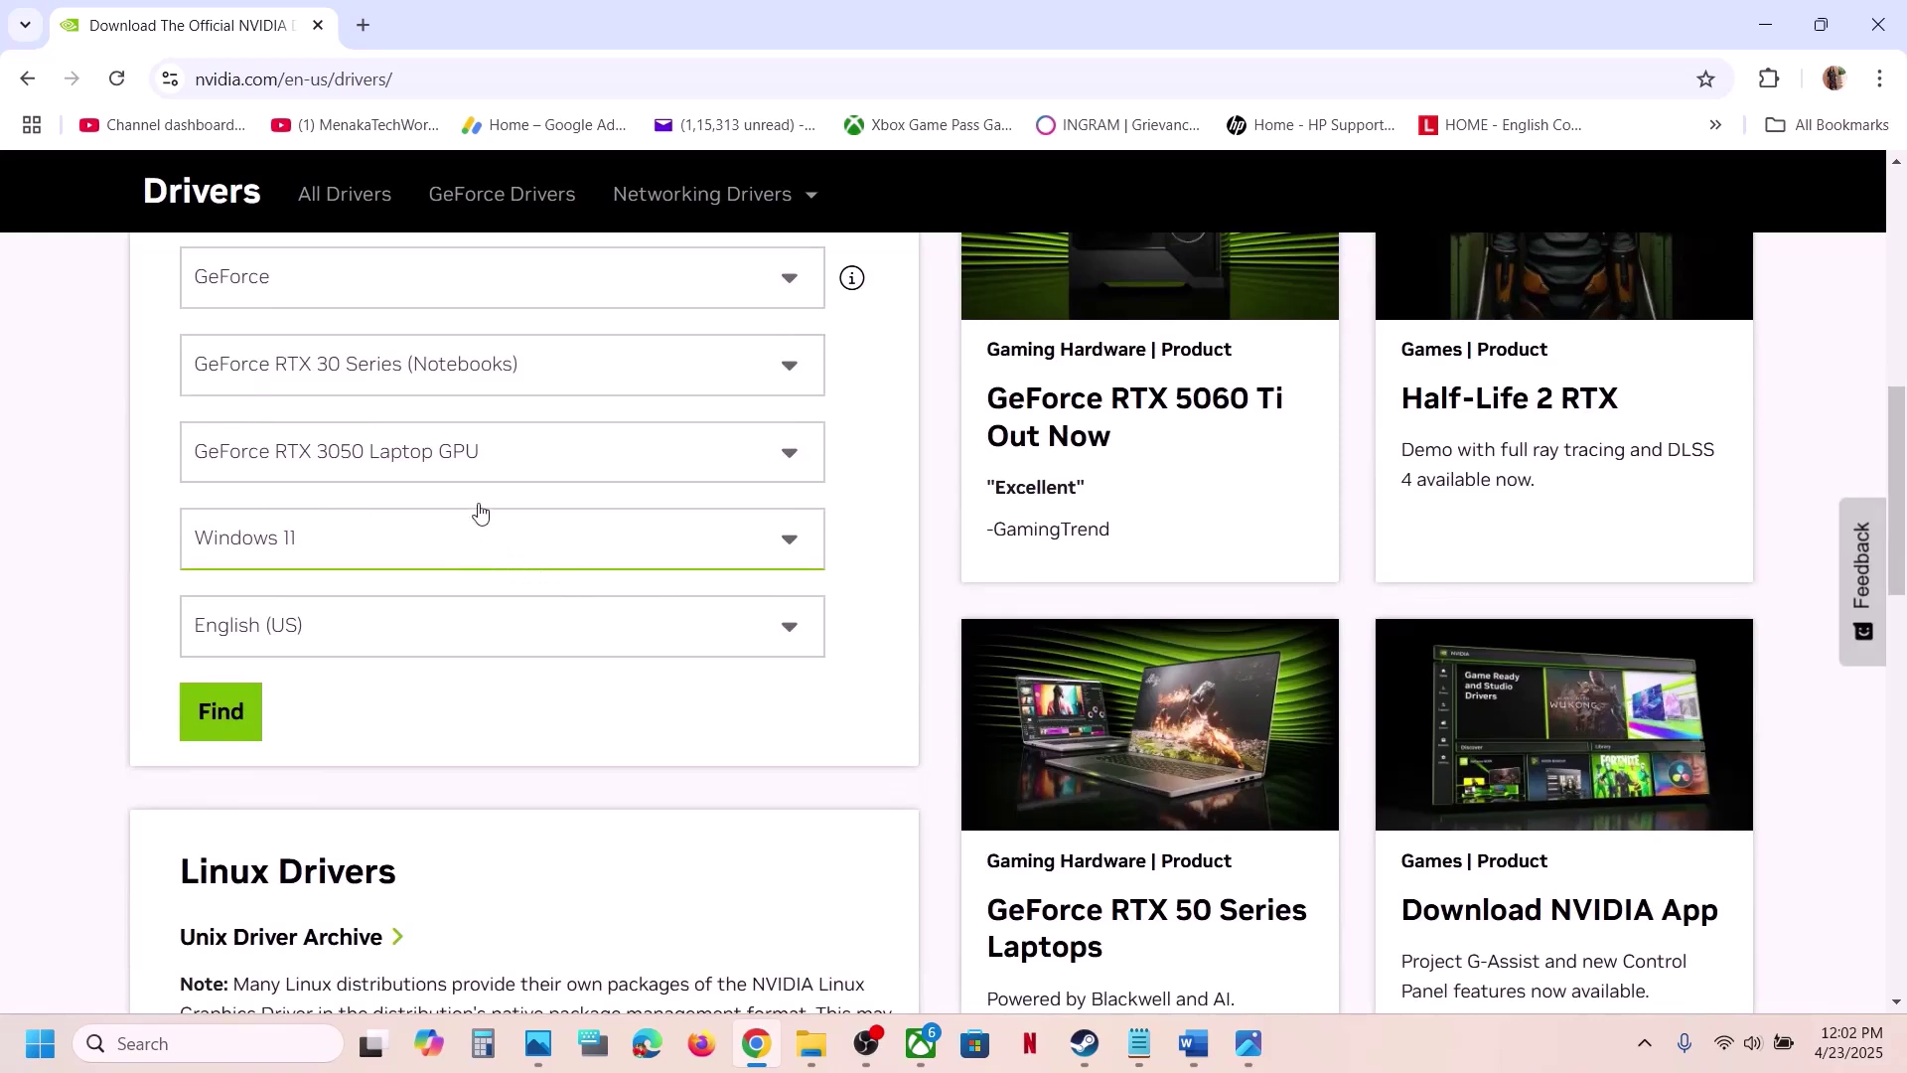
{"action": "left_click", "coordinate": [220, 700]}
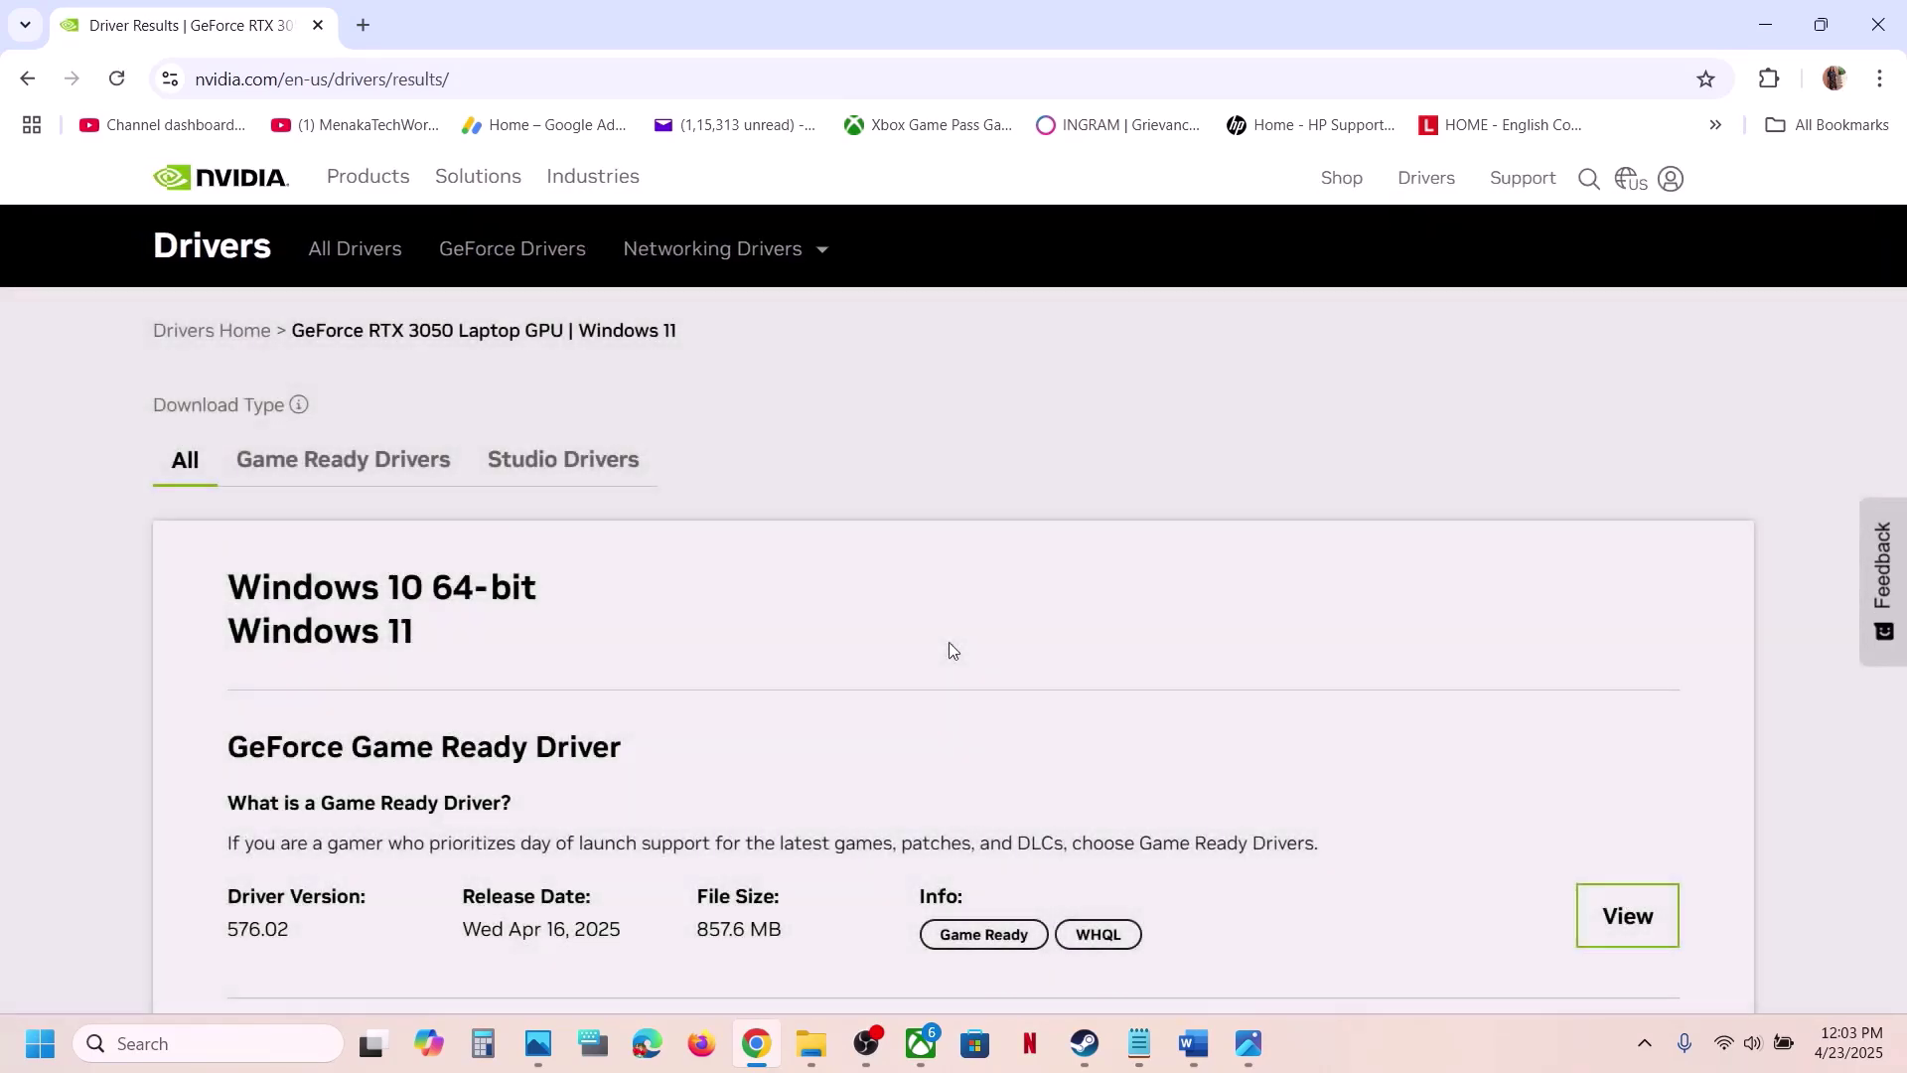
{"action": "scroll", "coordinate": [950, 651], "scroll_direction": "down", "scroll_amount": 7}
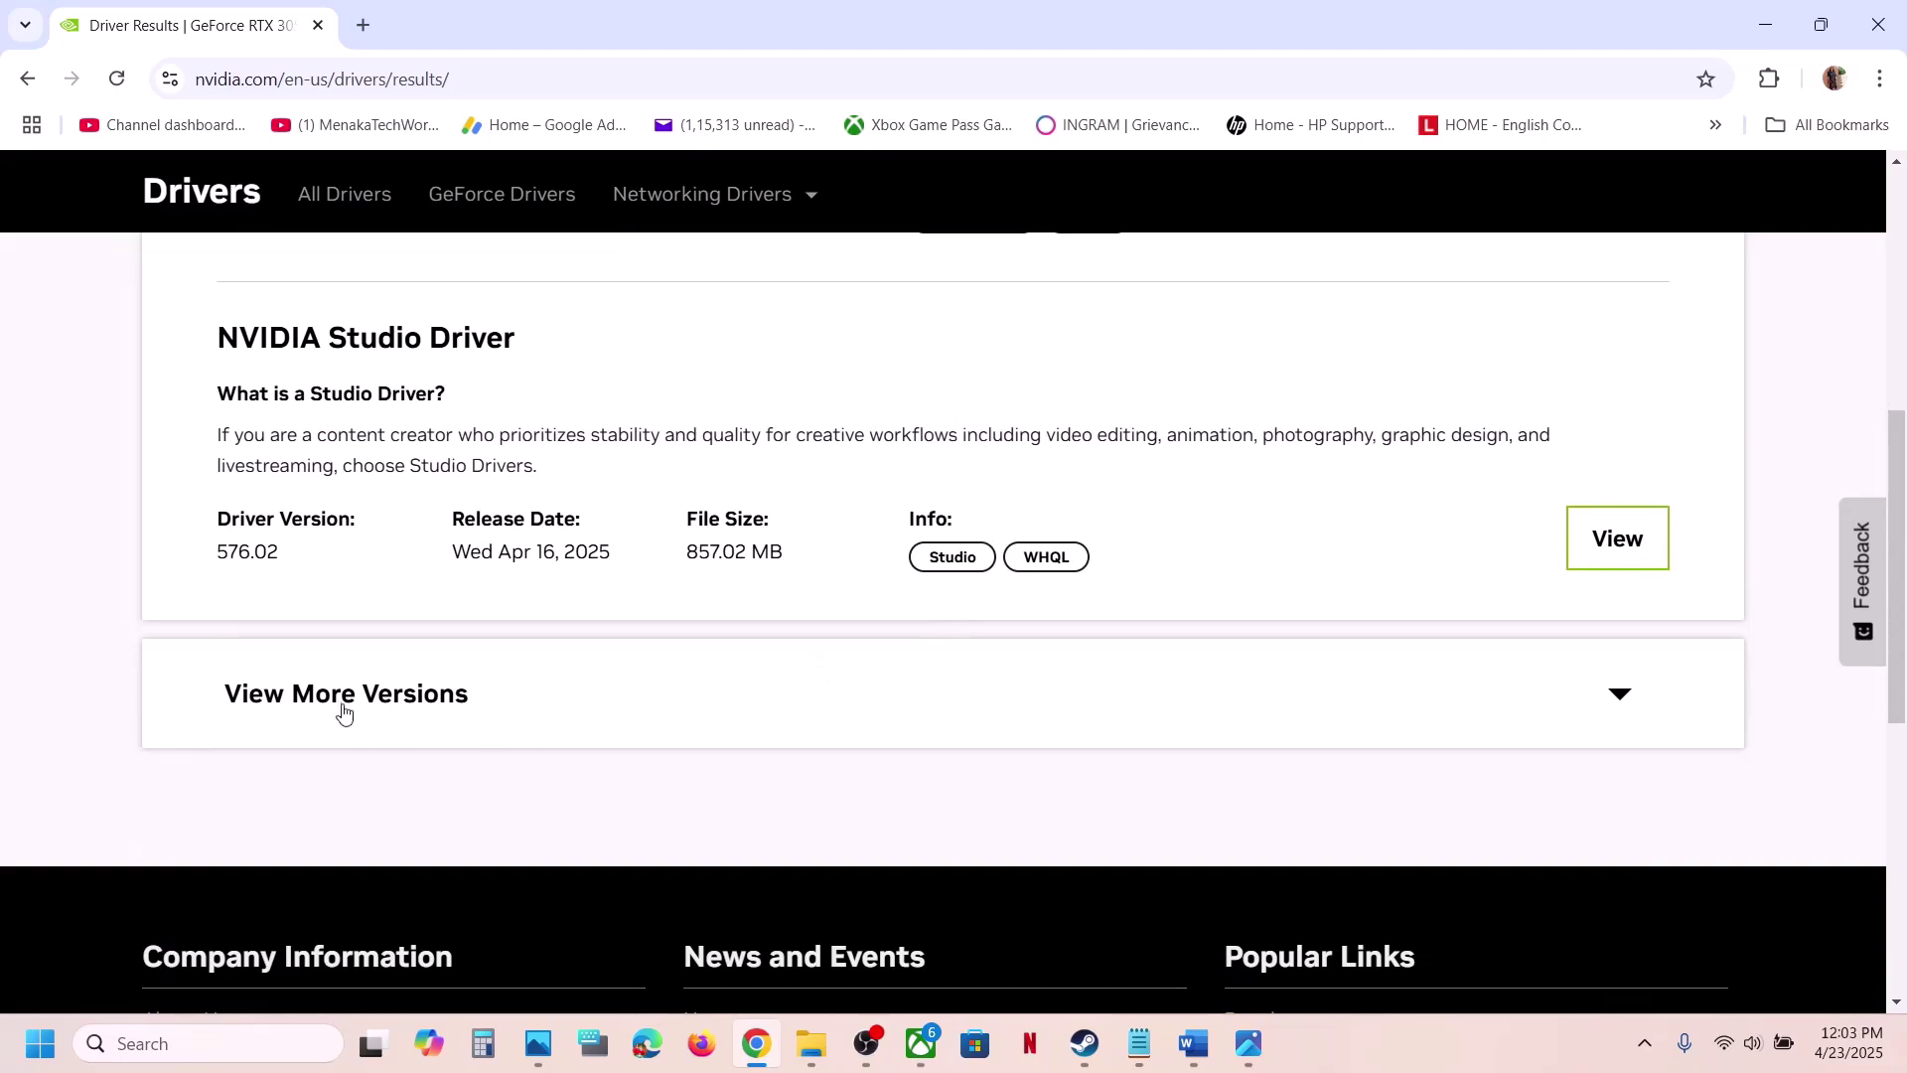
{"action": "left_click", "coordinate": [342, 711]}
Examine the current and older driver versions, highlighting Game Ready Driver versions 576.02, 572.83 and 572.70
{"action": "scroll", "coordinate": [621, 609], "scroll_direction": "down", "scroll_amount": 4}
{"action": "scroll", "coordinate": [622, 609], "scroll_direction": "up", "scroll_amount": 8}
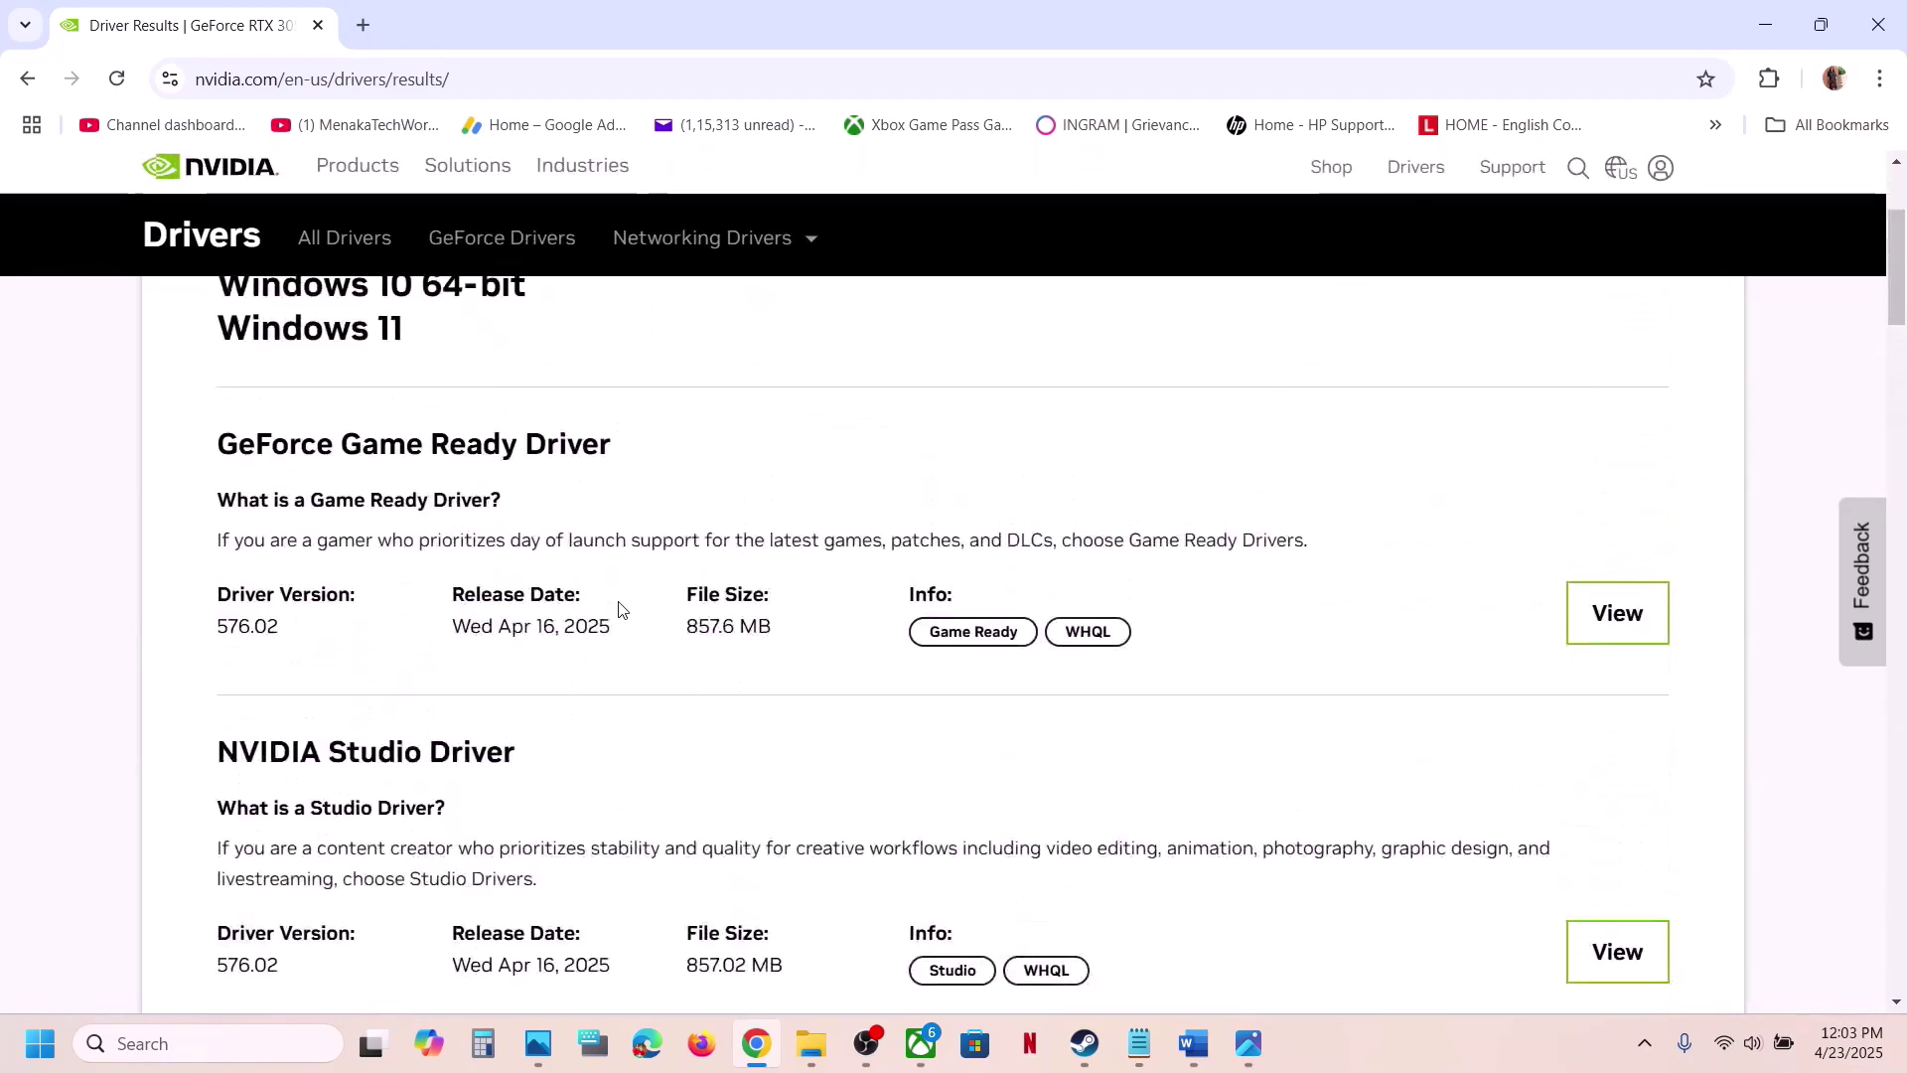
{"action": "scroll", "coordinate": [183, 579], "scroll_direction": "down", "scroll_amount": 2}
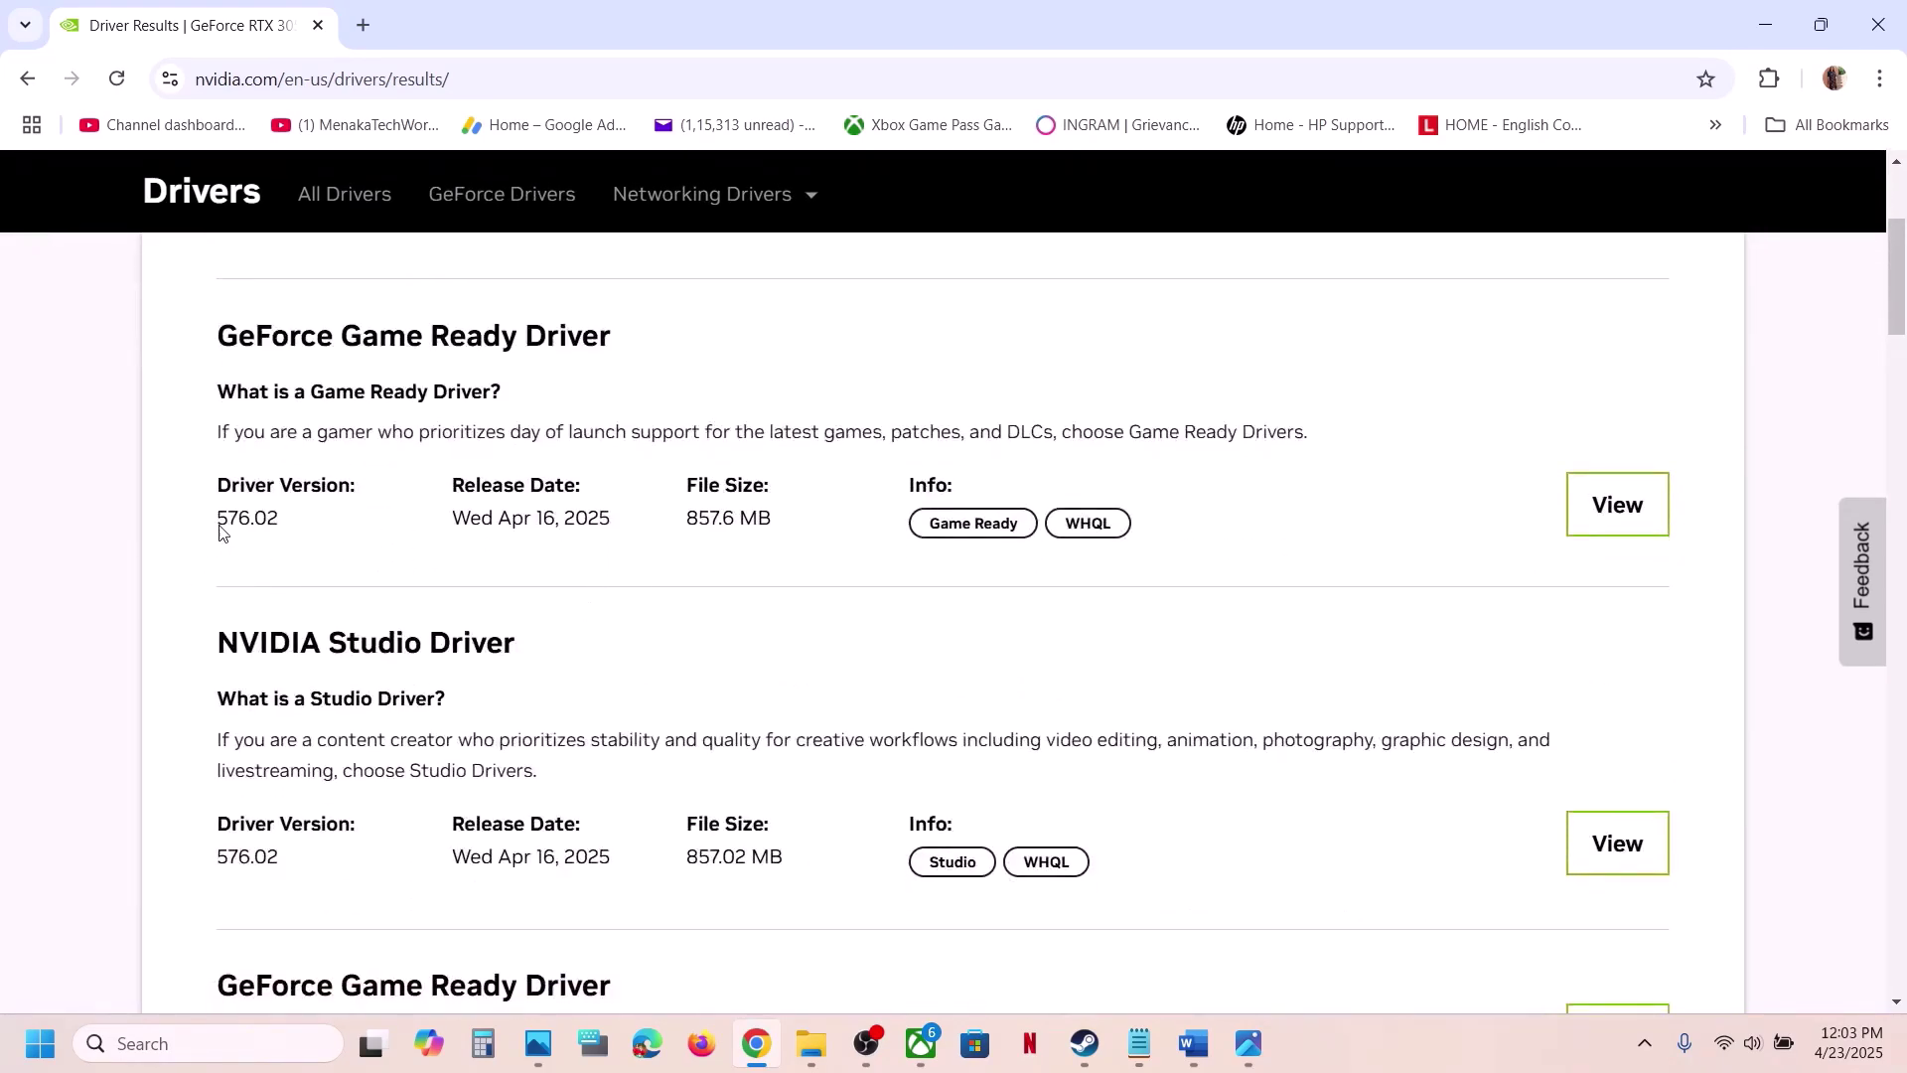
{"action": "left_click_drag", "start_coordinate": [218, 526], "coordinate": [282, 519]}
{"action": "scroll", "coordinate": [357, 693], "scroll_direction": "down", "scroll_amount": 2}
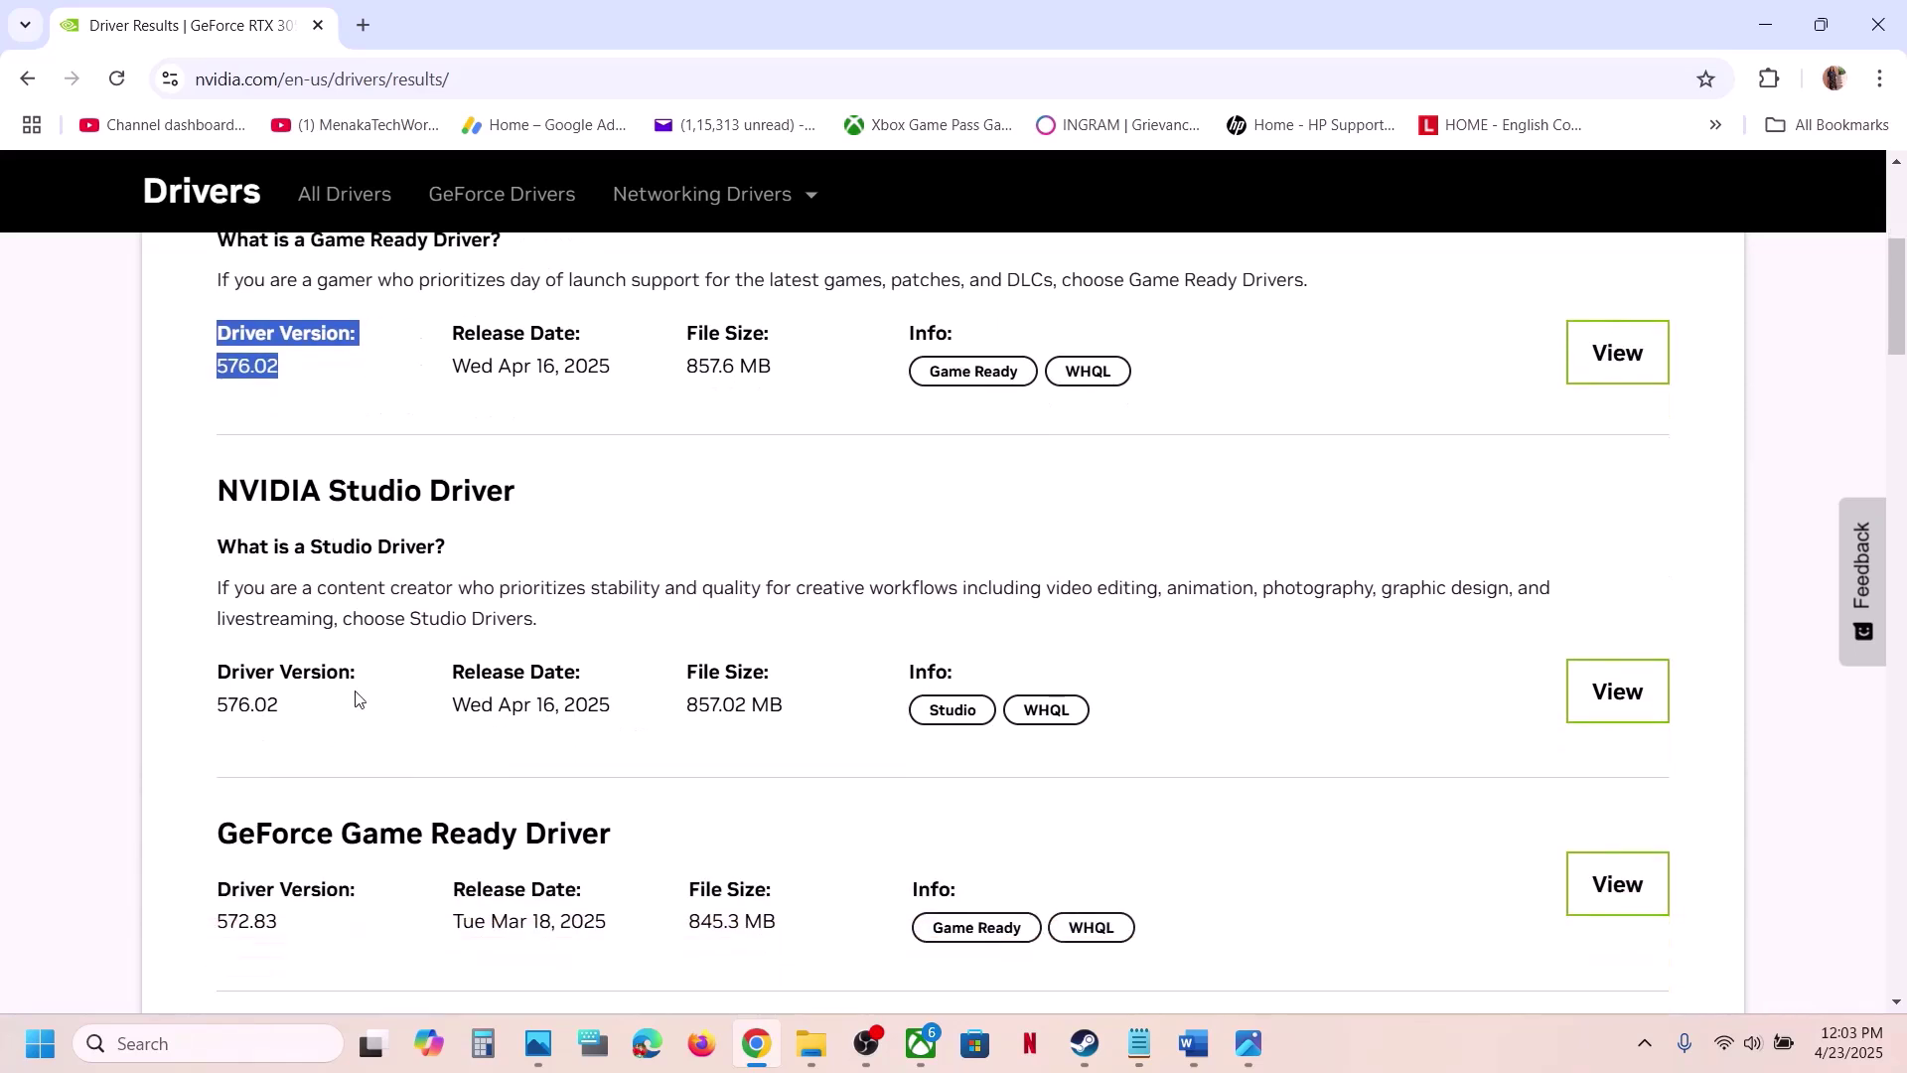
{"action": "scroll", "coordinate": [325, 706], "scroll_direction": "down", "scroll_amount": 1}
{"action": "scroll", "coordinate": [325, 705], "scroll_direction": "down", "scroll_amount": 2}
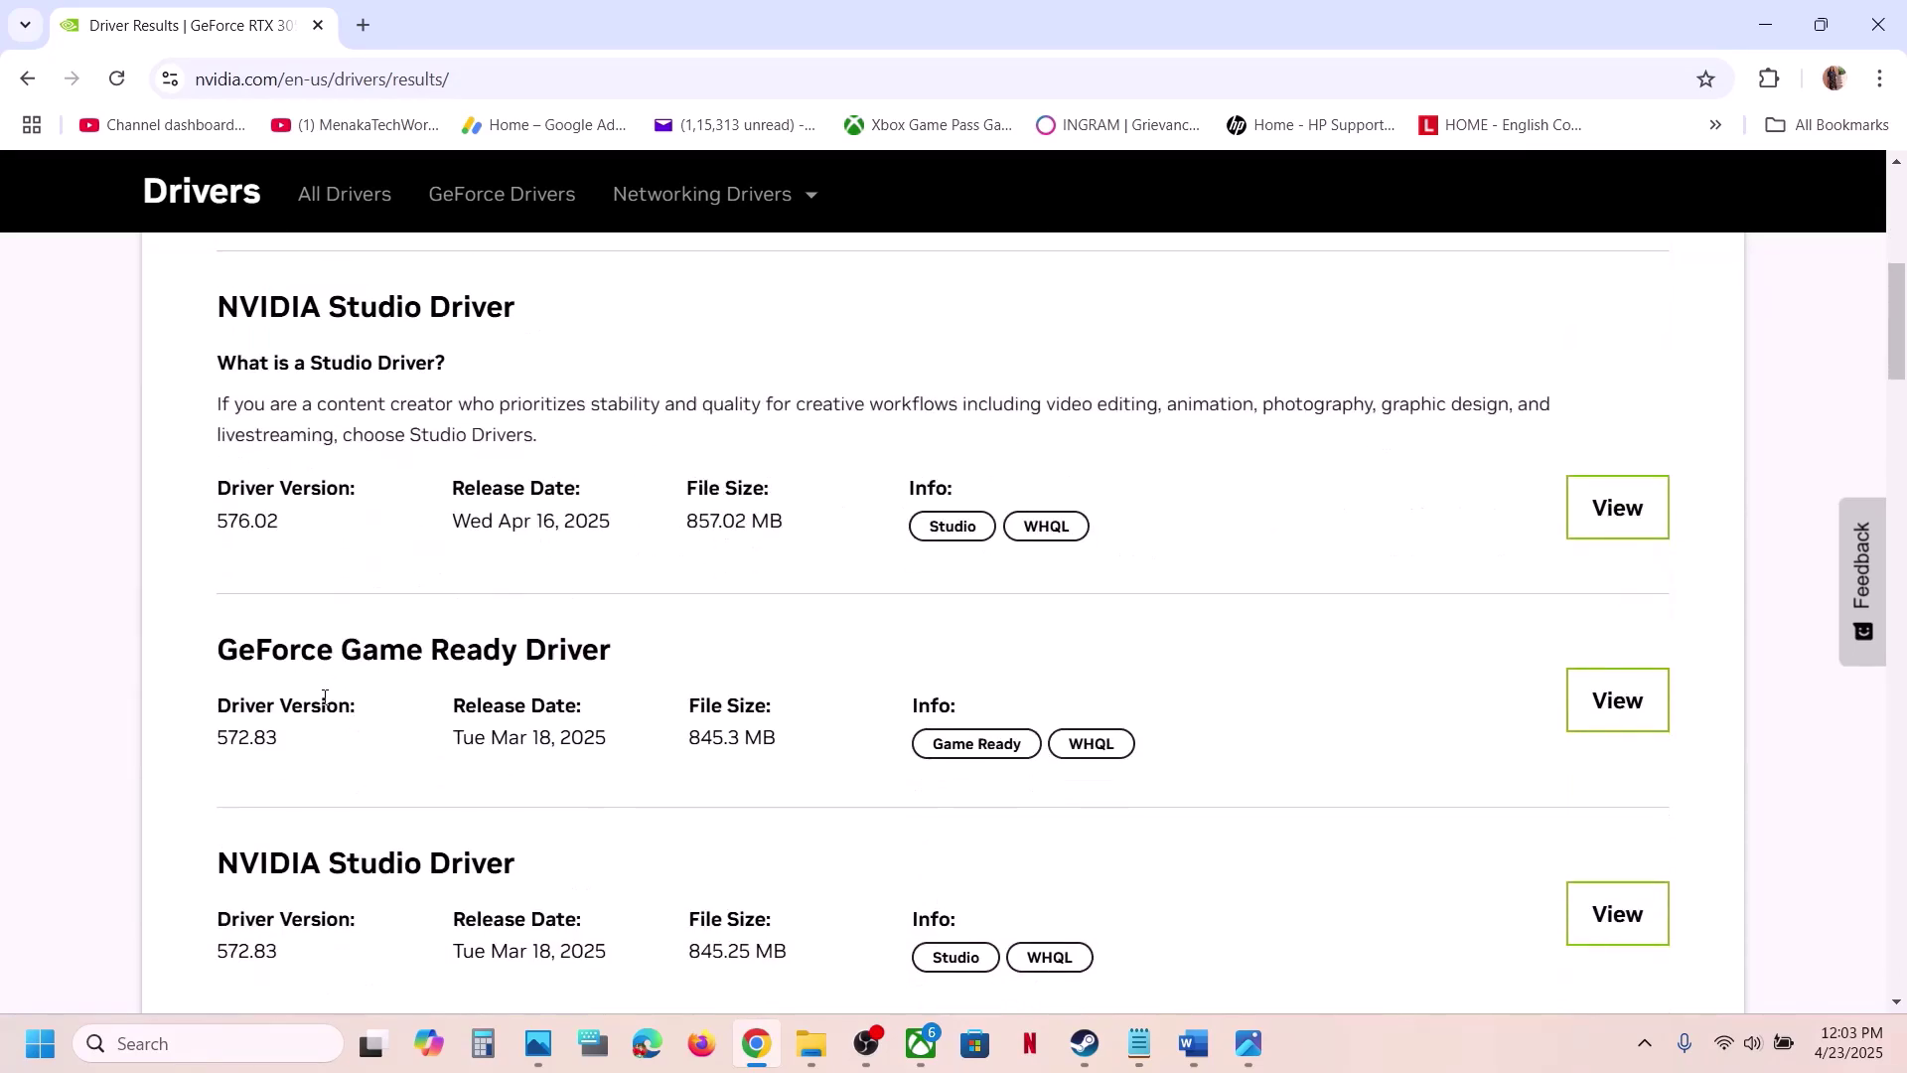
{"action": "scroll", "coordinate": [311, 685], "scroll_direction": "down", "scroll_amount": 1}
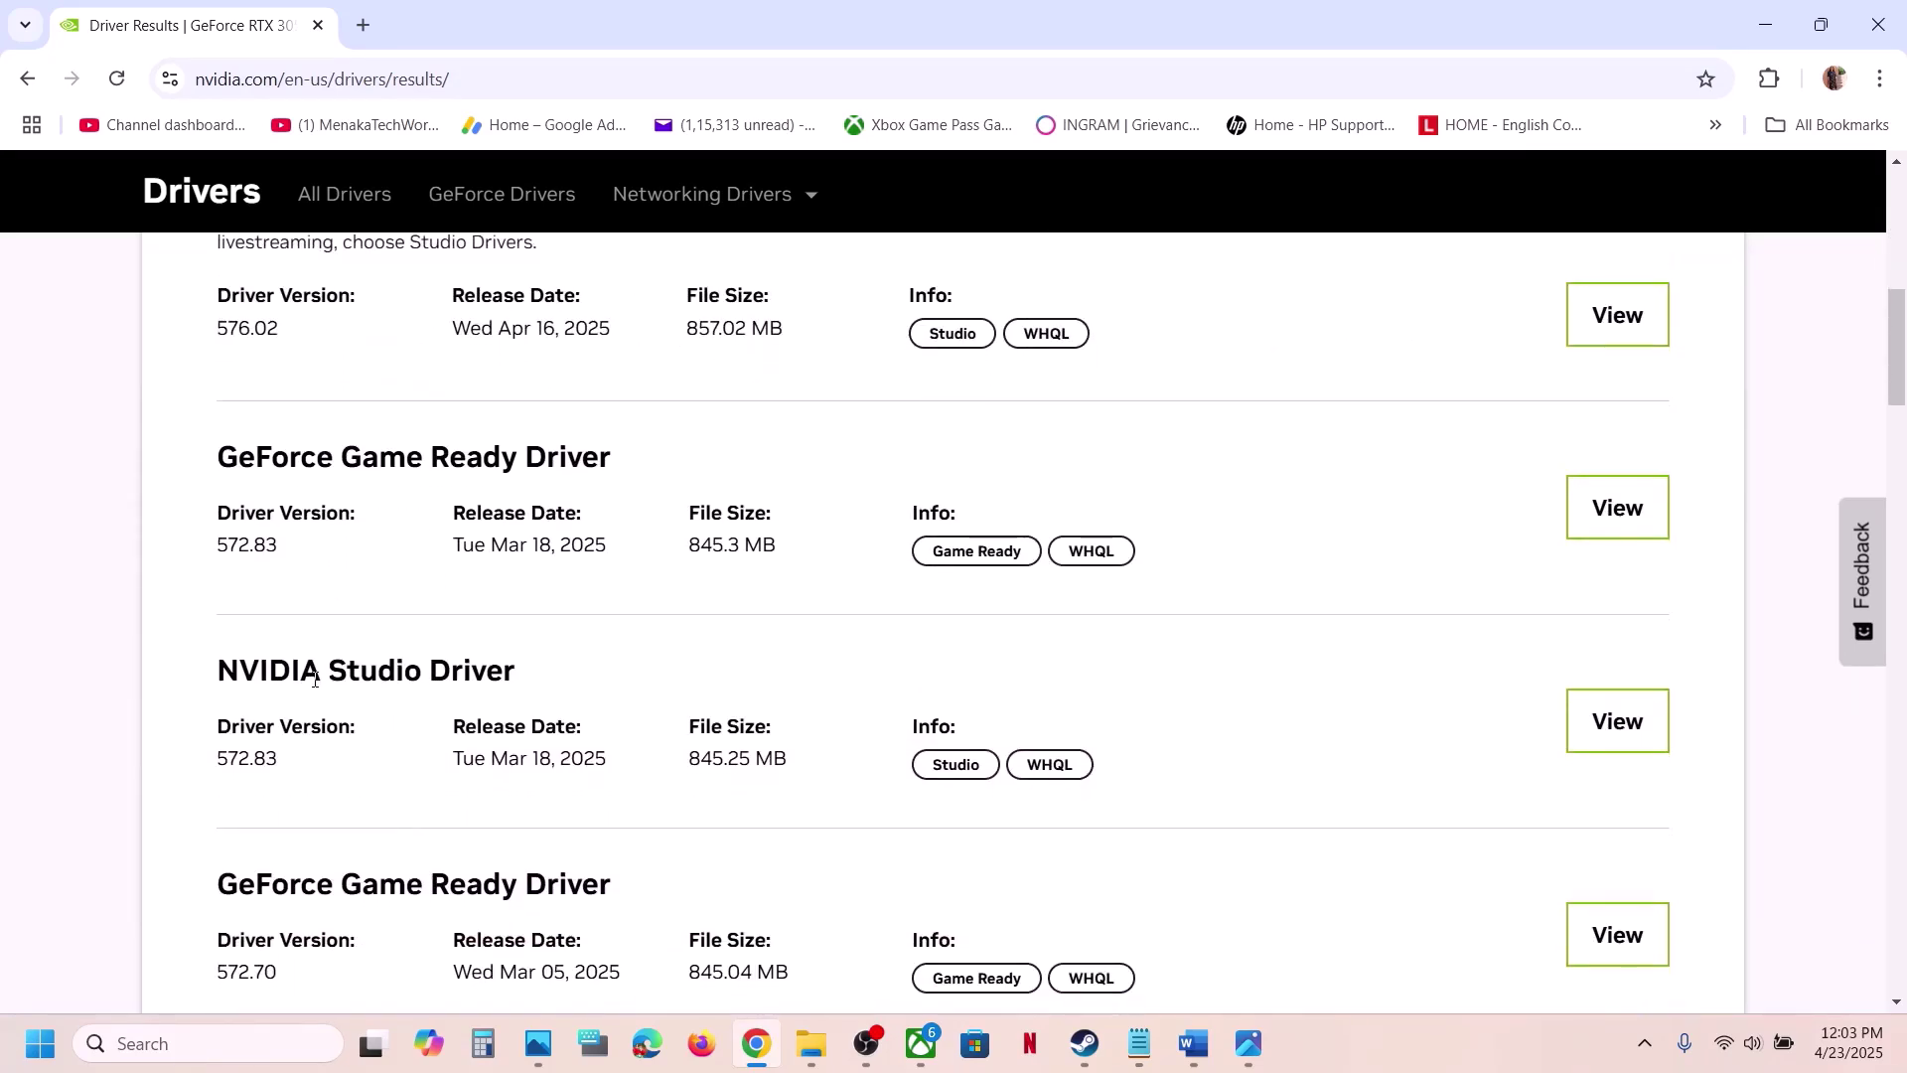
{"action": "left_click_drag", "start_coordinate": [220, 547], "coordinate": [294, 554]}
{"action": "scroll", "coordinate": [291, 553], "scroll_direction": "down", "scroll_amount": 2}
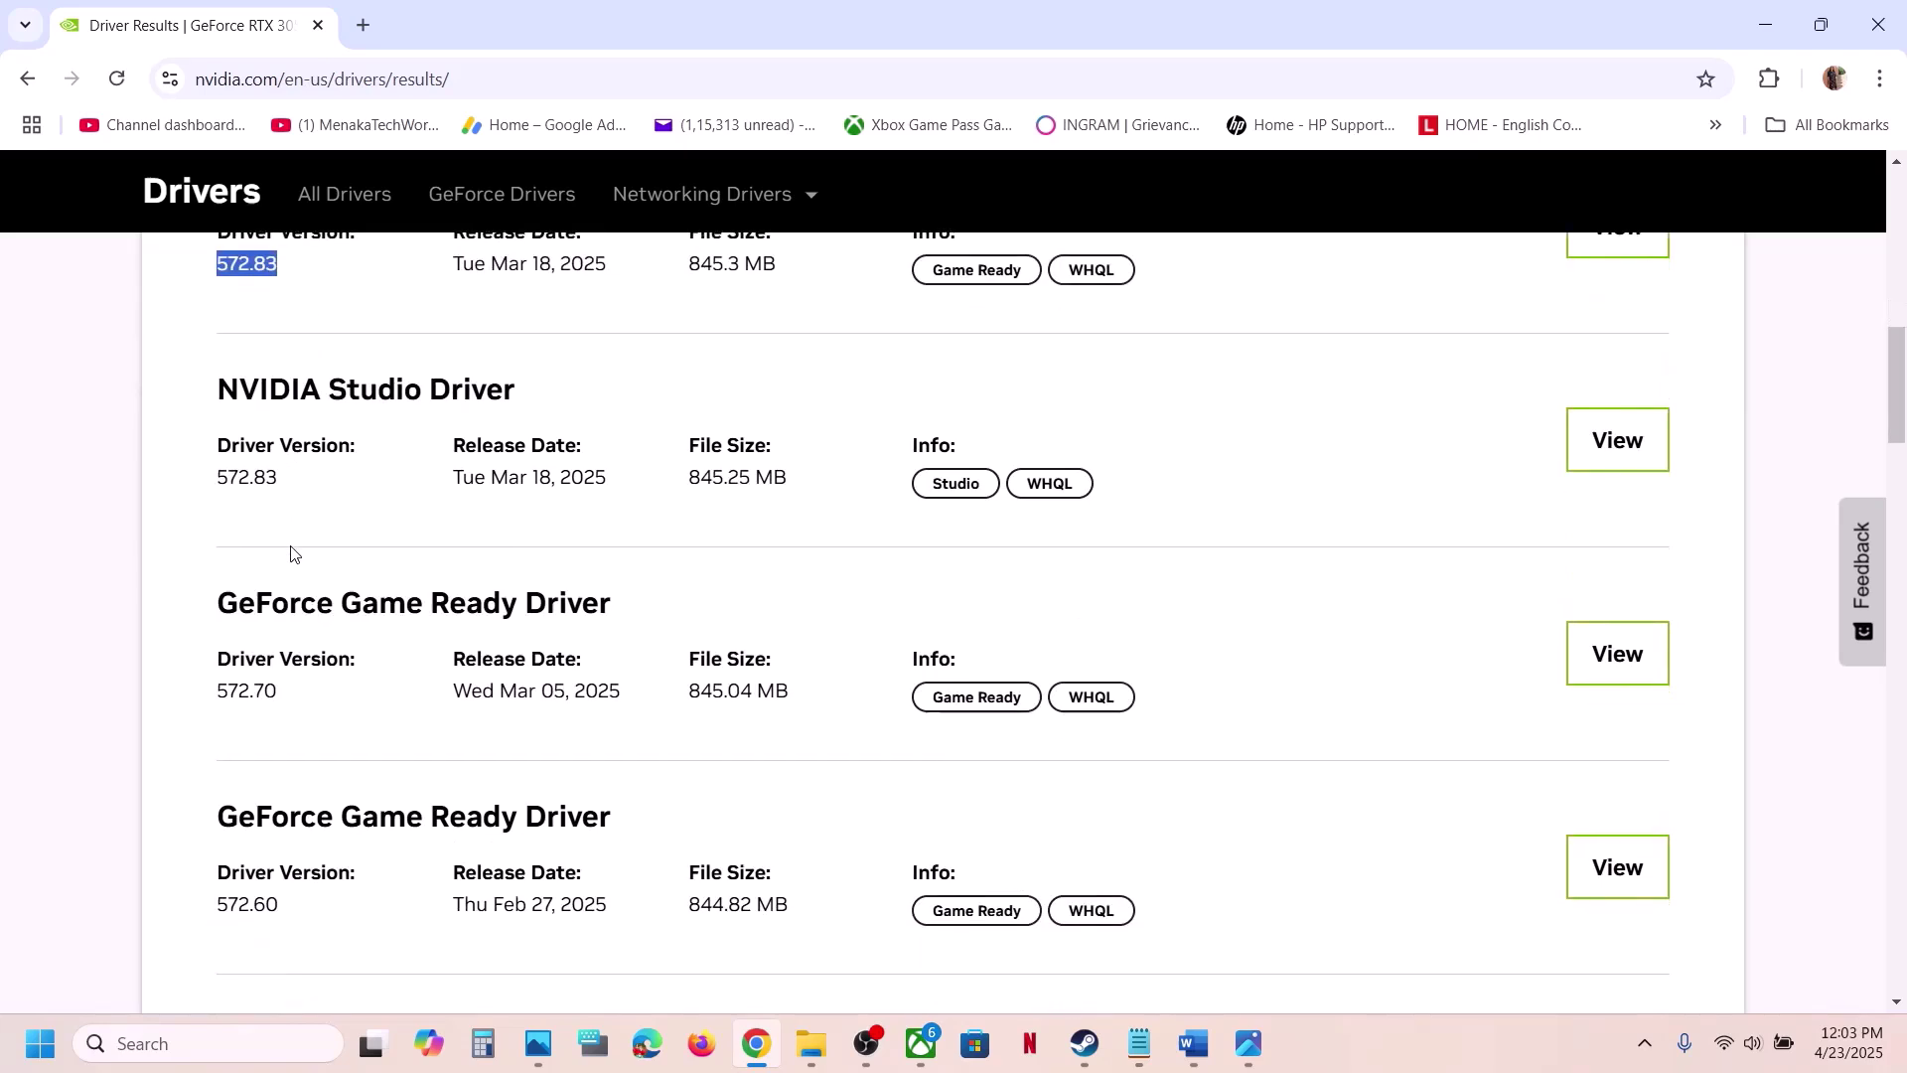
{"action": "left_click", "coordinate": [222, 695]}
{"action": "left_click_drag", "start_coordinate": [222, 695], "coordinate": [290, 695]}
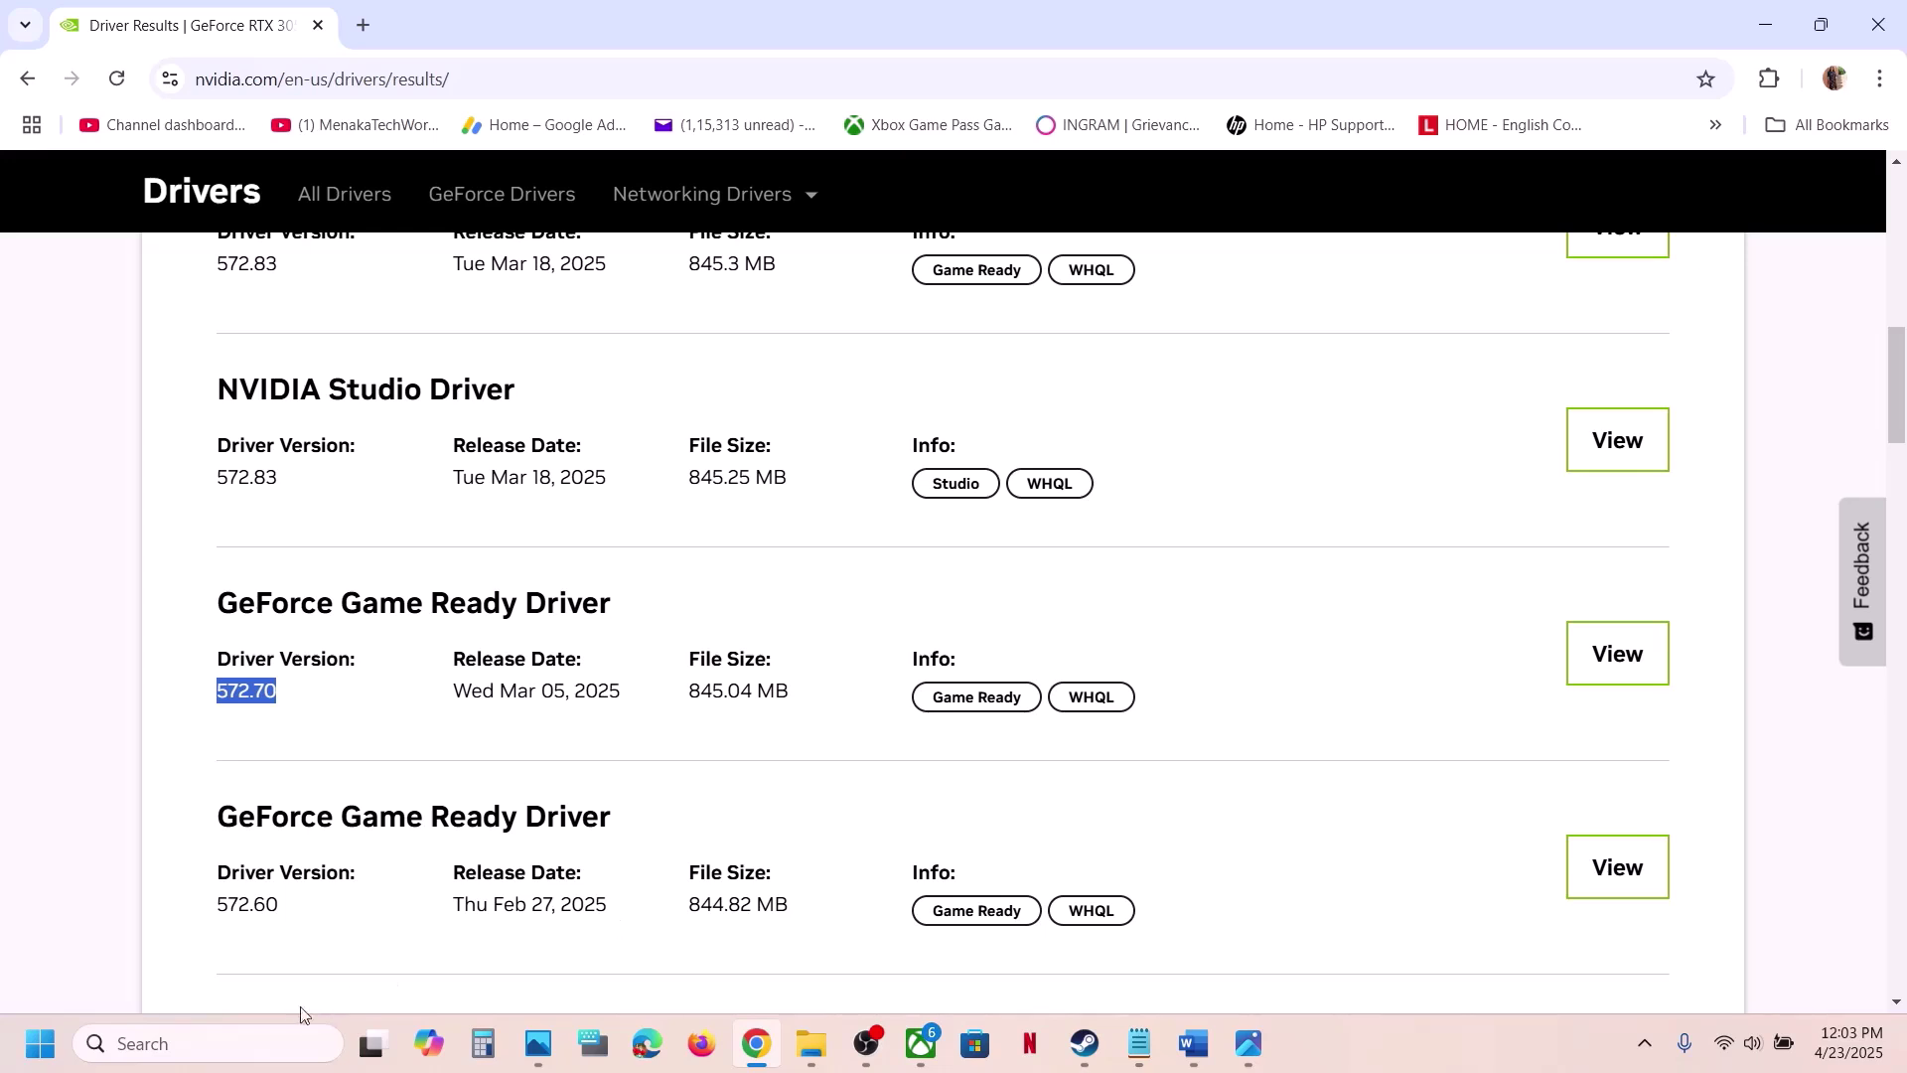
Search Windows for "graphics" and open Graphics settings
{"action": "left_click", "coordinate": [242, 1043]}
{"action": "type", "text": "gr"}
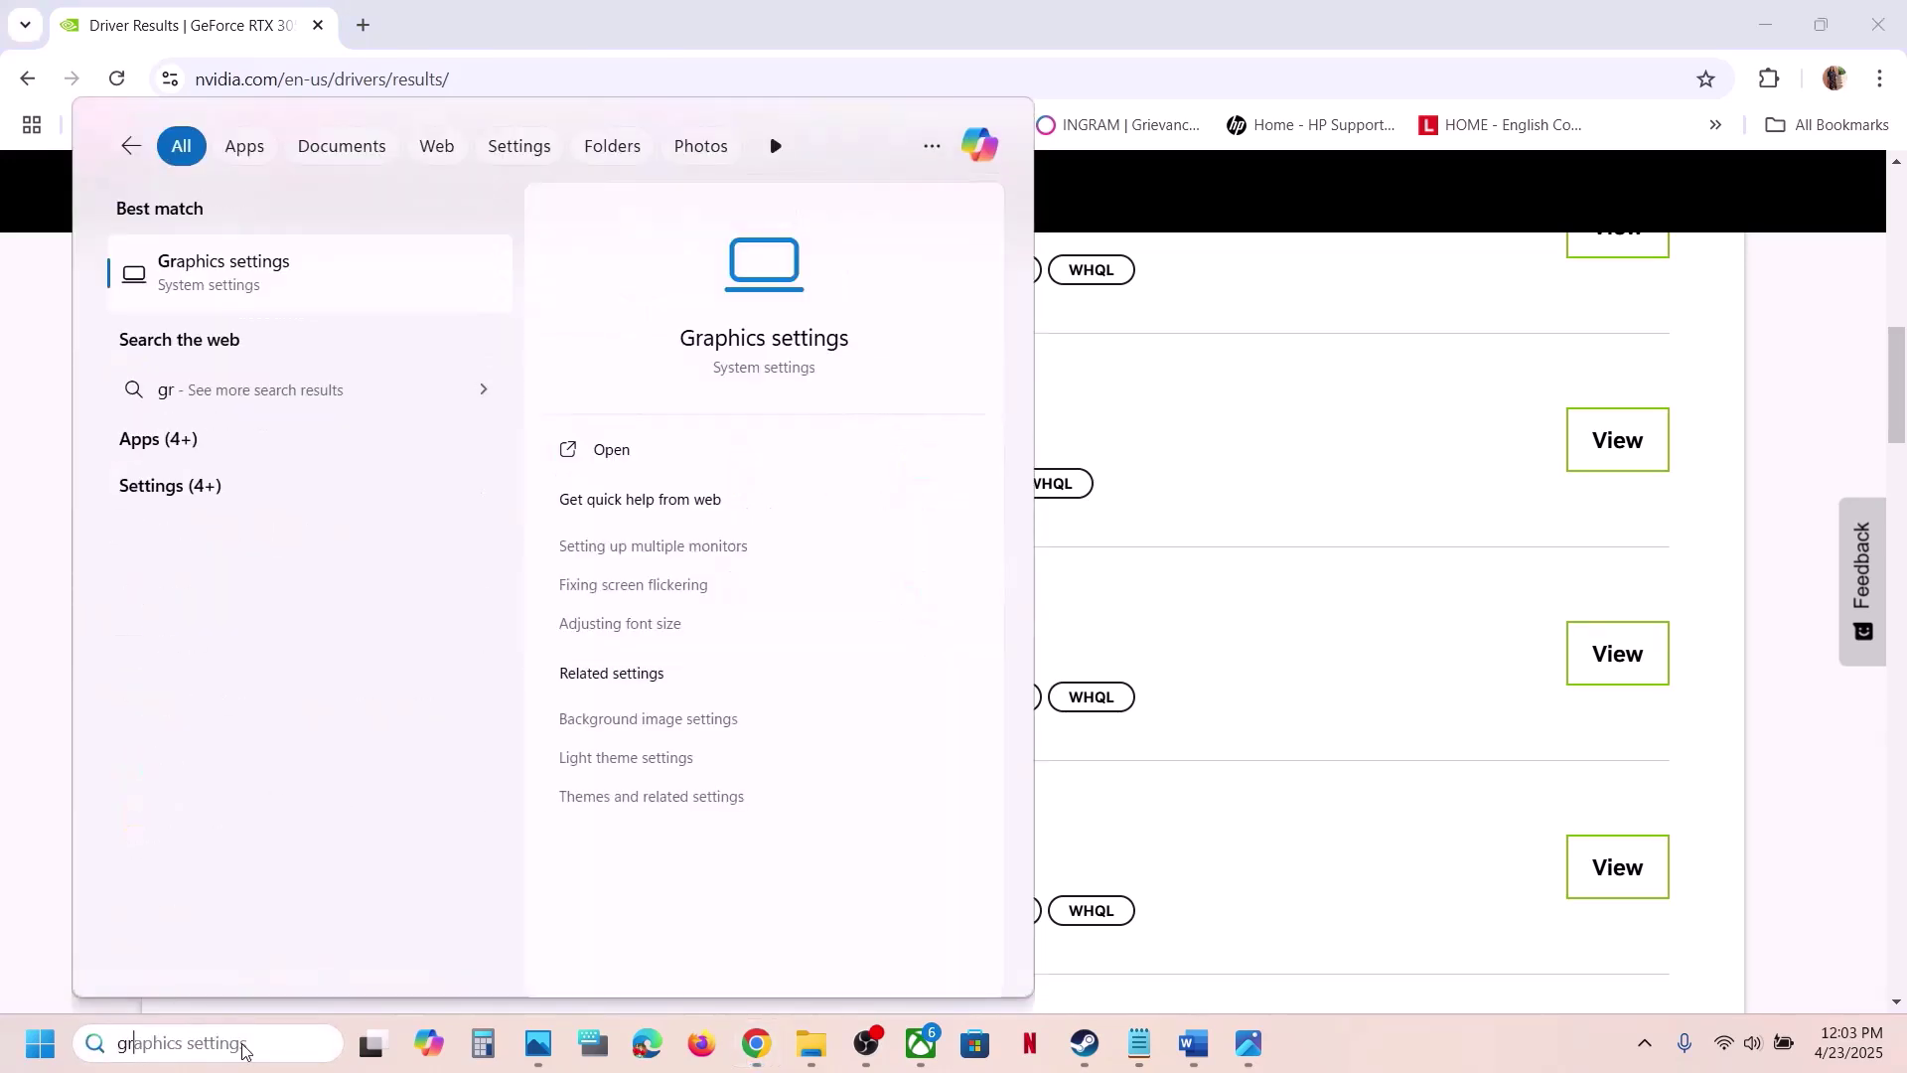
{"action": "type", "text": "aphics"}
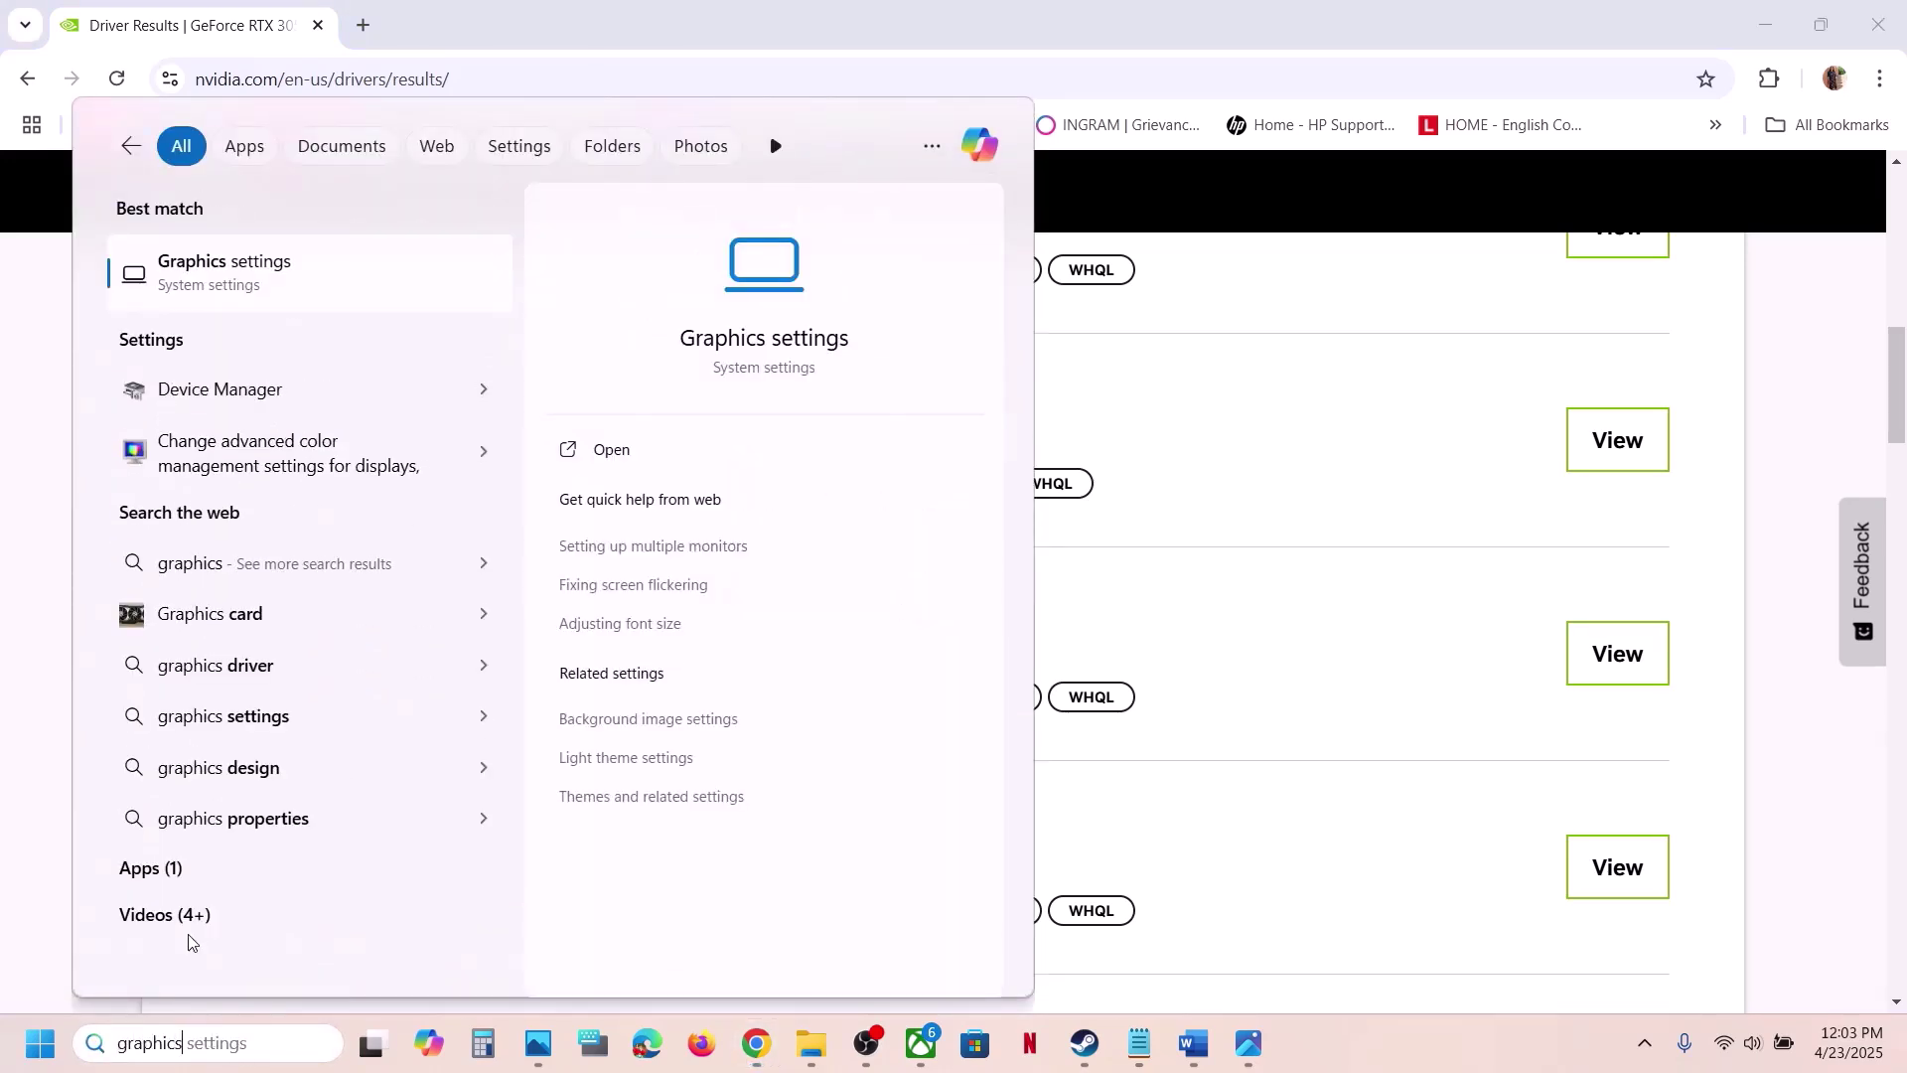
{"action": "left_click", "coordinate": [213, 294]}
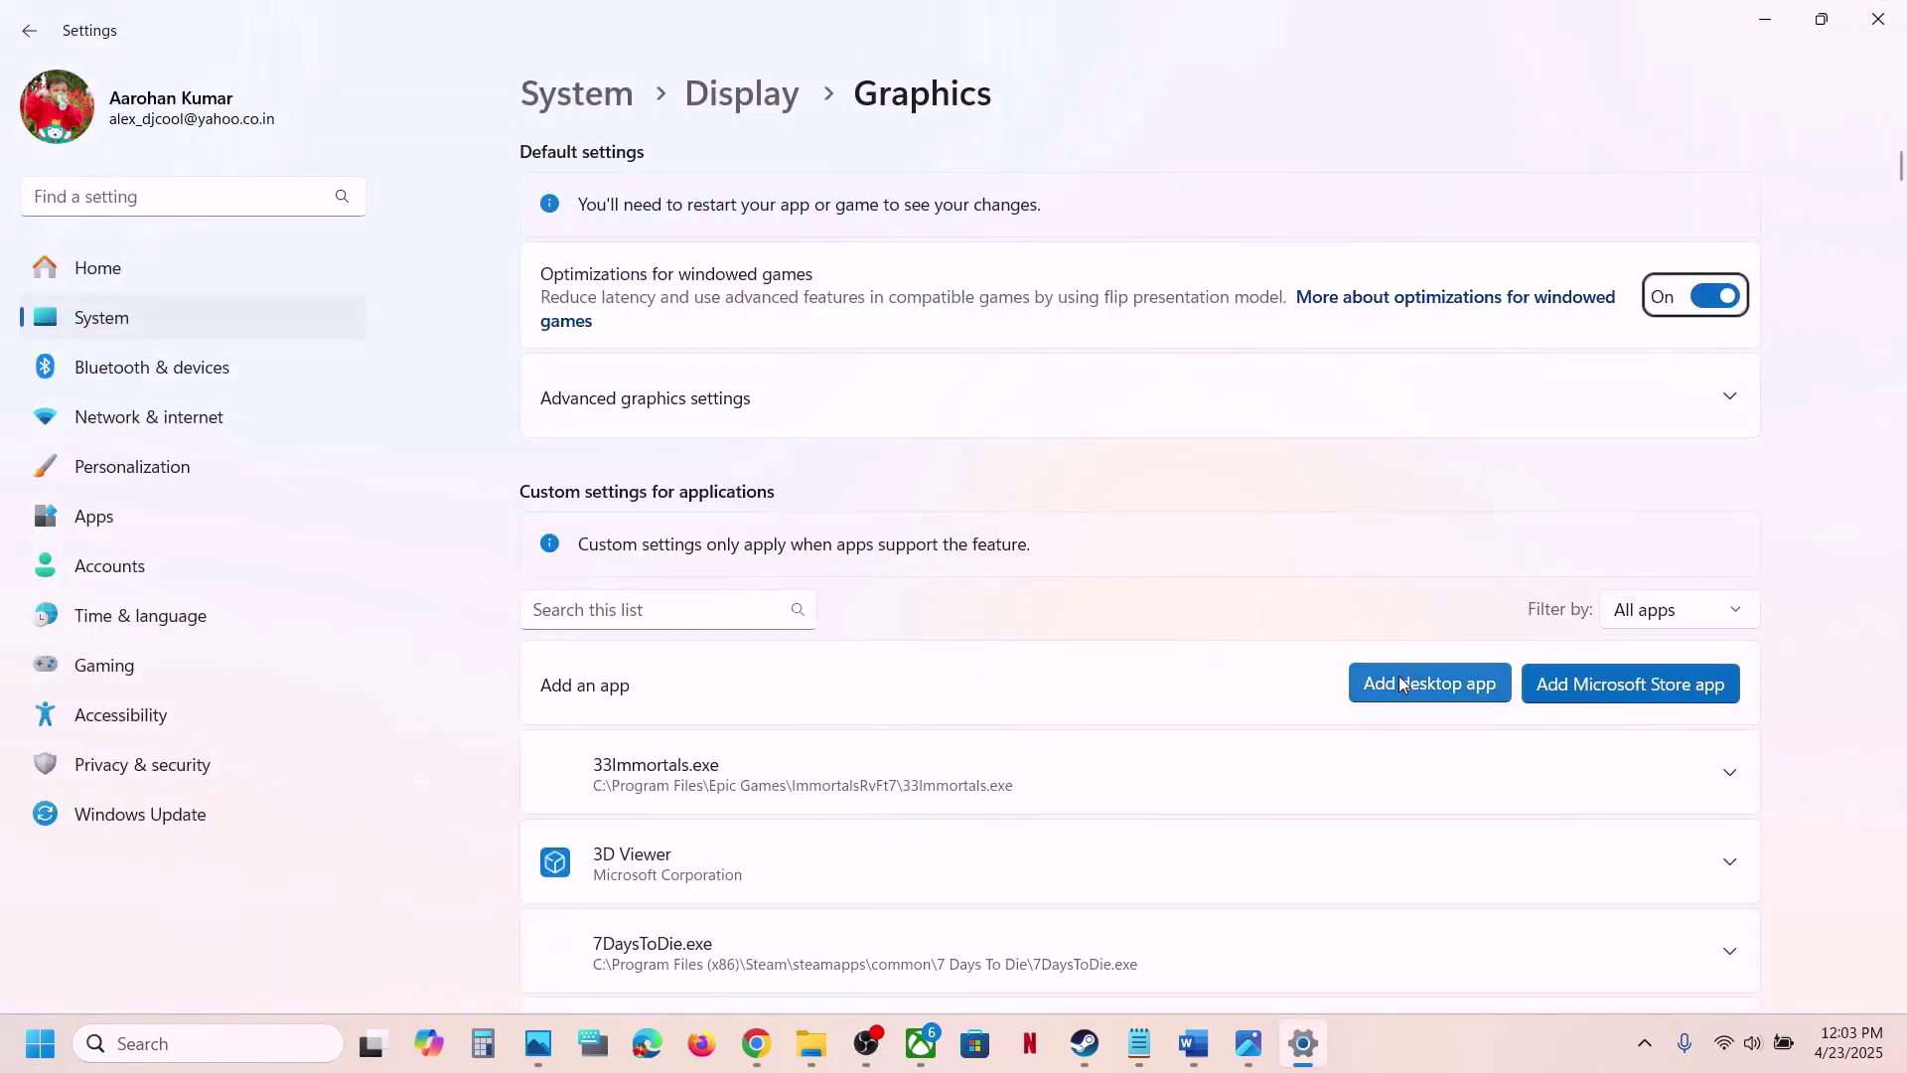
Add the OblivionRemastered application from the Oblivion Remastered folder in steamapps\common as a desktop app with custom graphics settings
{"action": "left_click", "coordinate": [1402, 683]}
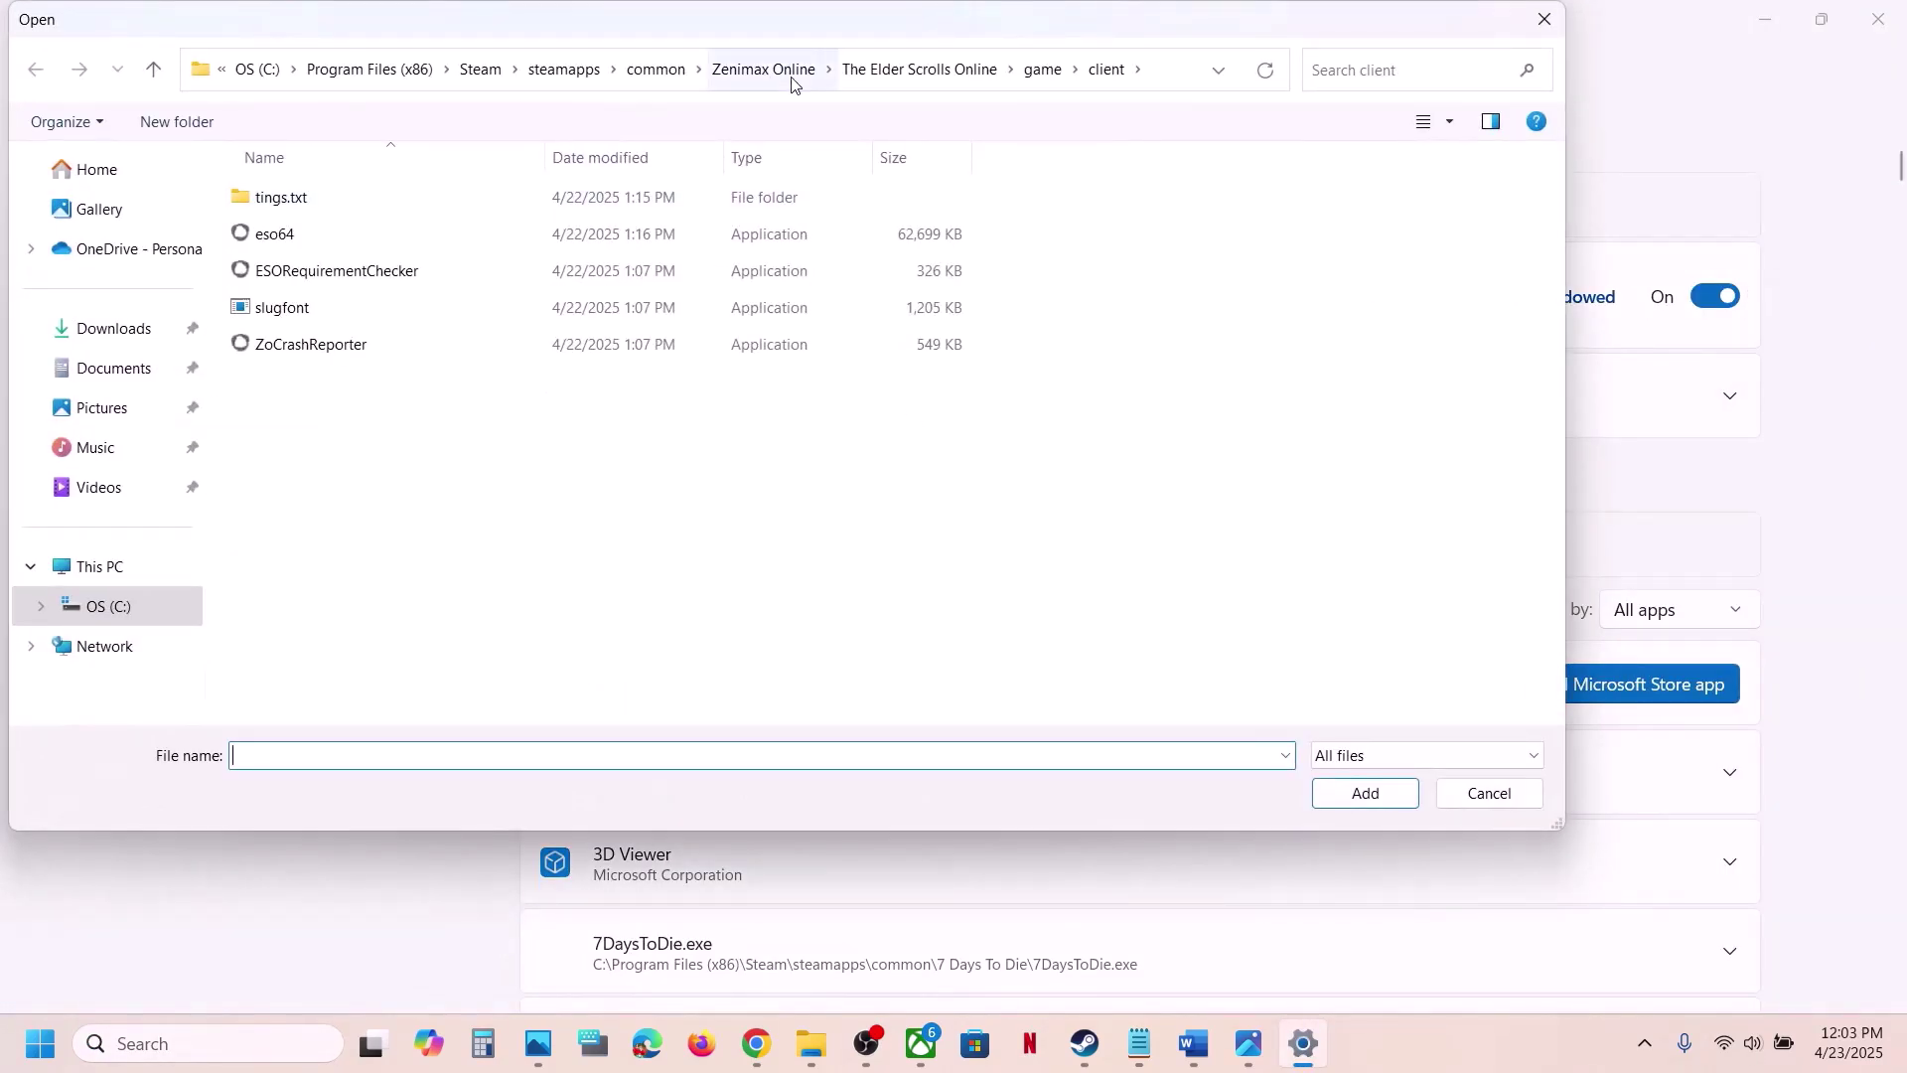
{"action": "left_click", "coordinate": [655, 69]}
{"action": "double_click", "coordinate": [359, 275]}
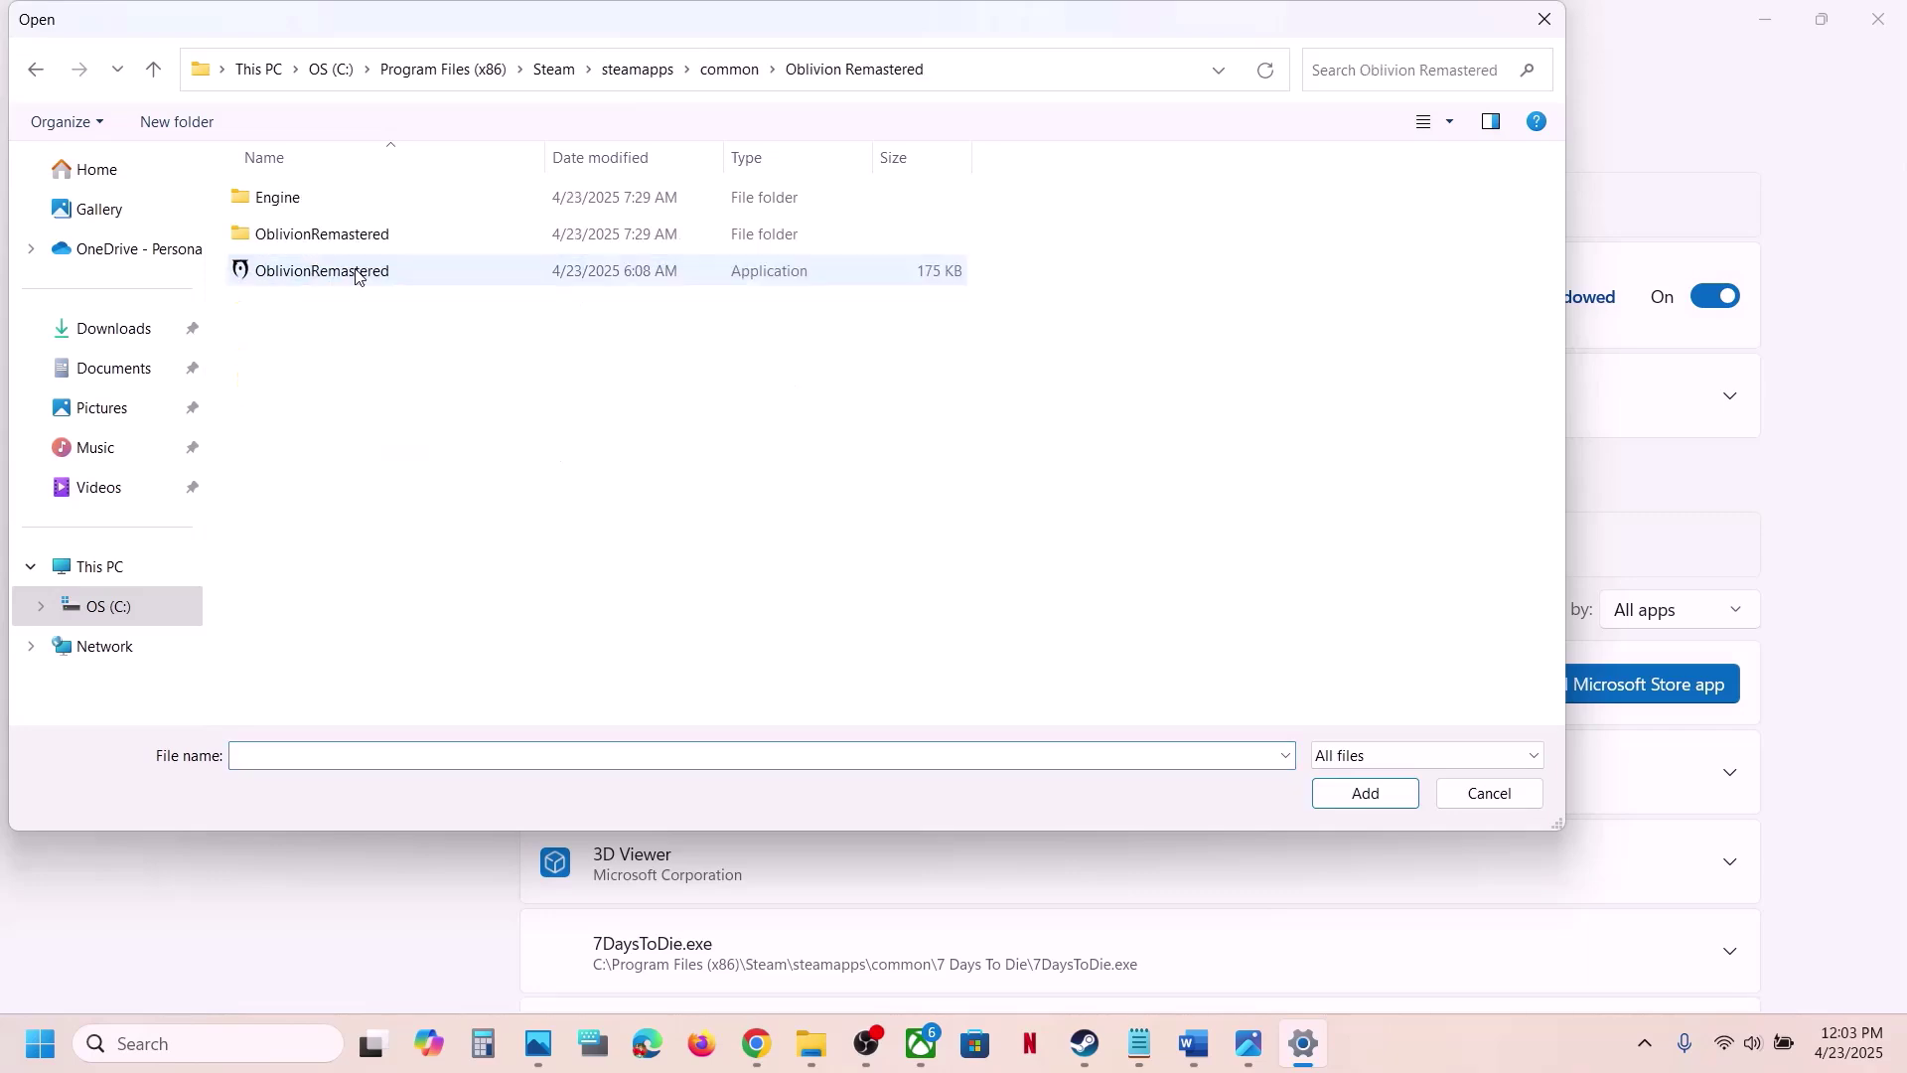
{"action": "left_click", "coordinate": [378, 282]}
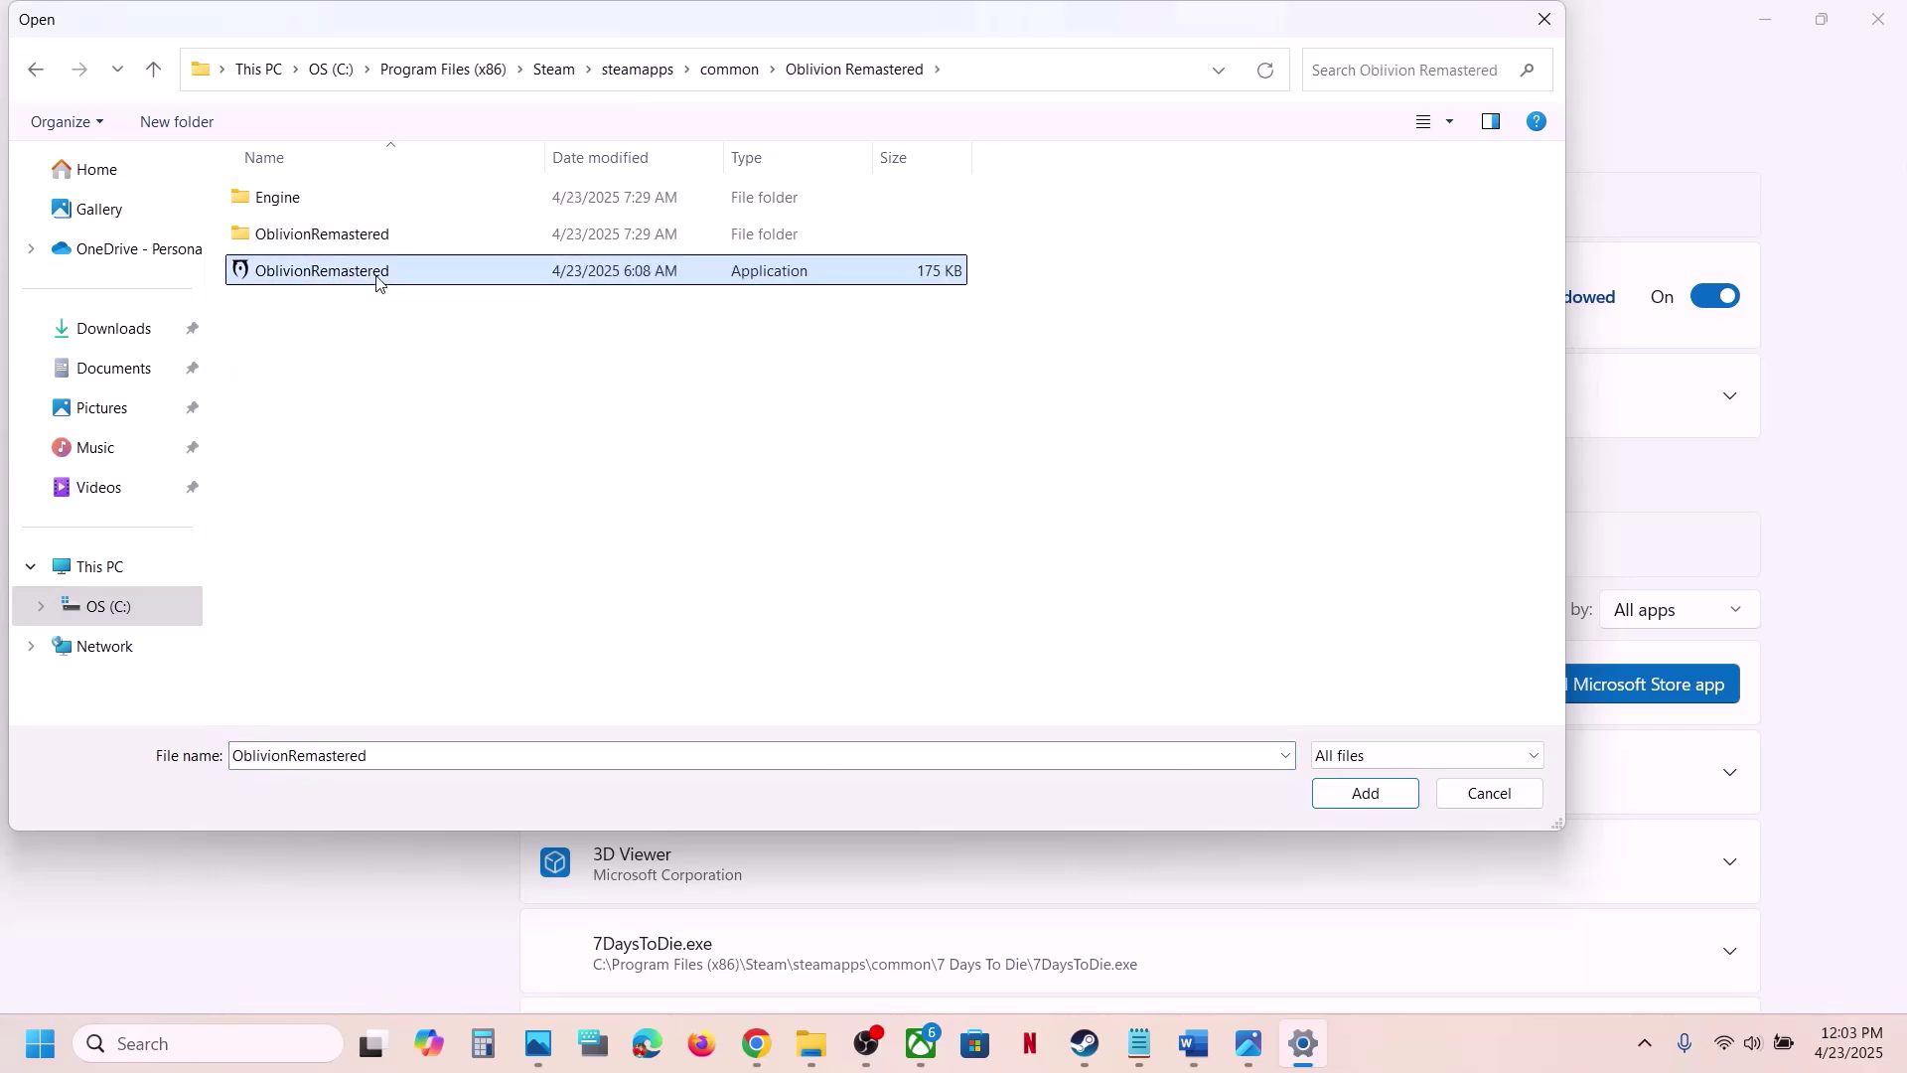
{"action": "left_click", "coordinate": [1323, 802]}
Set the GPU preference of the OblivionRemastered.exe entry to High Performance (NVIDIA GeForce RTX 3050 Laptop GPU)
{"action": "scroll", "coordinate": [929, 864], "scroll_direction": "down", "scroll_amount": 3}
{"action": "scroll", "coordinate": [929, 864], "scroll_direction": "down", "scroll_amount": 15}
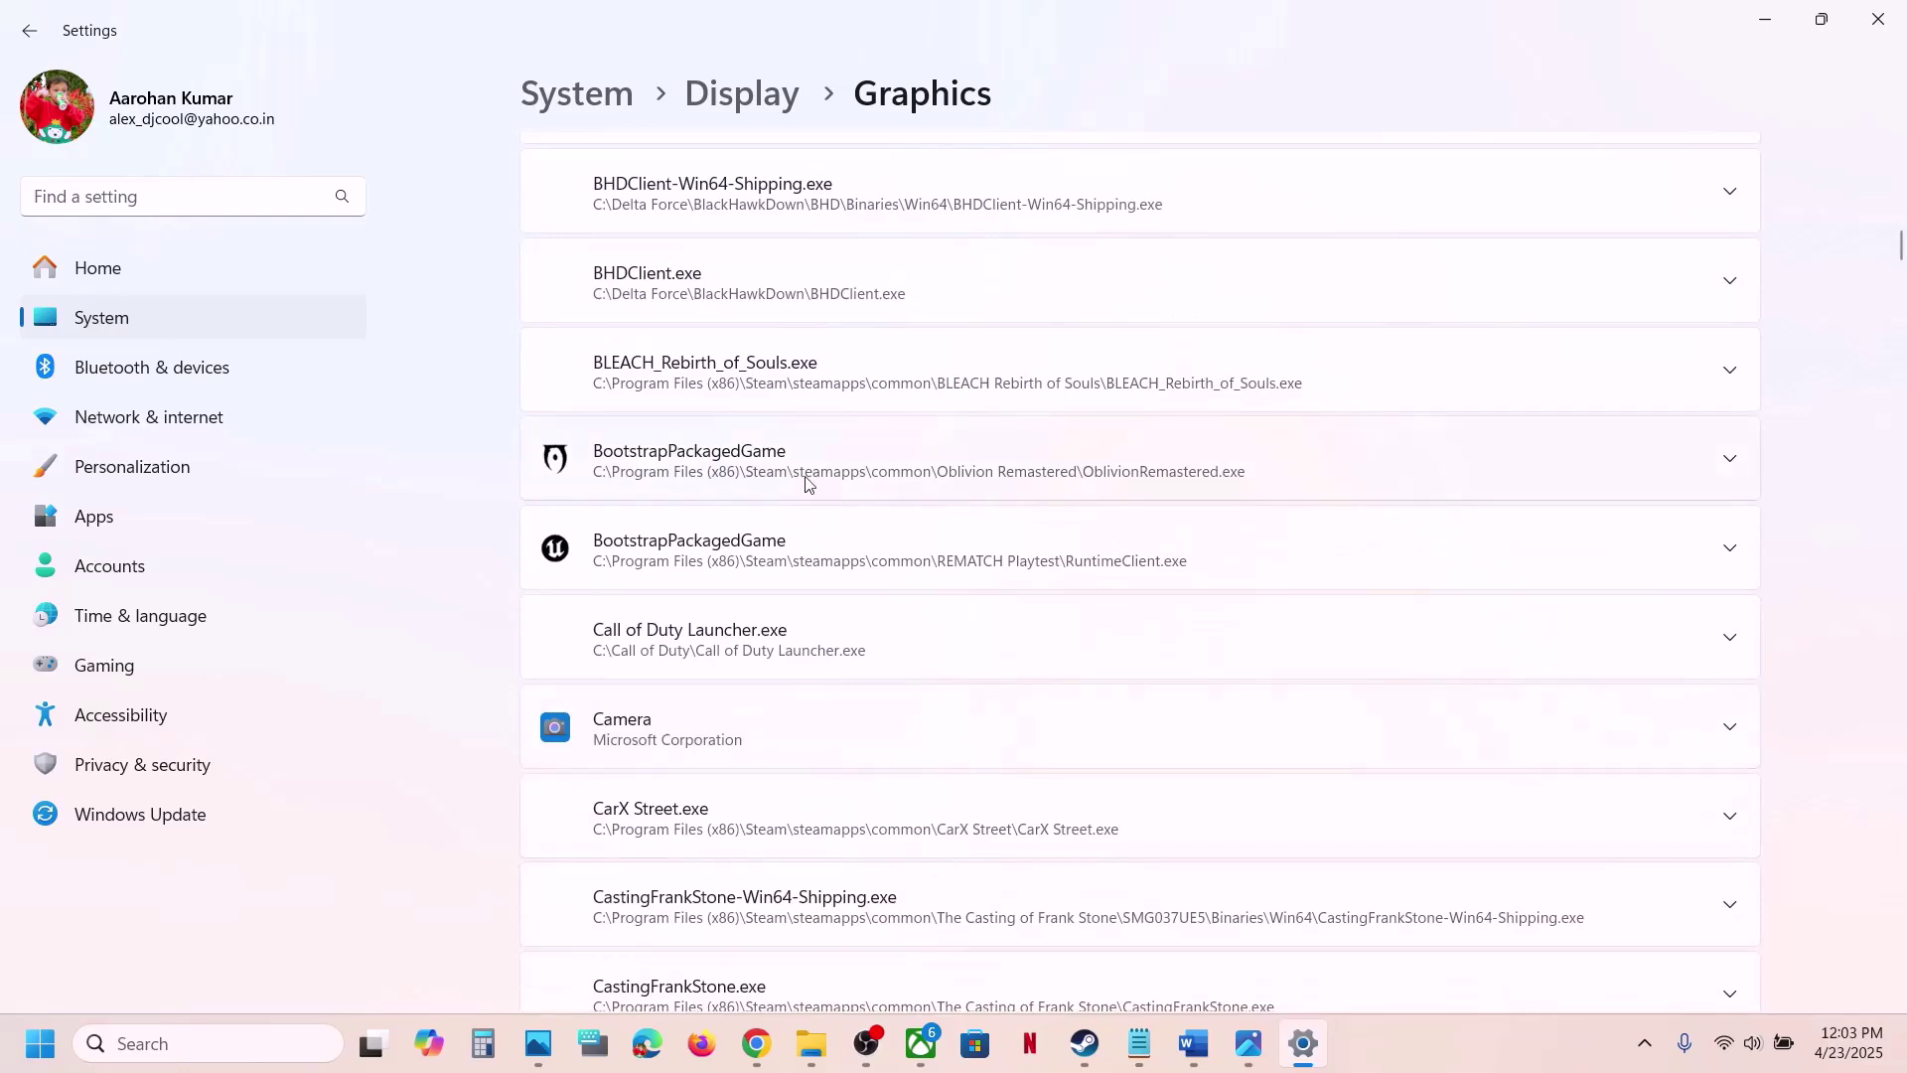
{"action": "left_click", "coordinate": [906, 468]}
{"action": "left_click", "coordinate": [1682, 562]}
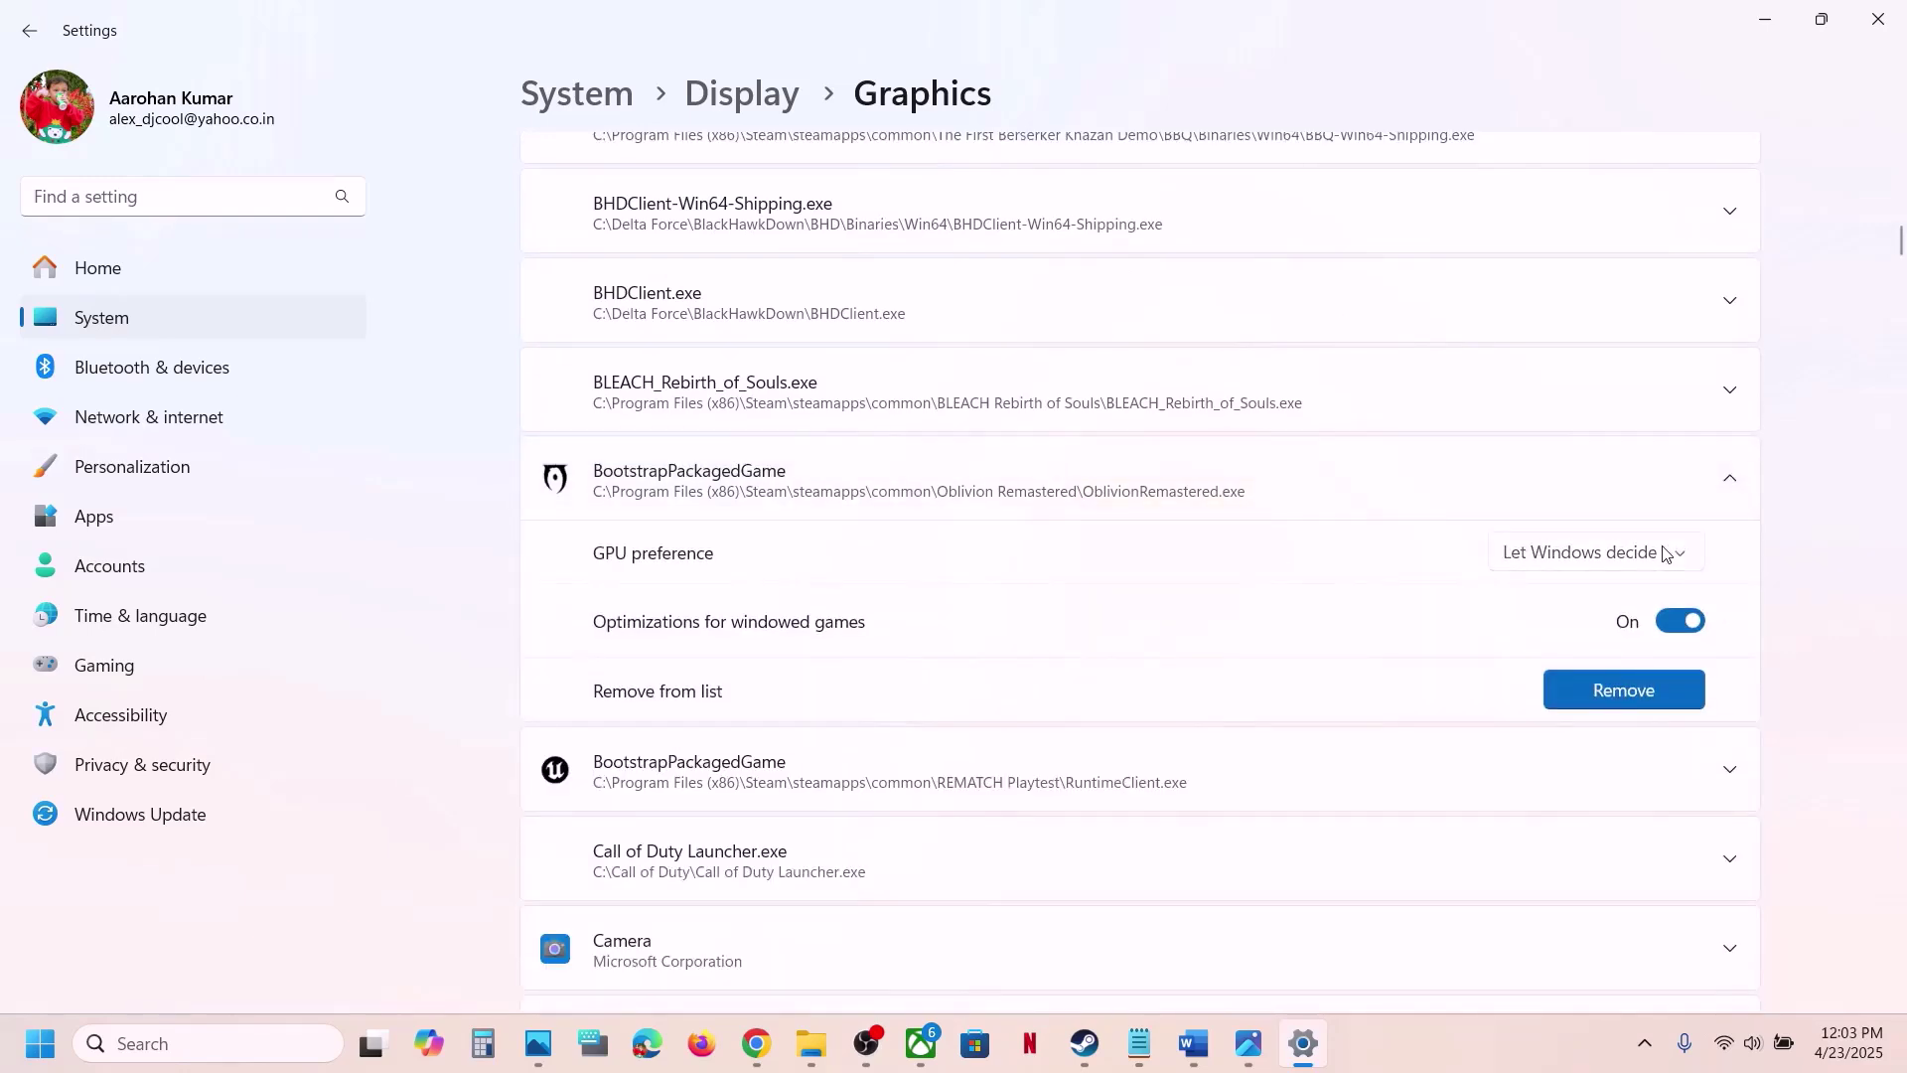
{"action": "left_click", "coordinate": [1634, 645]}
Add the OblivionRemastered-Win64-Shipping application from OblivionRemastered\Binaries\Win64 as another desktop app
{"action": "scroll", "coordinate": [1039, 540], "scroll_direction": "up", "scroll_amount": 15}
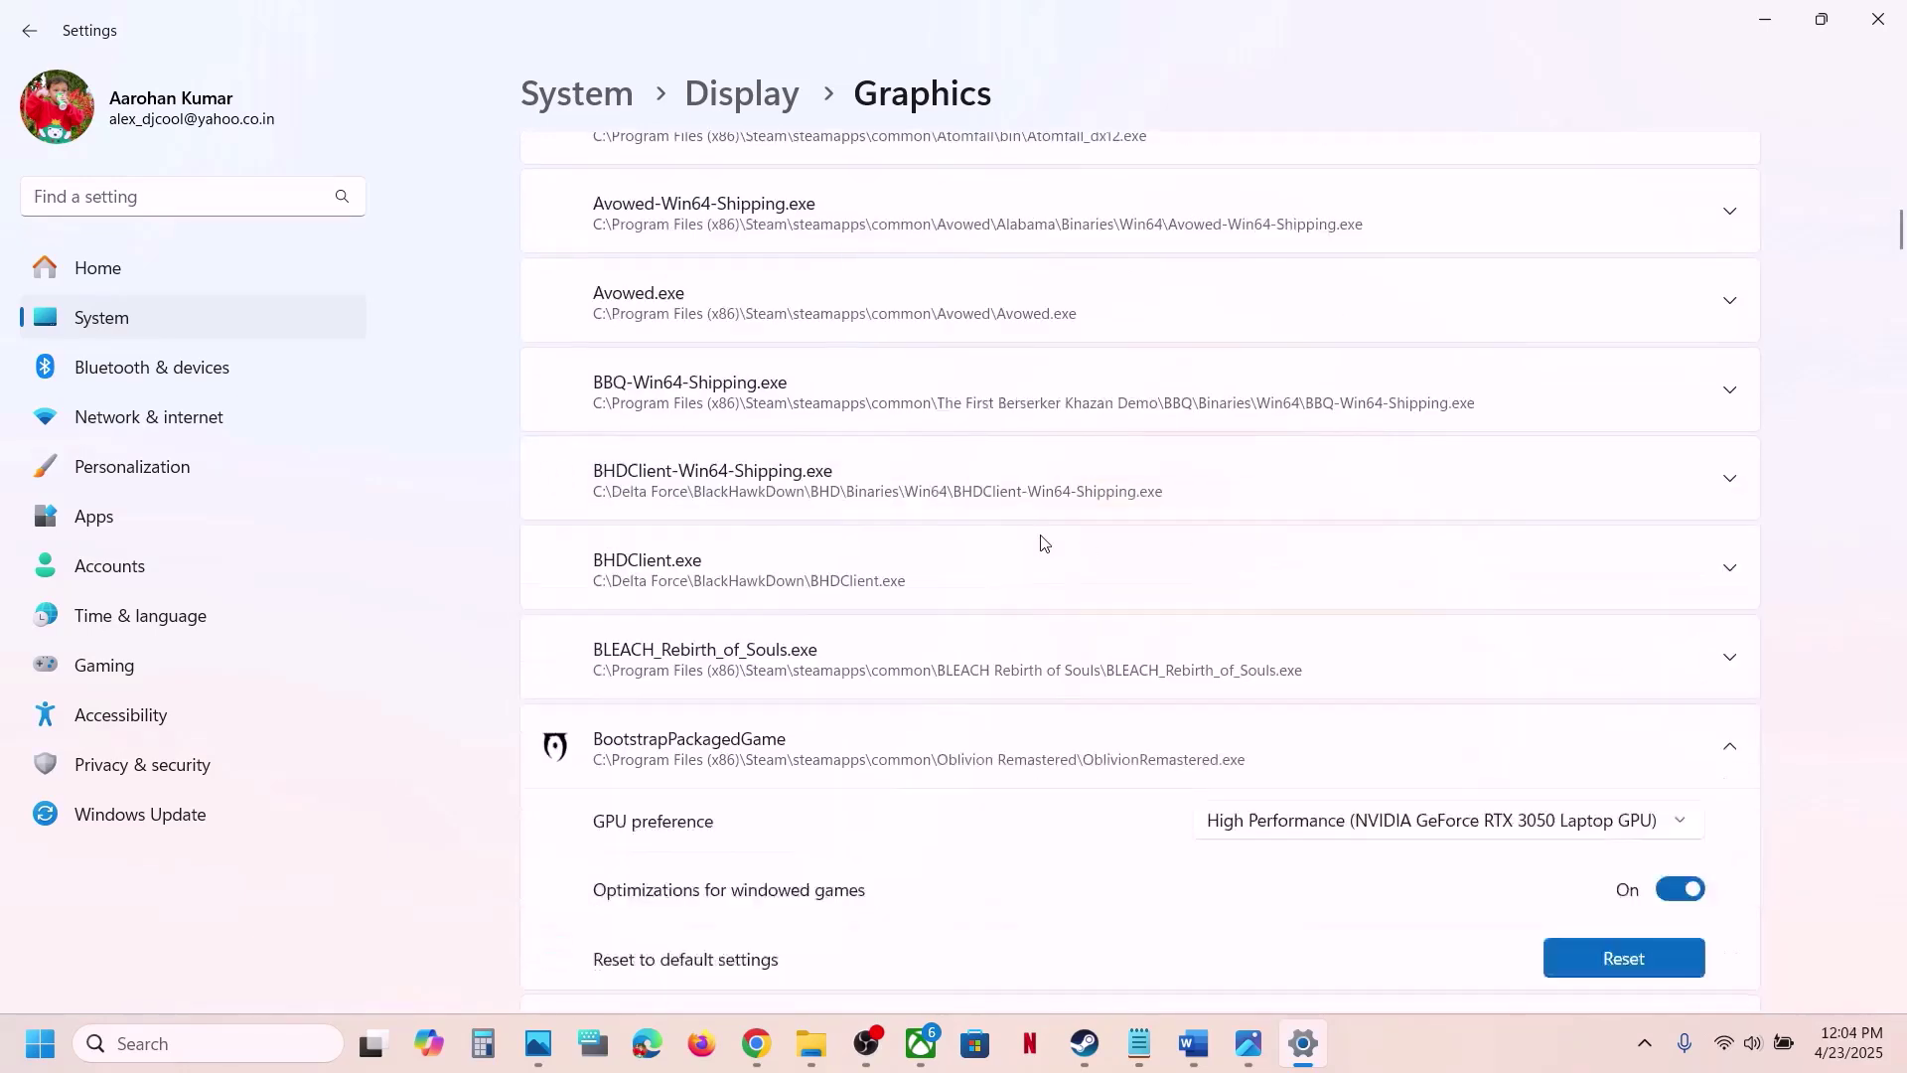
{"action": "left_click", "coordinate": [1395, 685]}
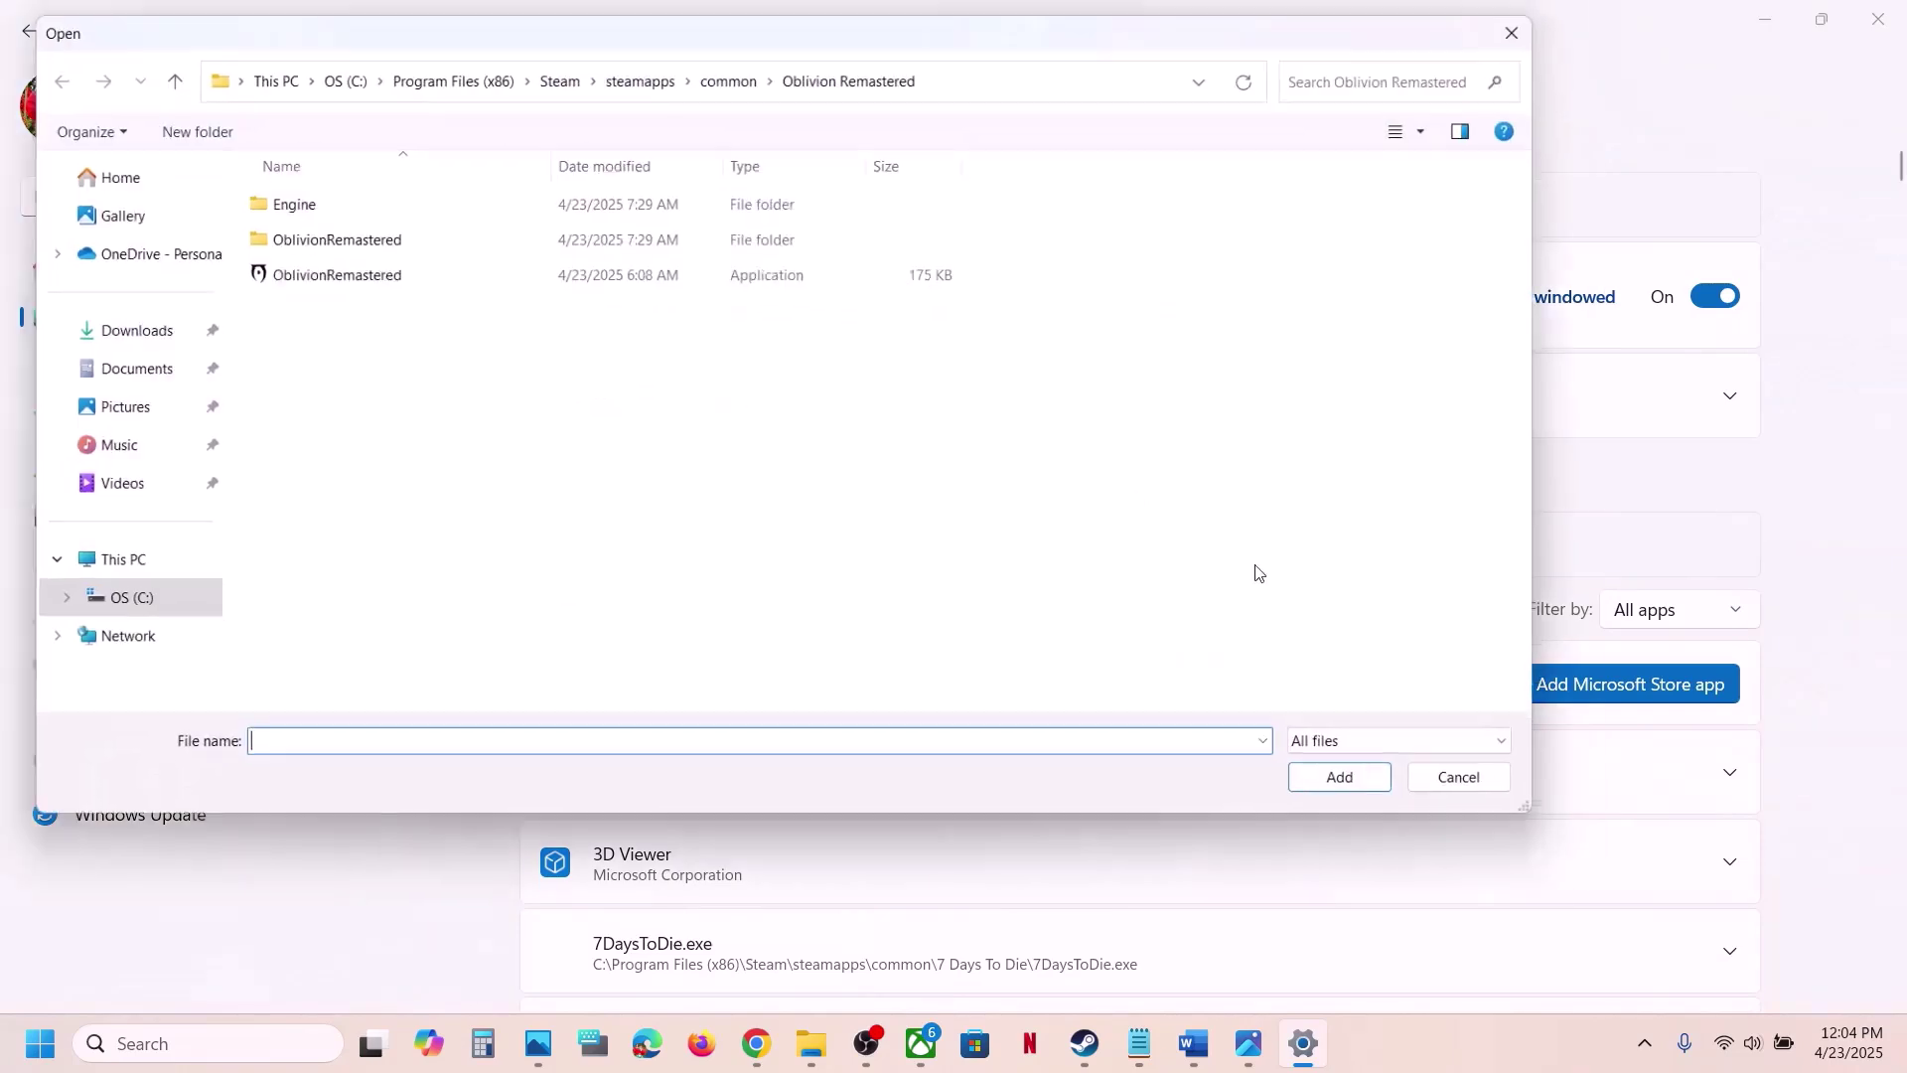
{"action": "double_click", "coordinate": [404, 238]}
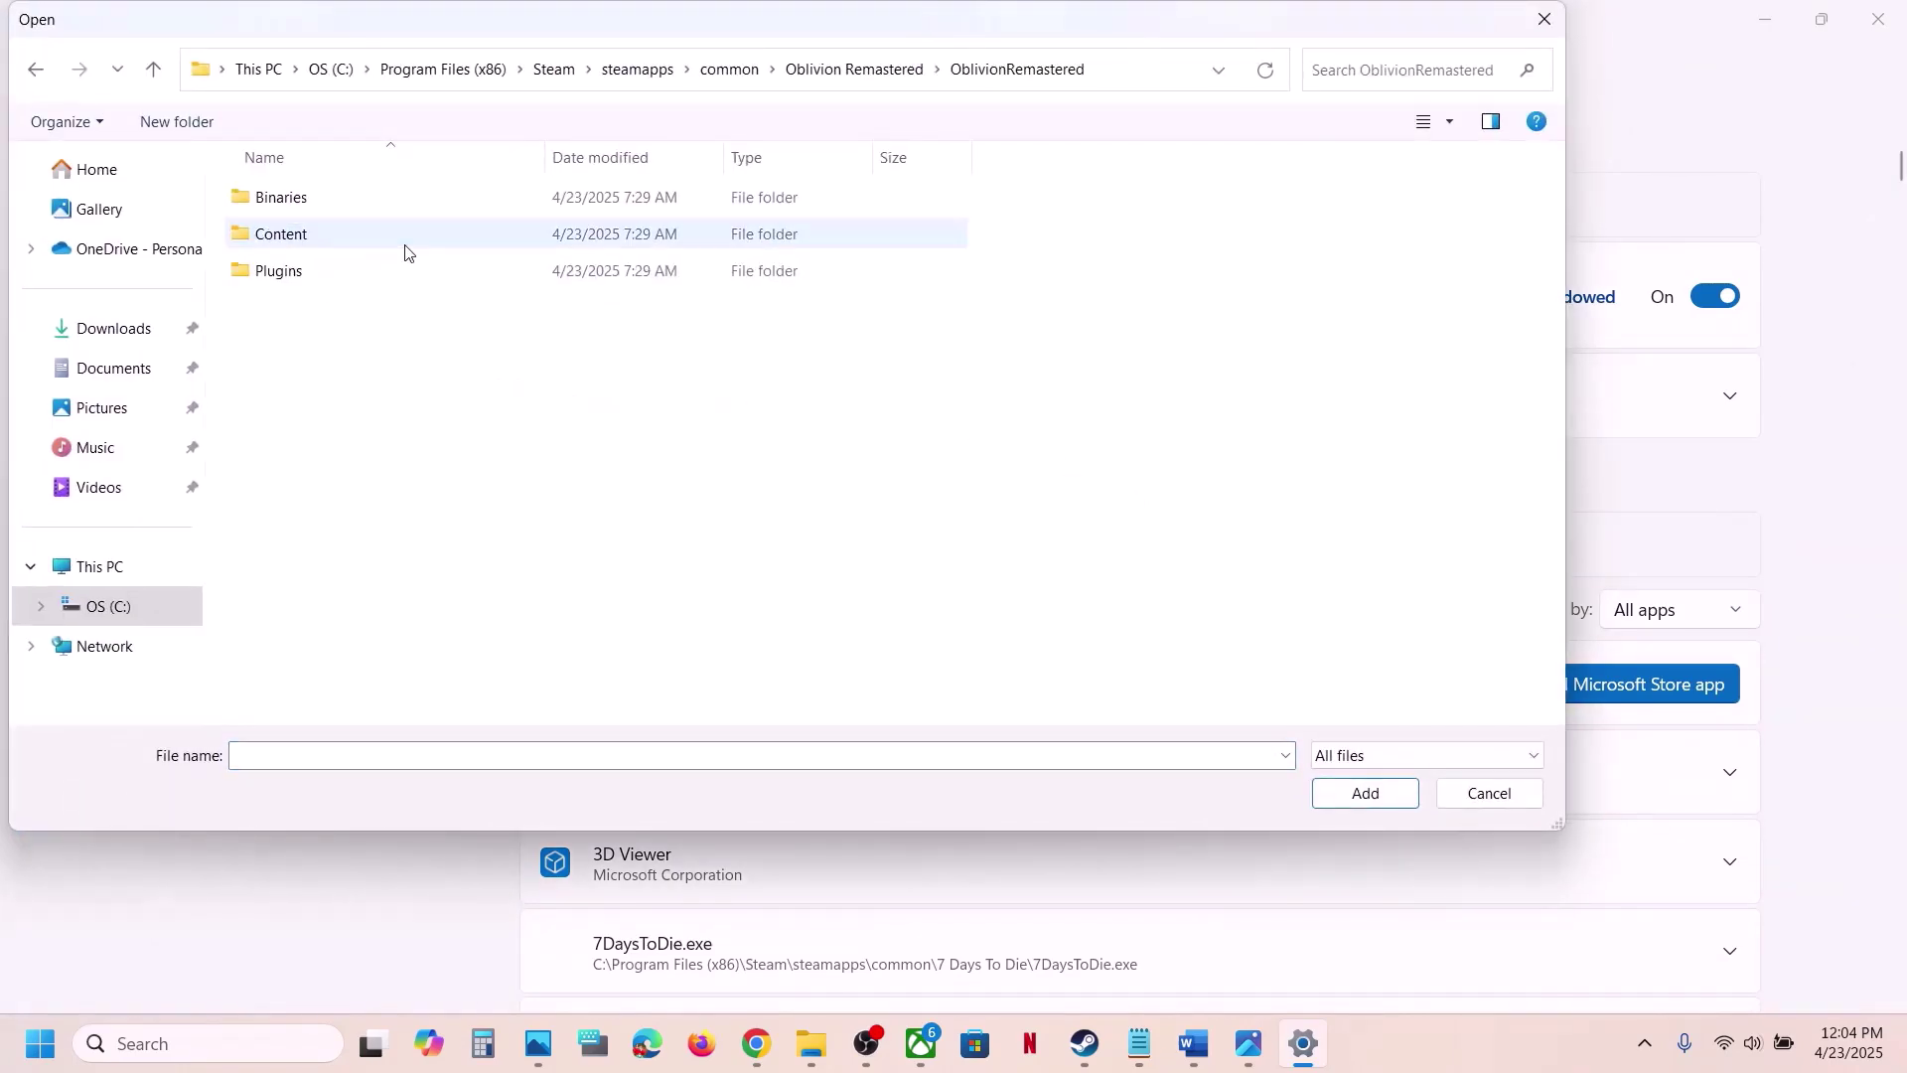
{"action": "double_click", "coordinate": [310, 202]}
{"action": "double_click", "coordinate": [310, 203]}
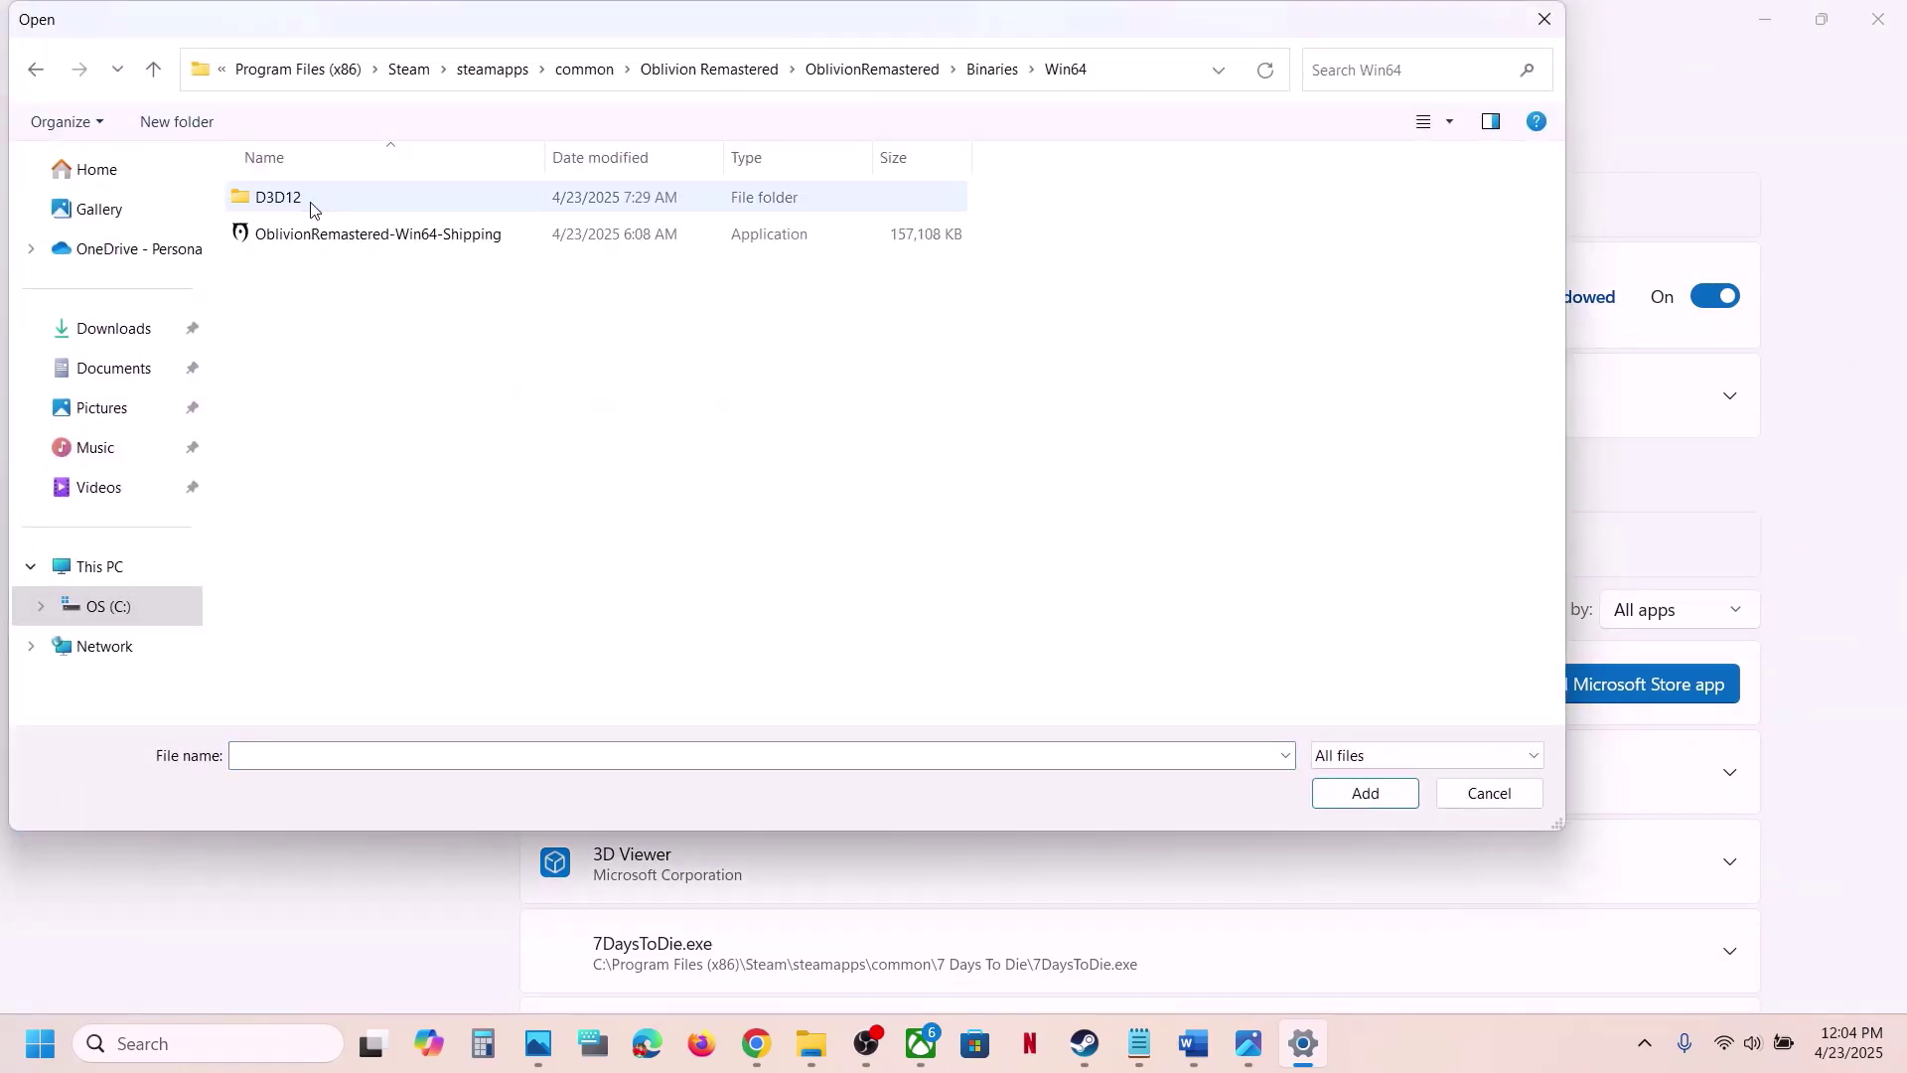
{"action": "left_click", "coordinate": [356, 238]}
{"action": "left_click", "coordinate": [1365, 792]}
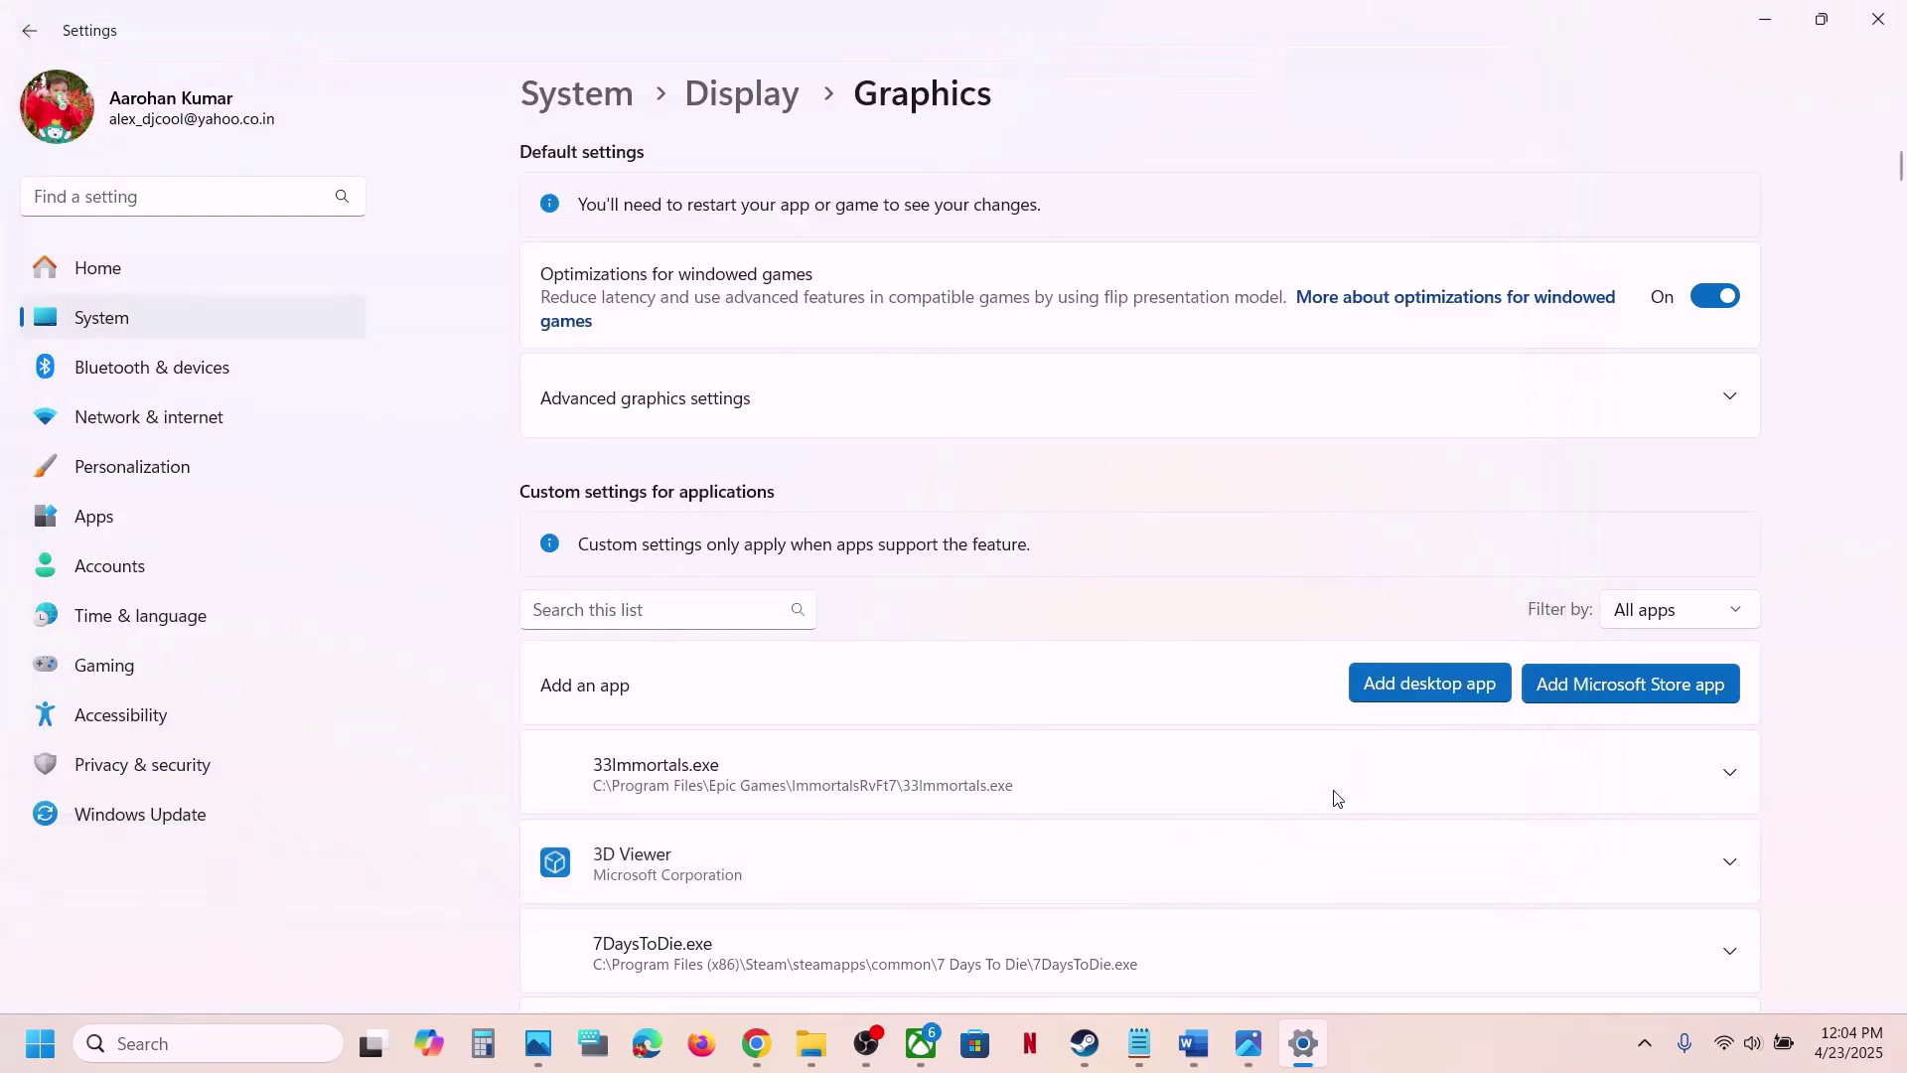
Set the GPU preference of the OblivionRemastered-Win64-Shipping.exe entry to High Performance (NVIDIA GeForce RTX 3050 Laptop GPU) and close Settings
{"action": "scroll", "coordinate": [942, 808], "scroll_direction": "down", "scroll_amount": 5}
{"action": "scroll", "coordinate": [943, 808], "scroll_direction": "down", "scroll_amount": 20}
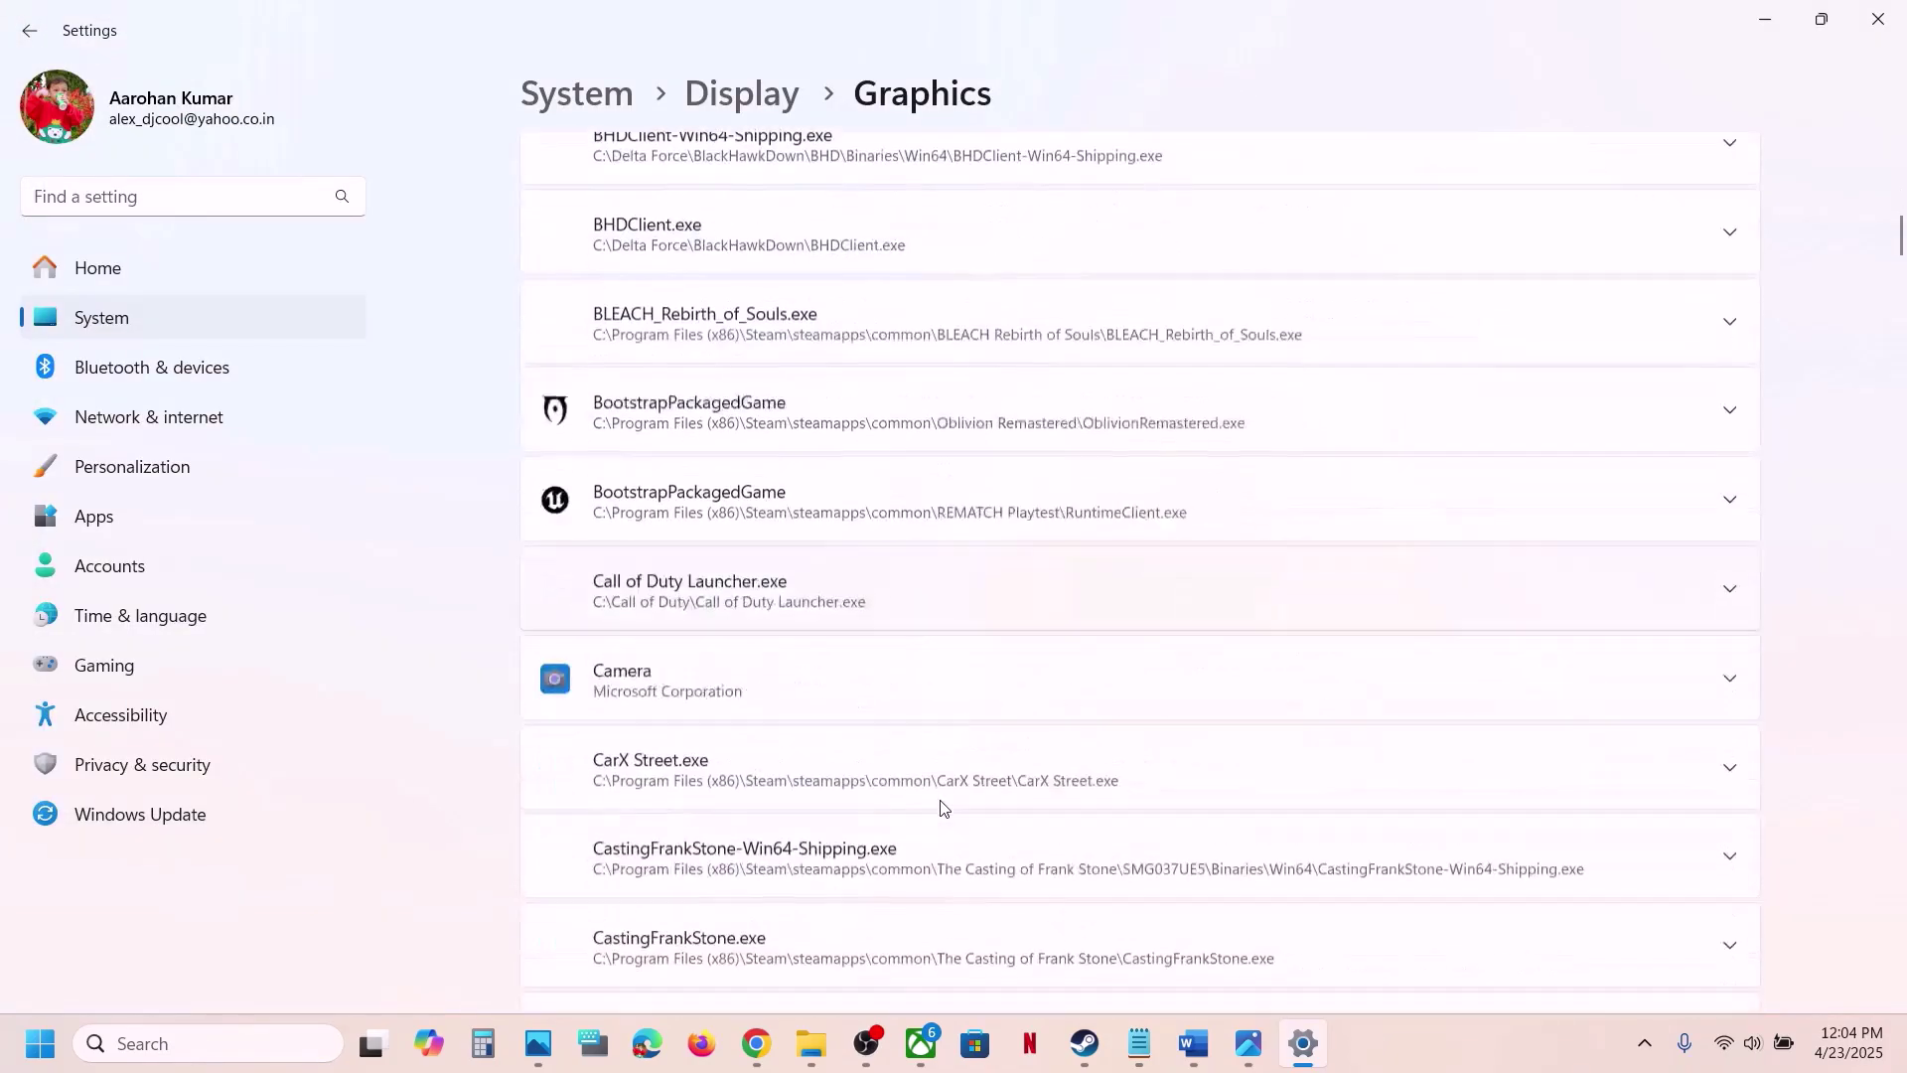
{"action": "scroll", "coordinate": [942, 807], "scroll_direction": "down", "scroll_amount": 20}
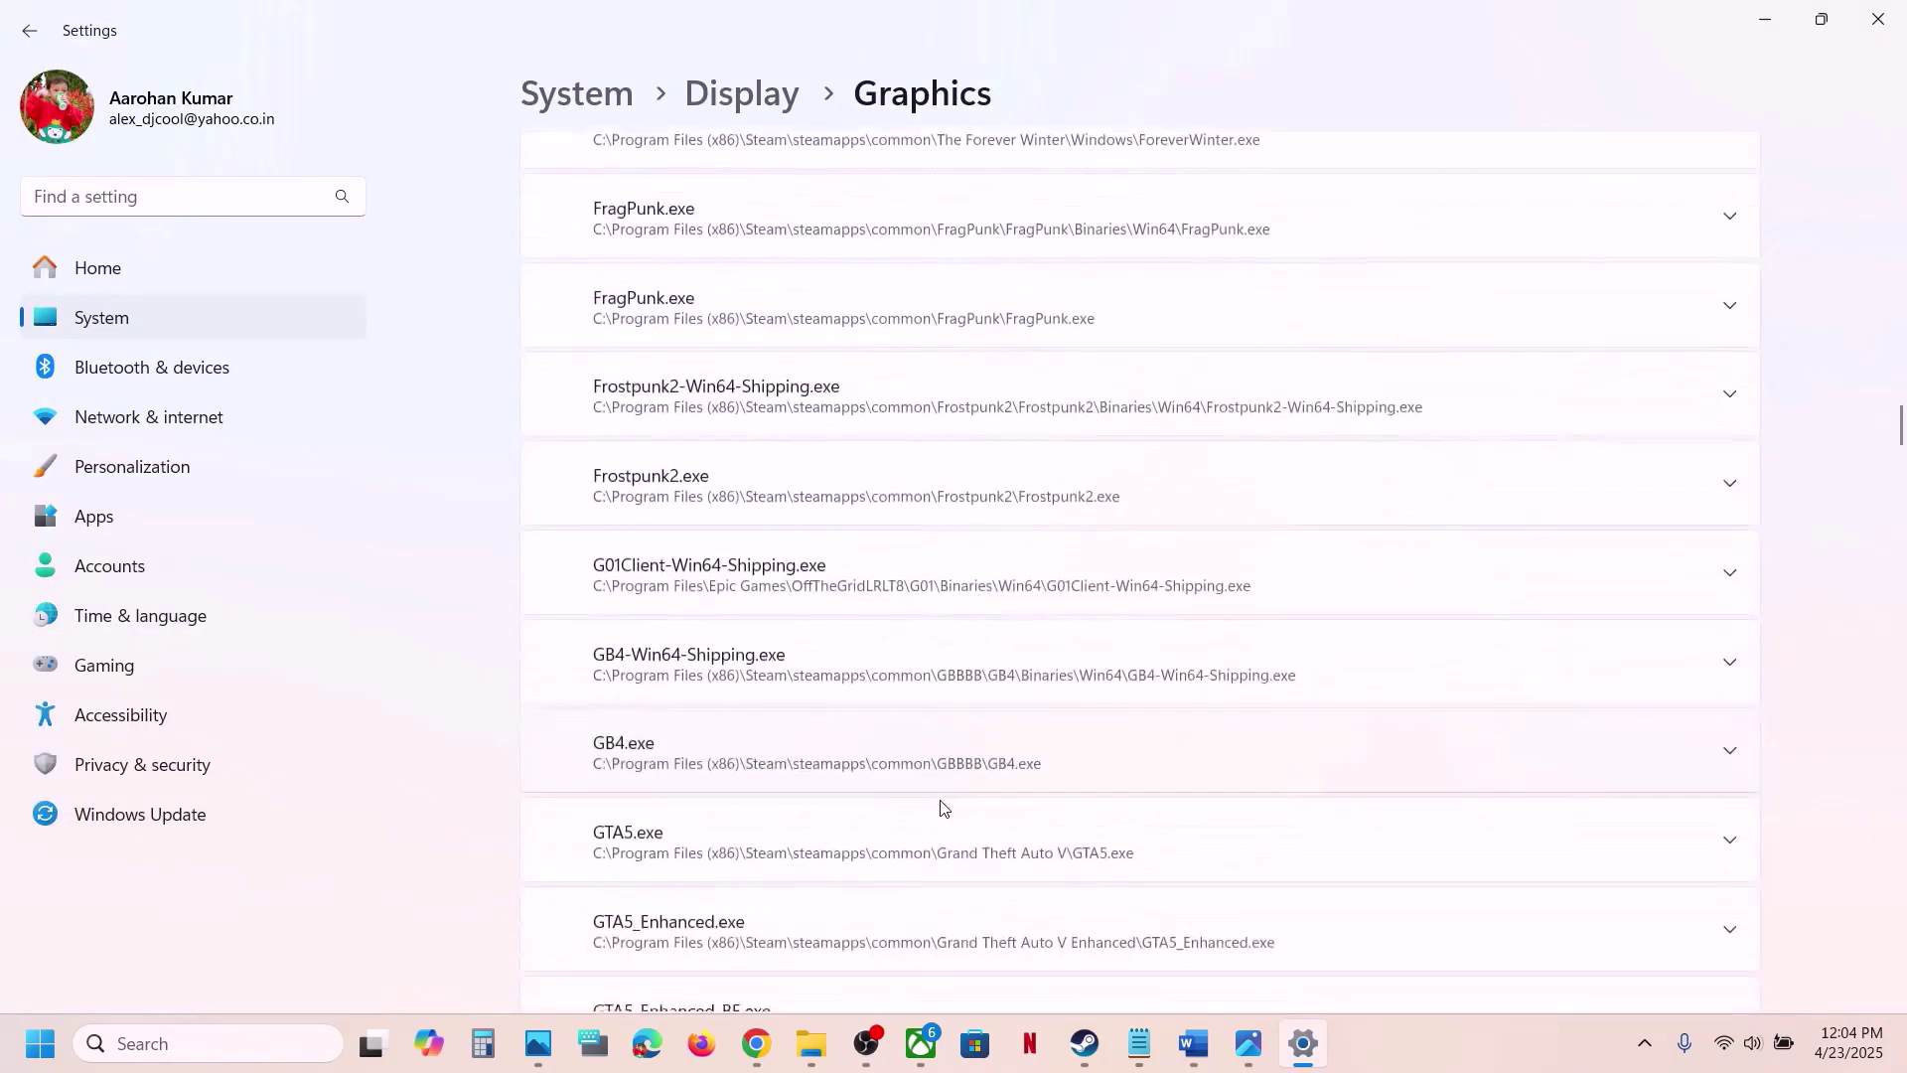
{"action": "scroll", "coordinate": [943, 807], "scroll_direction": "down", "scroll_amount": 20}
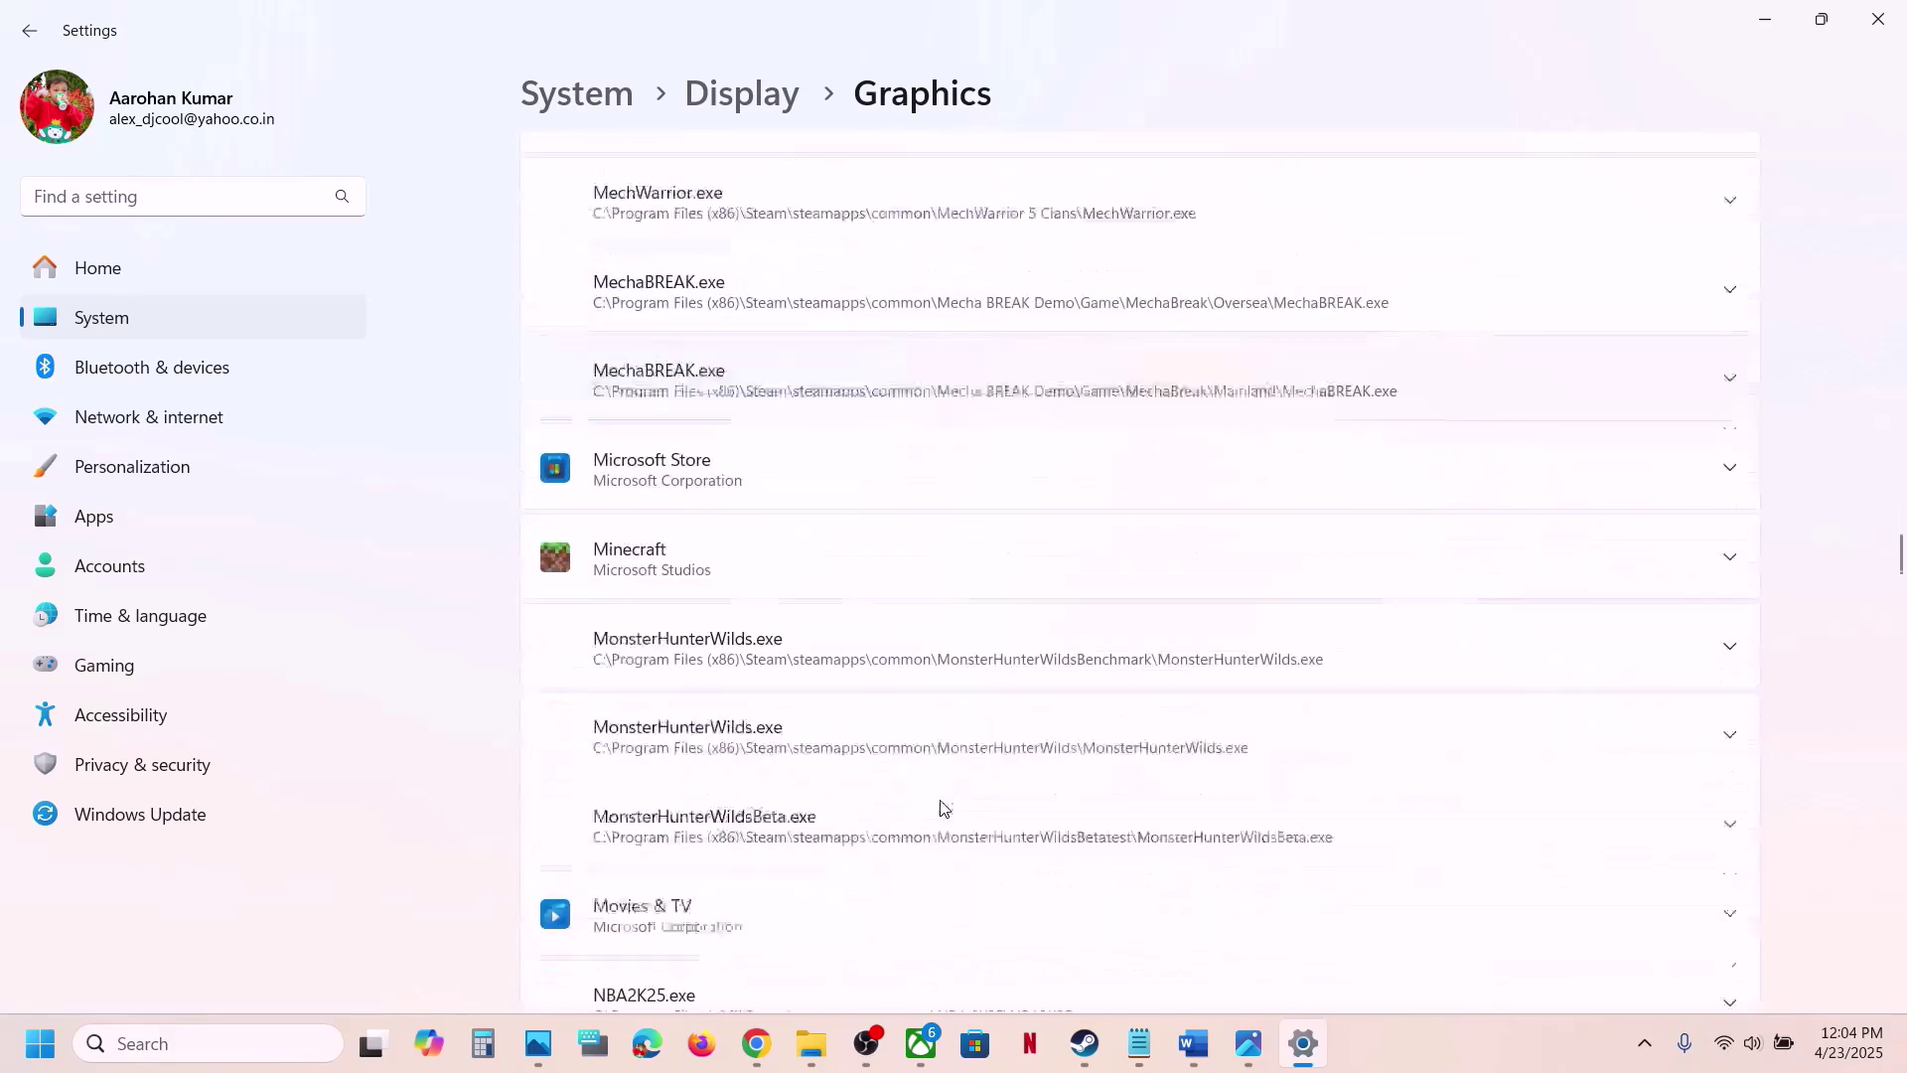
{"action": "scroll", "coordinate": [942, 807], "scroll_direction": "down", "scroll_amount": 1}
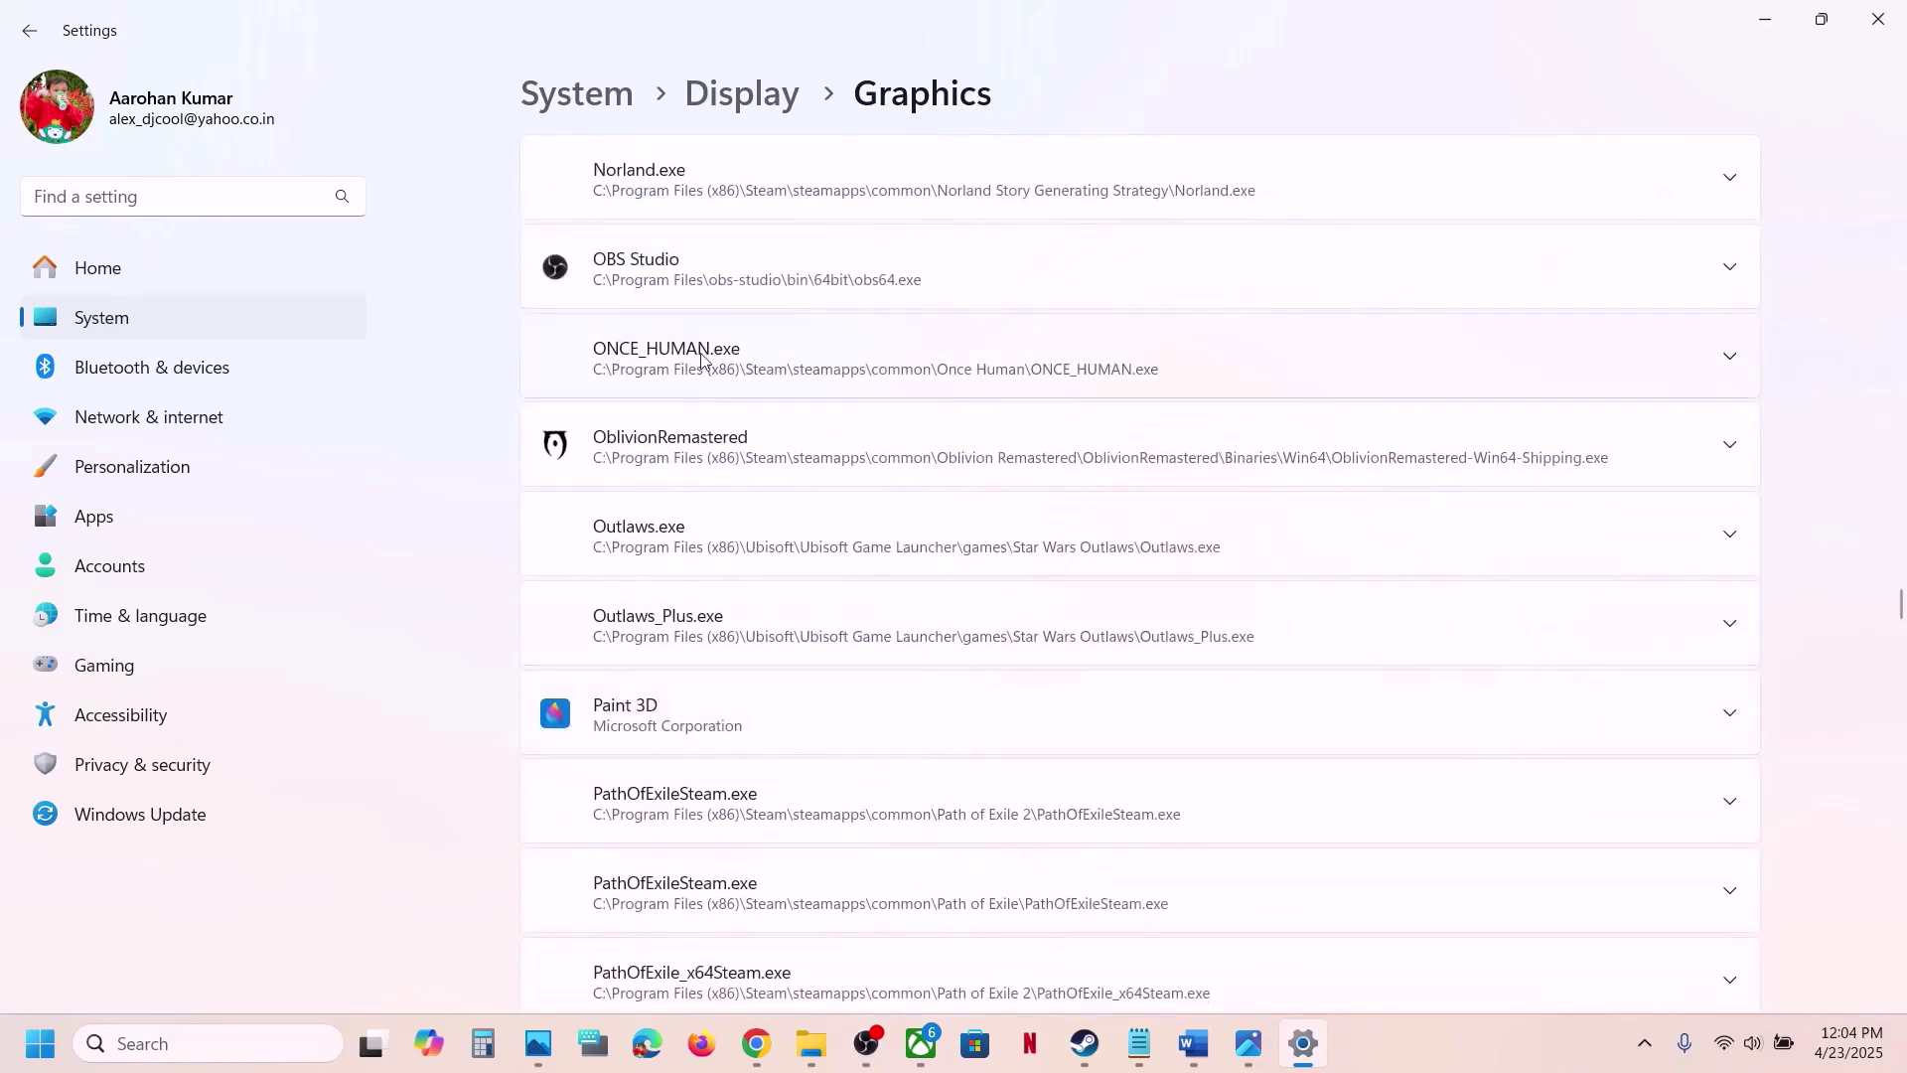
{"action": "left_click", "coordinate": [740, 459]}
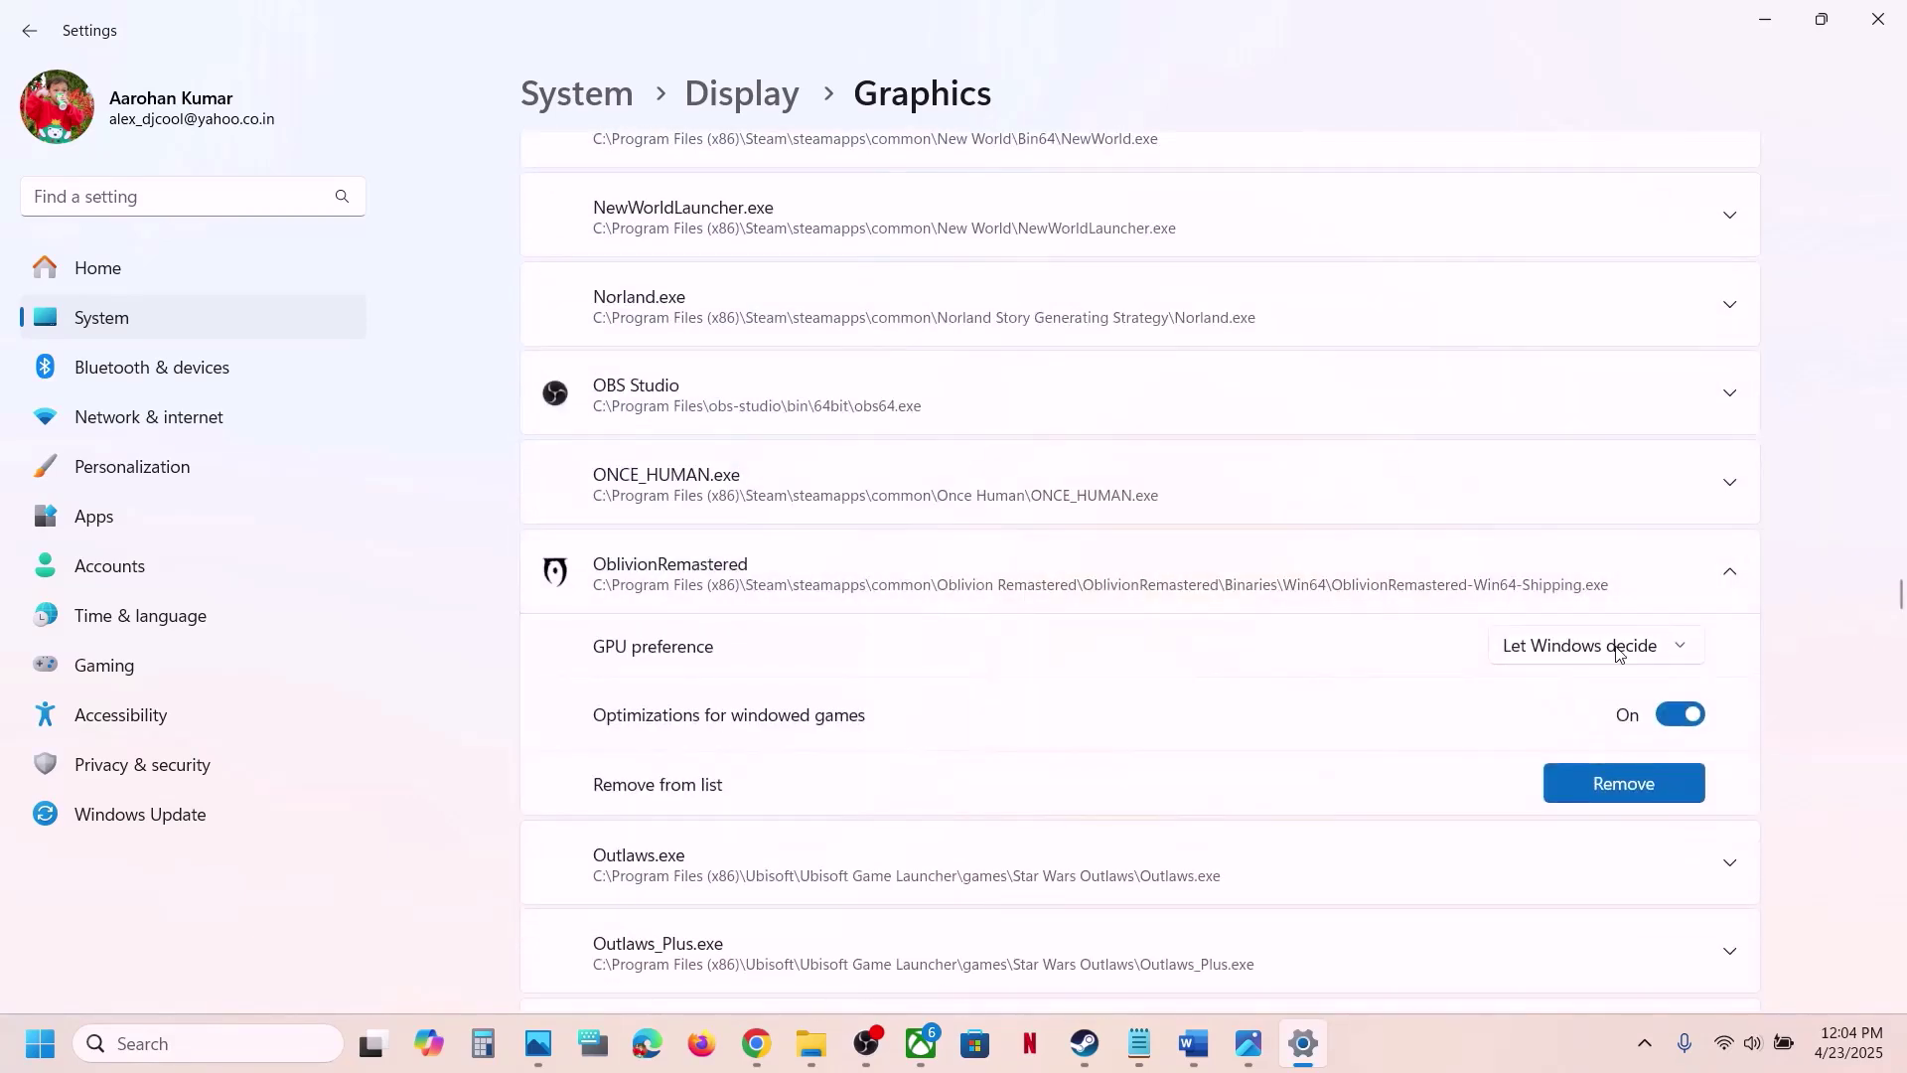
{"action": "left_click", "coordinate": [1617, 648]}
{"action": "left_click", "coordinate": [1681, 745]}
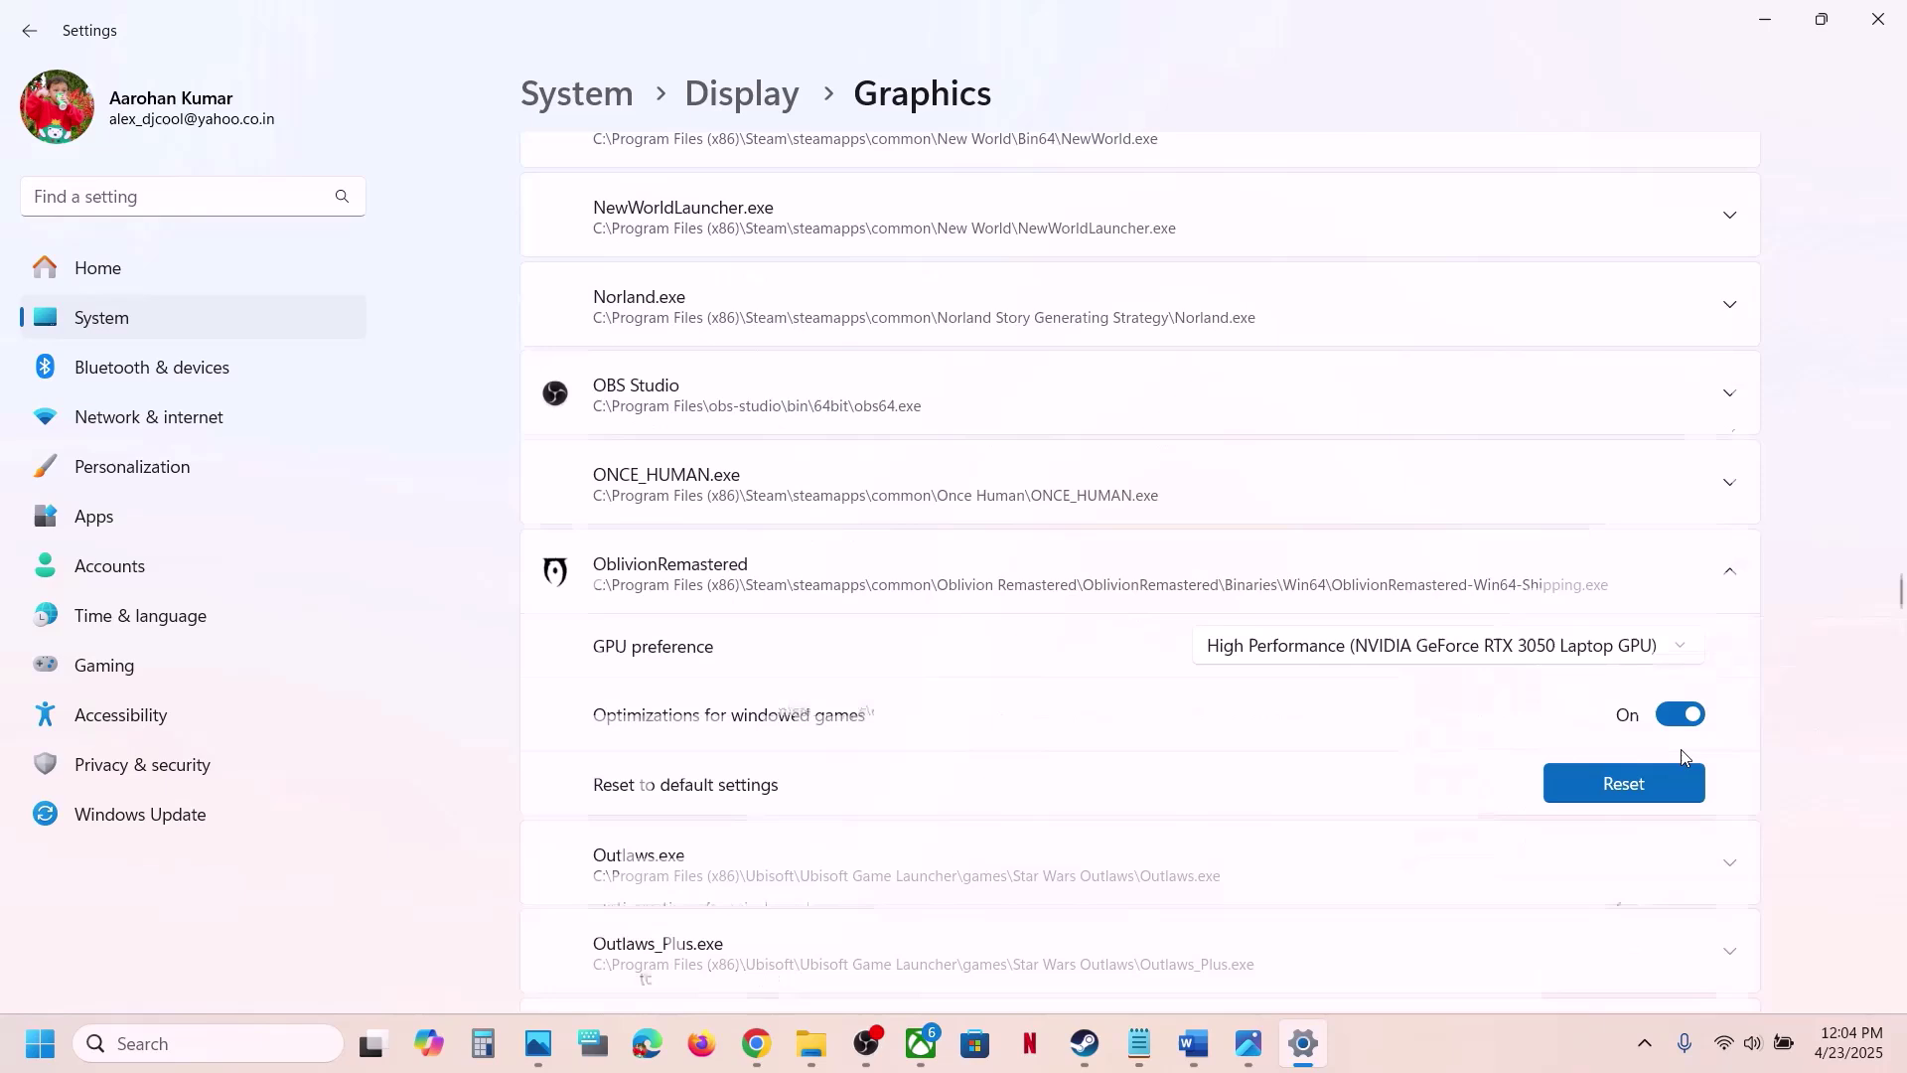
{"action": "left_click", "coordinate": [1884, 16]}
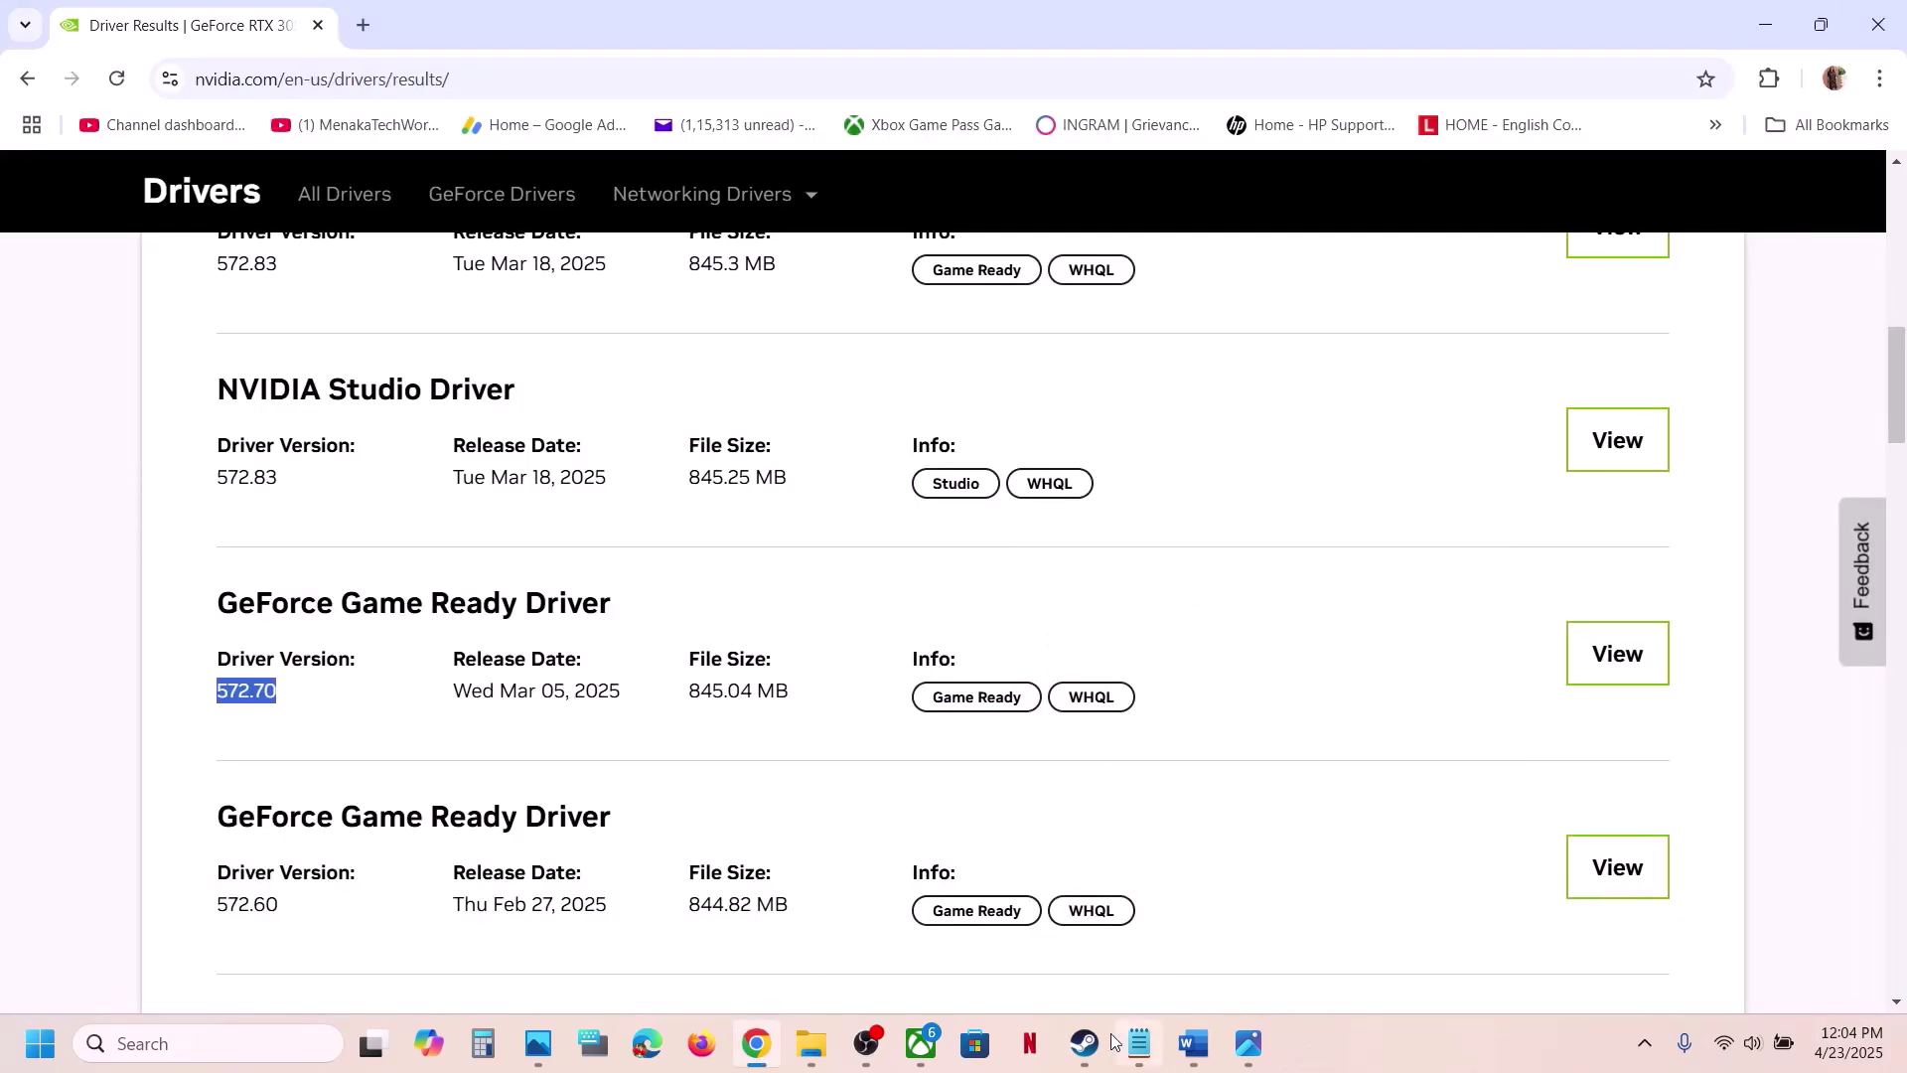
Switch to the Word document and read the Step 9 instructions on increasing virtual memory
{"action": "left_click", "coordinate": [1193, 1043]}
{"action": "scroll", "coordinate": [739, 556], "scroll_direction": "down", "scroll_amount": 1}
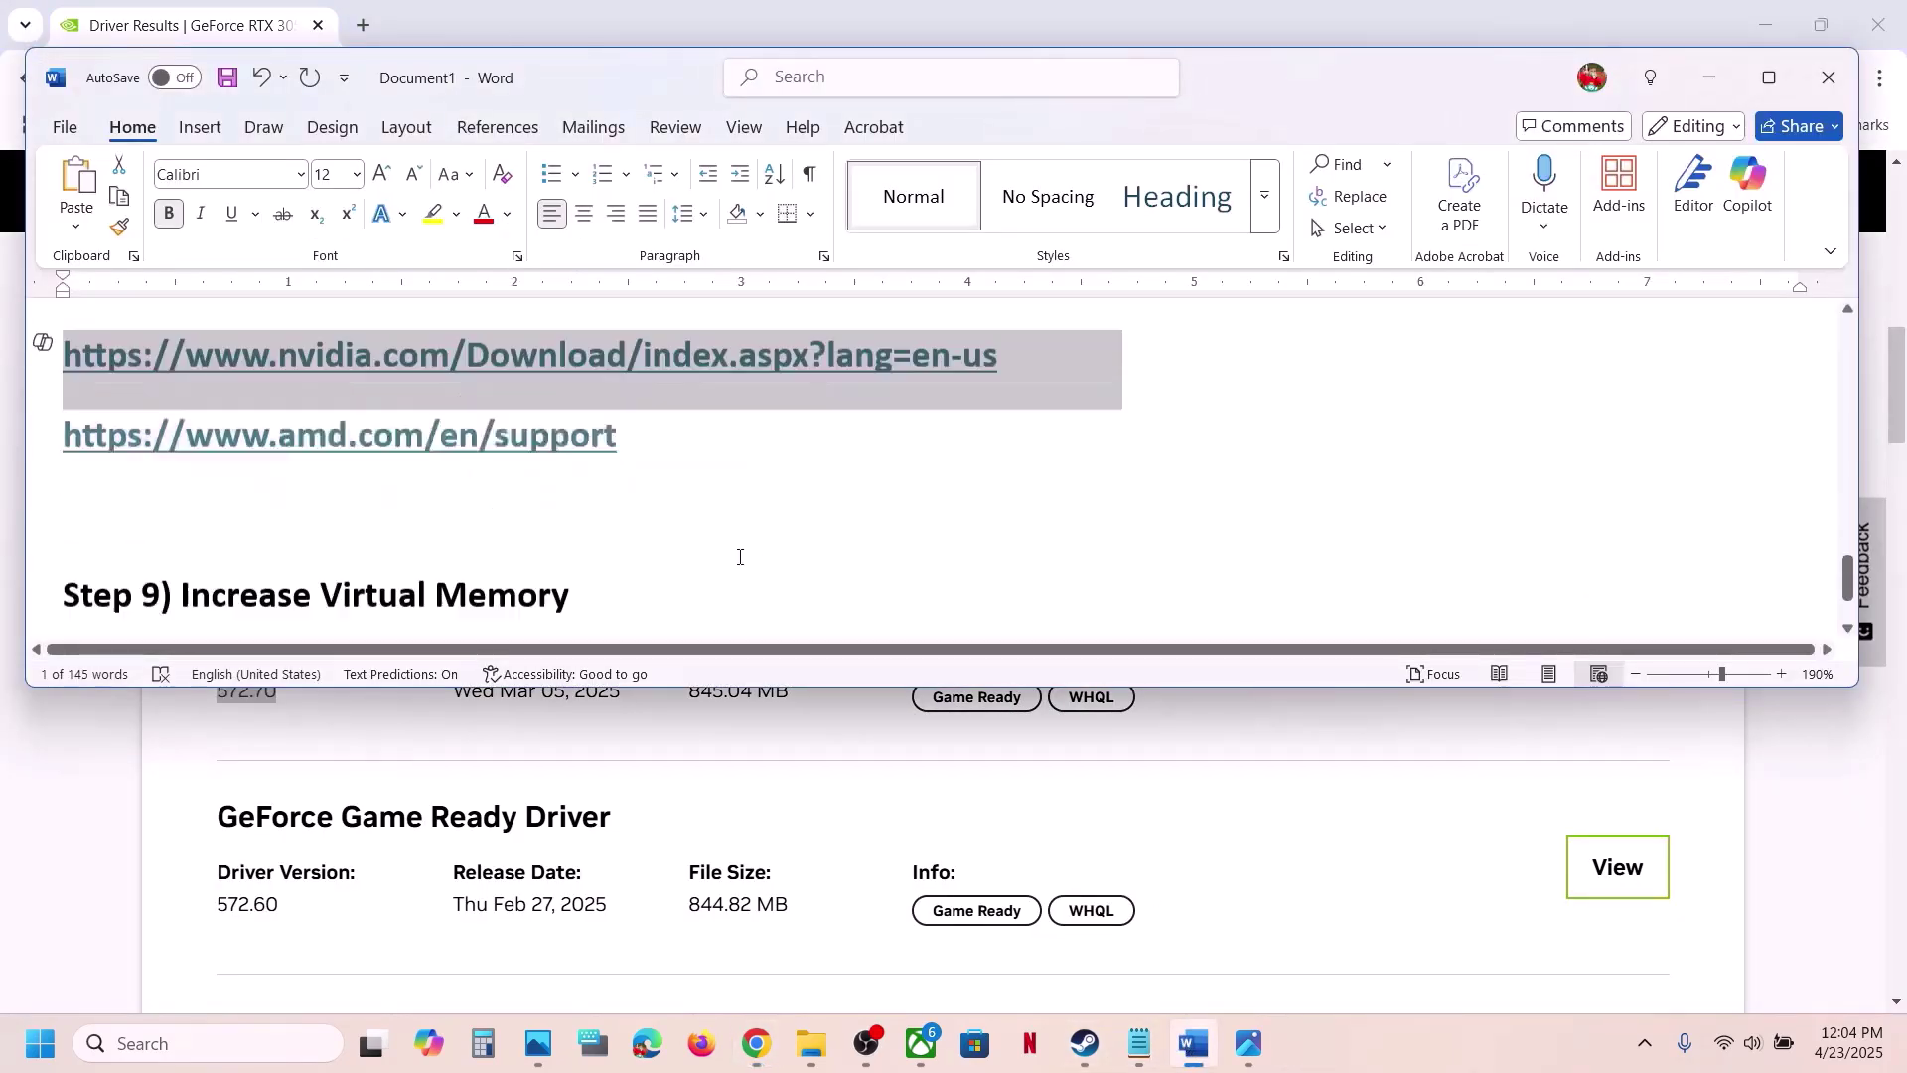
{"action": "scroll", "coordinate": [739, 556], "scroll_direction": "down", "scroll_amount": 3}
{"action": "scroll", "coordinate": [739, 557], "scroll_direction": "up", "scroll_amount": 3}
{"action": "scroll", "coordinate": [739, 556], "scroll_direction": "down", "scroll_amount": 2}
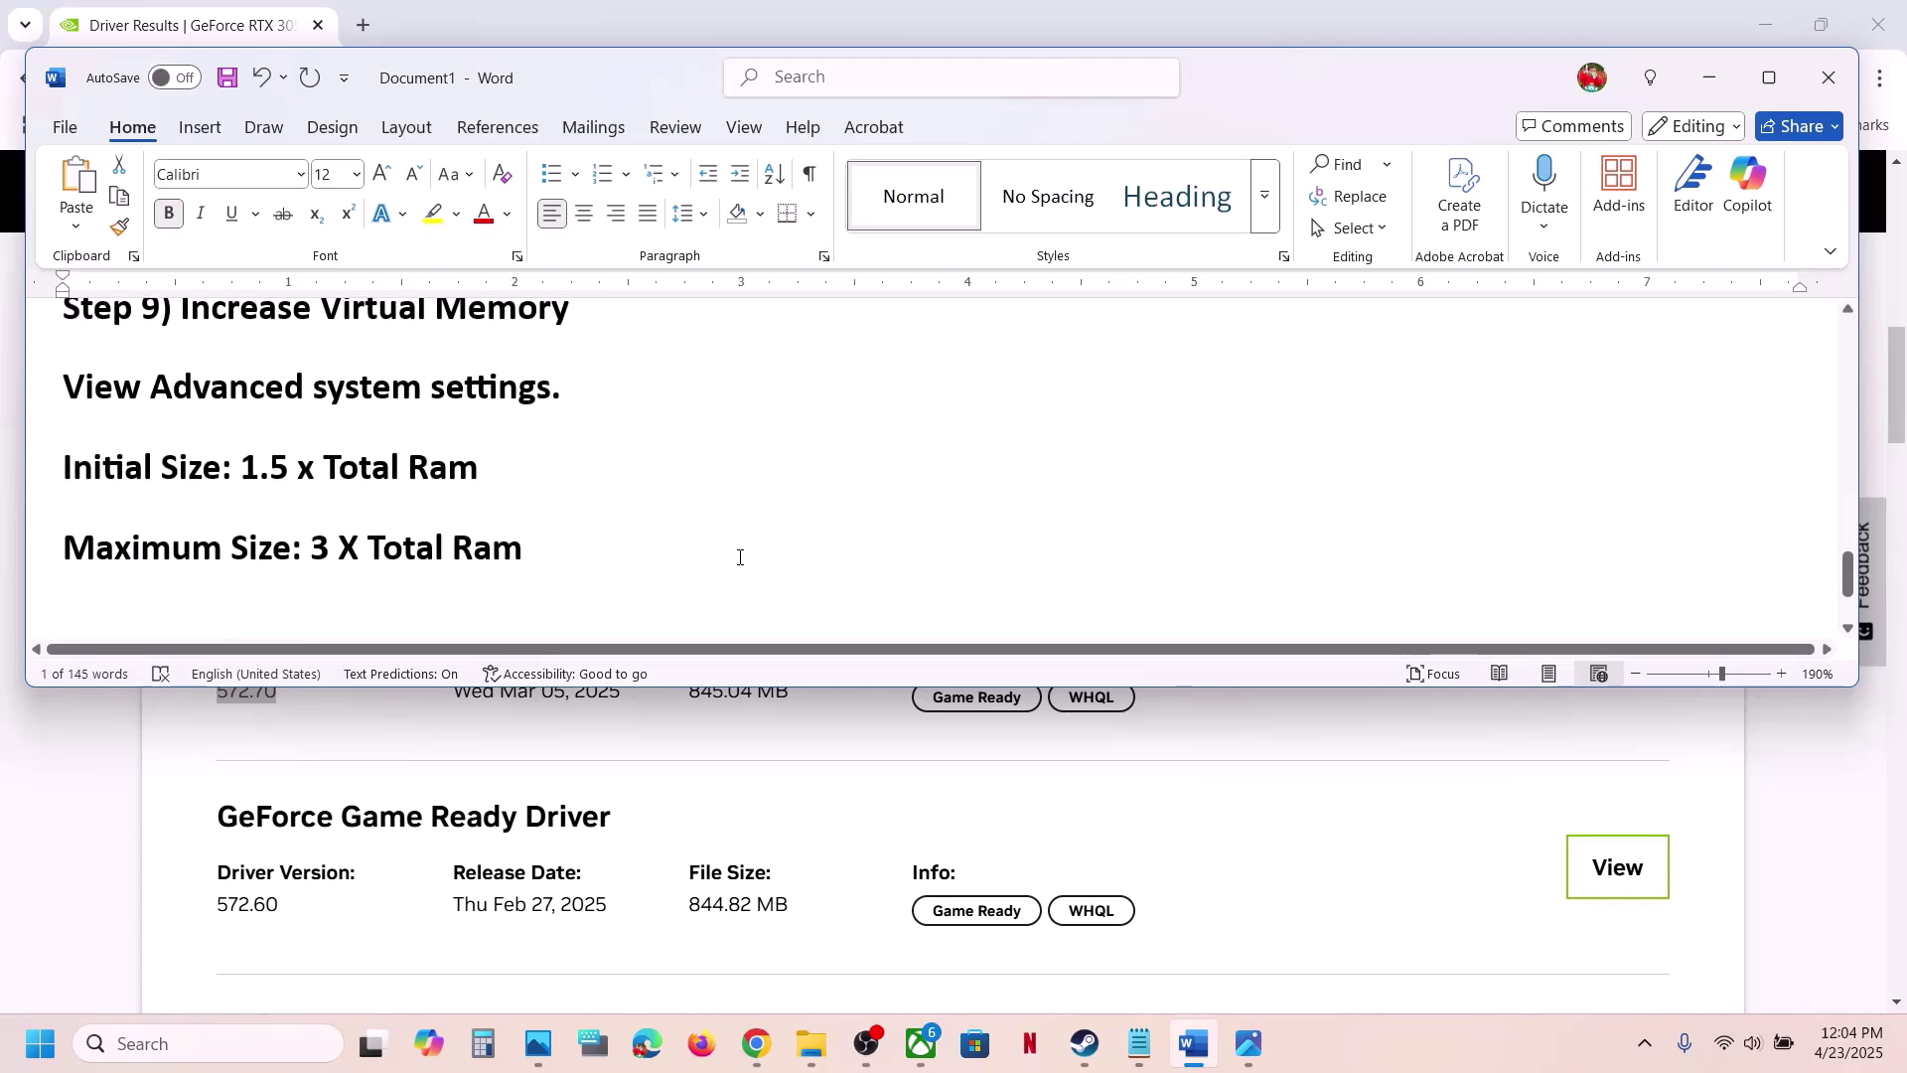
Highlight the Increase Virtual Memory heading of Step 9 in the Word document
{"action": "scroll", "coordinate": [739, 557], "scroll_direction": "up", "scroll_amount": 1}
{"action": "left_click_drag", "start_coordinate": [181, 364], "coordinate": [574, 364]}
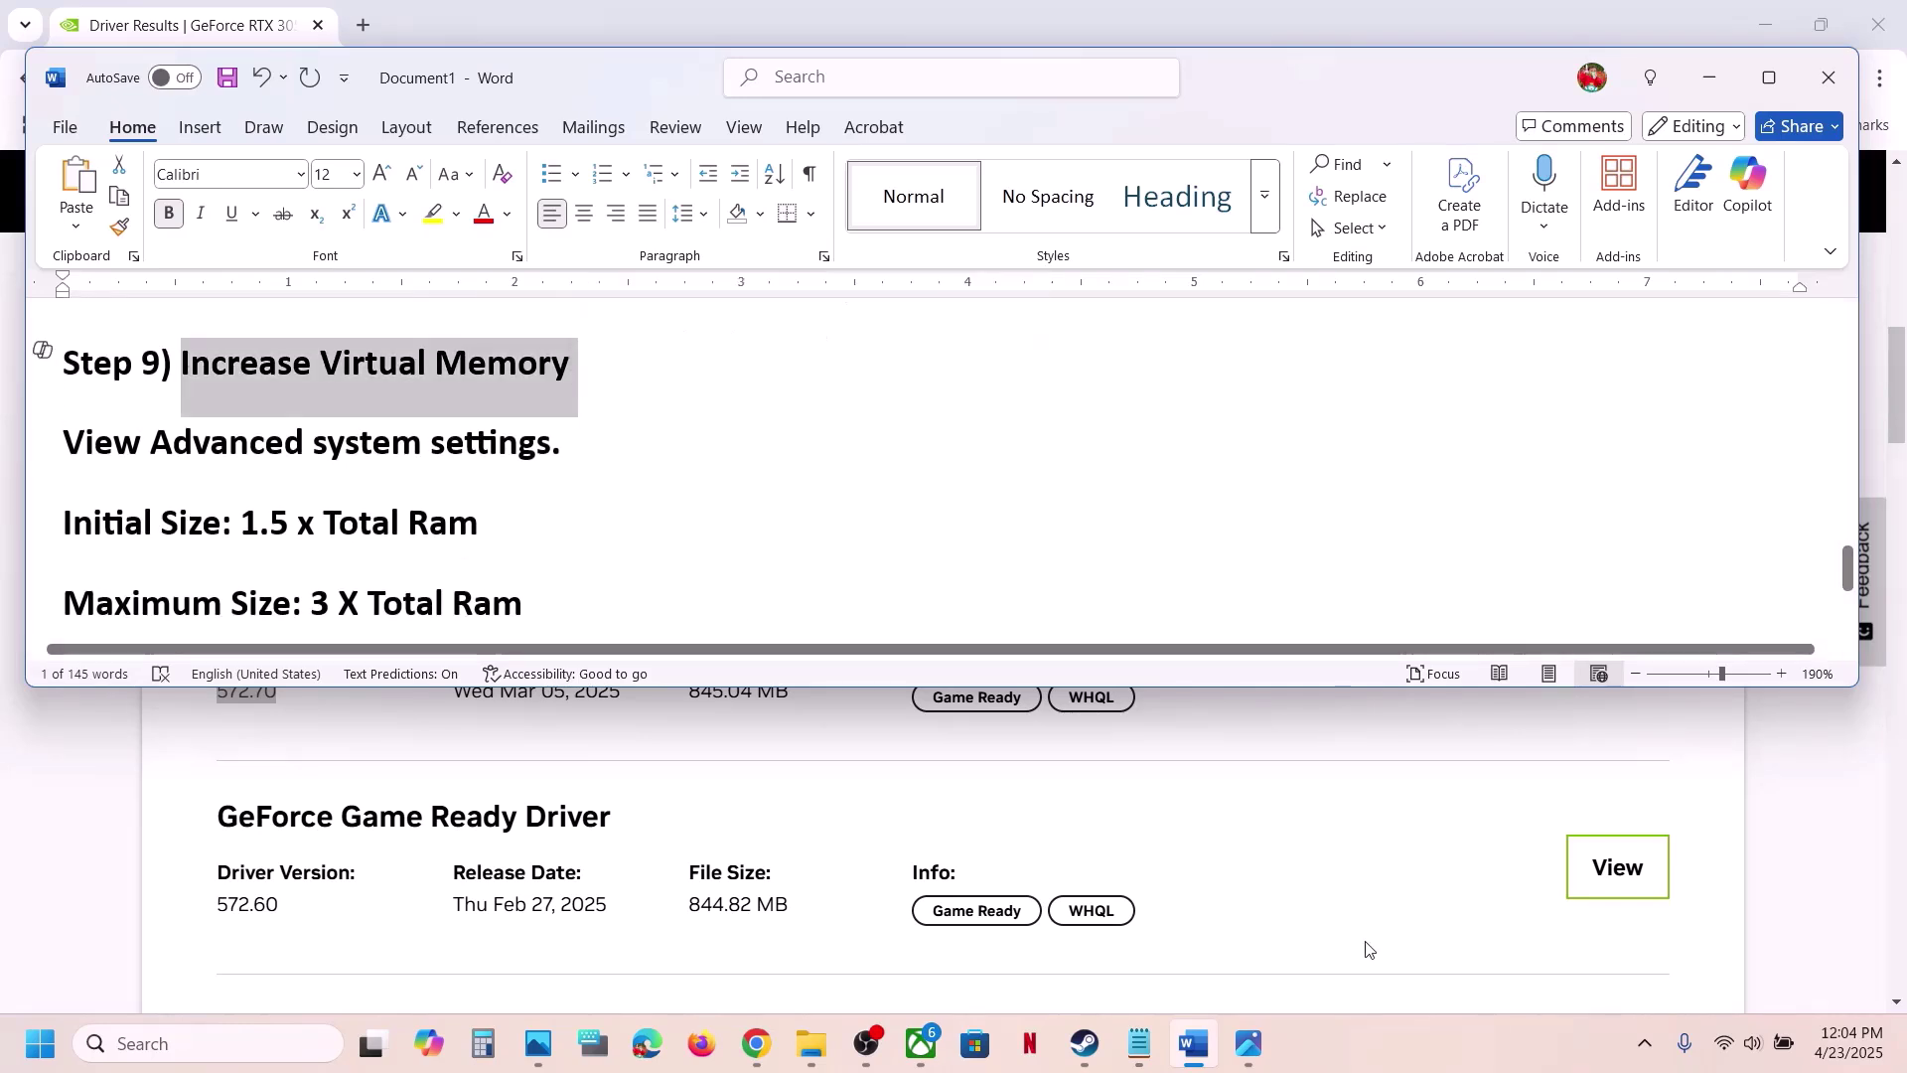
{"action": "left_click", "coordinate": [1337, 1031]}
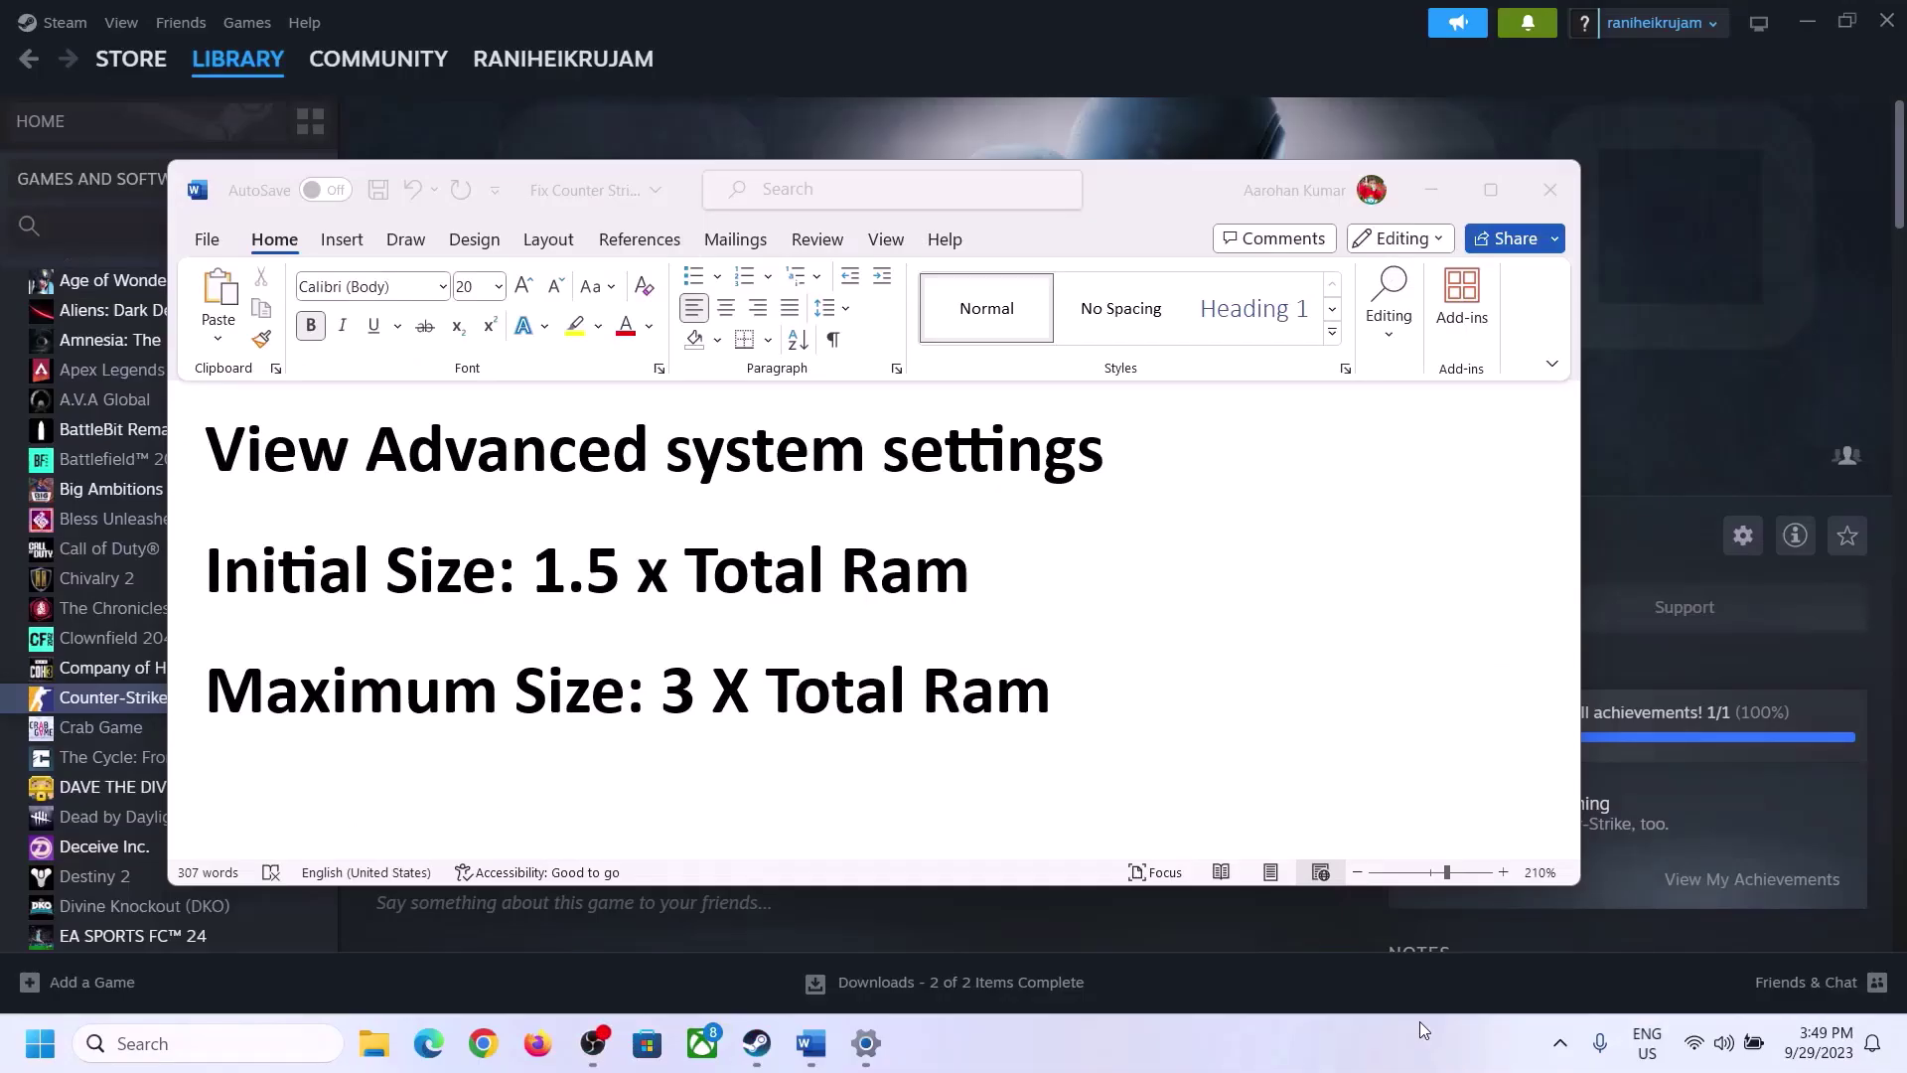
Copy "View Advanced system settings" from the Word document, search Windows for it, and open the matching Control Panel result
{"action": "left_click", "coordinate": [281, 460]}
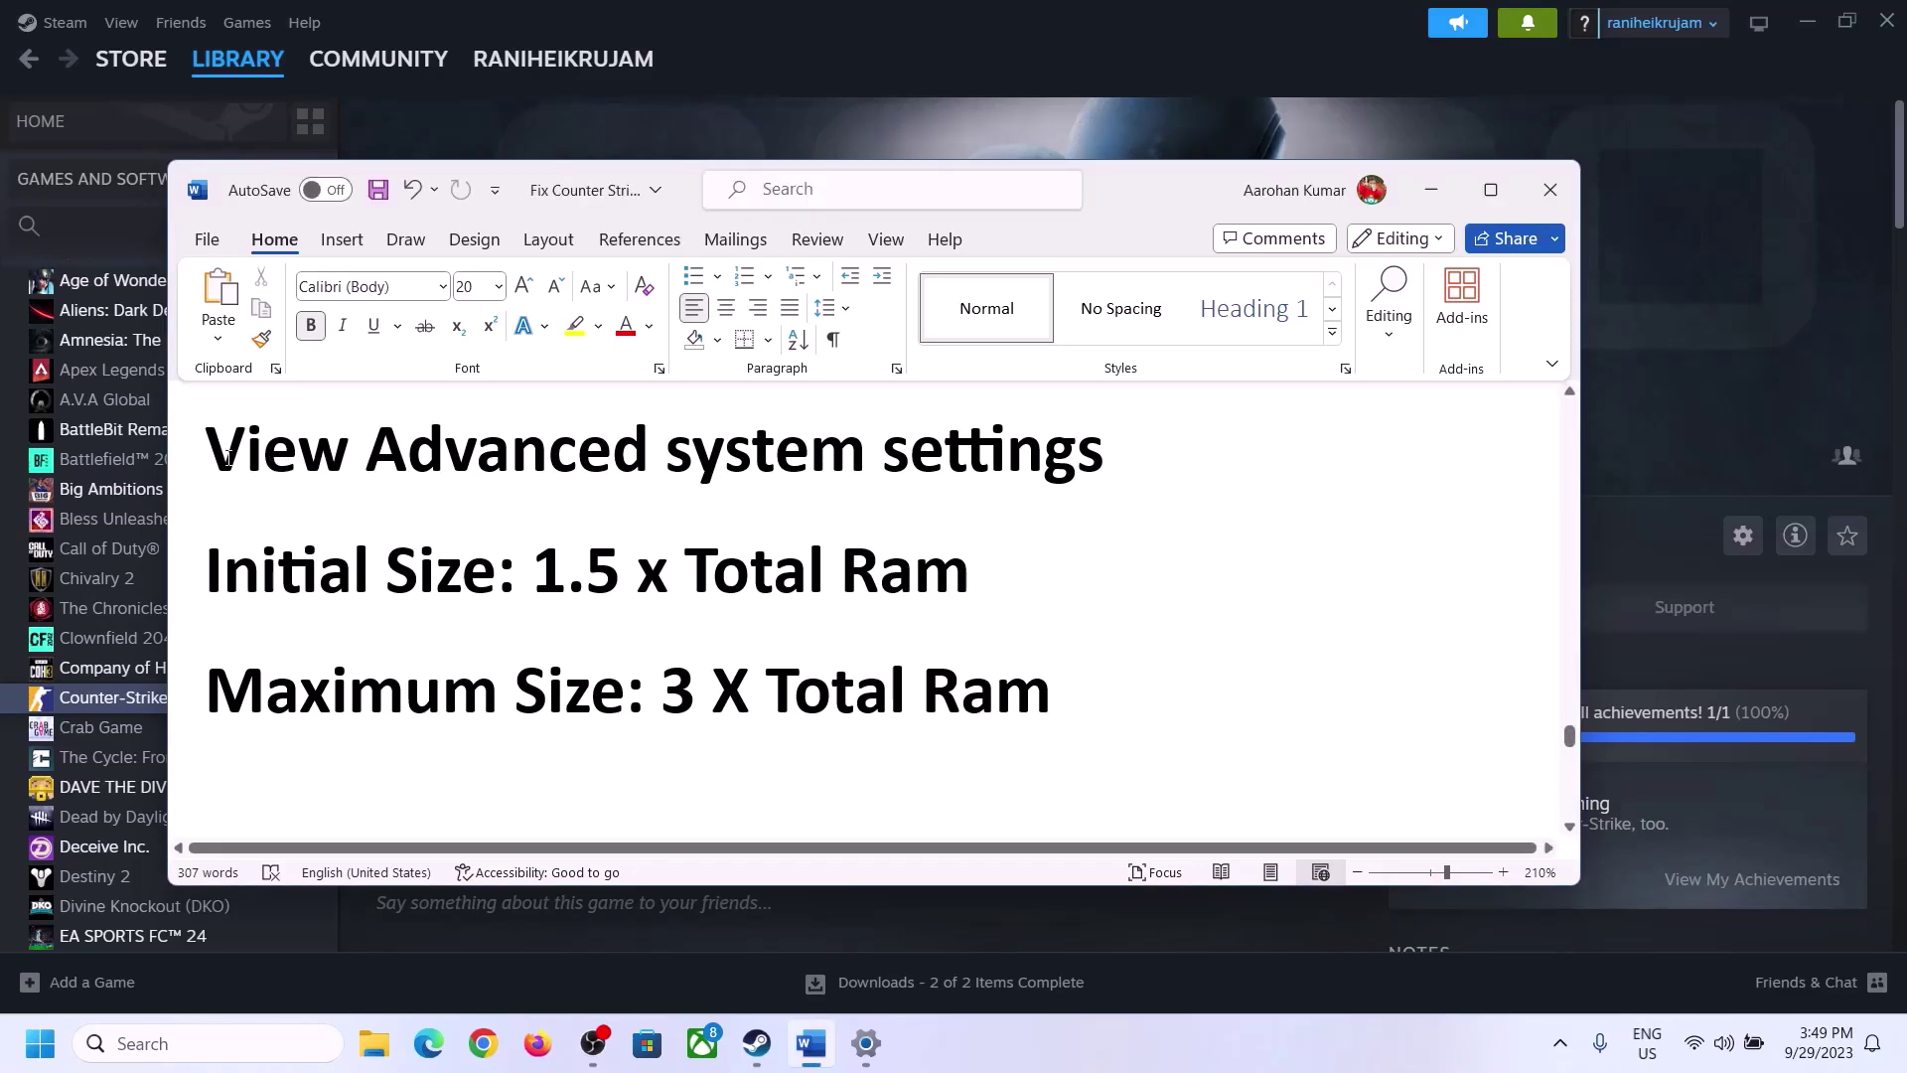
{"action": "left_click_drag", "start_coordinate": [220, 452], "coordinate": [1082, 452]}
{"action": "key", "text": "ctrl+c"}
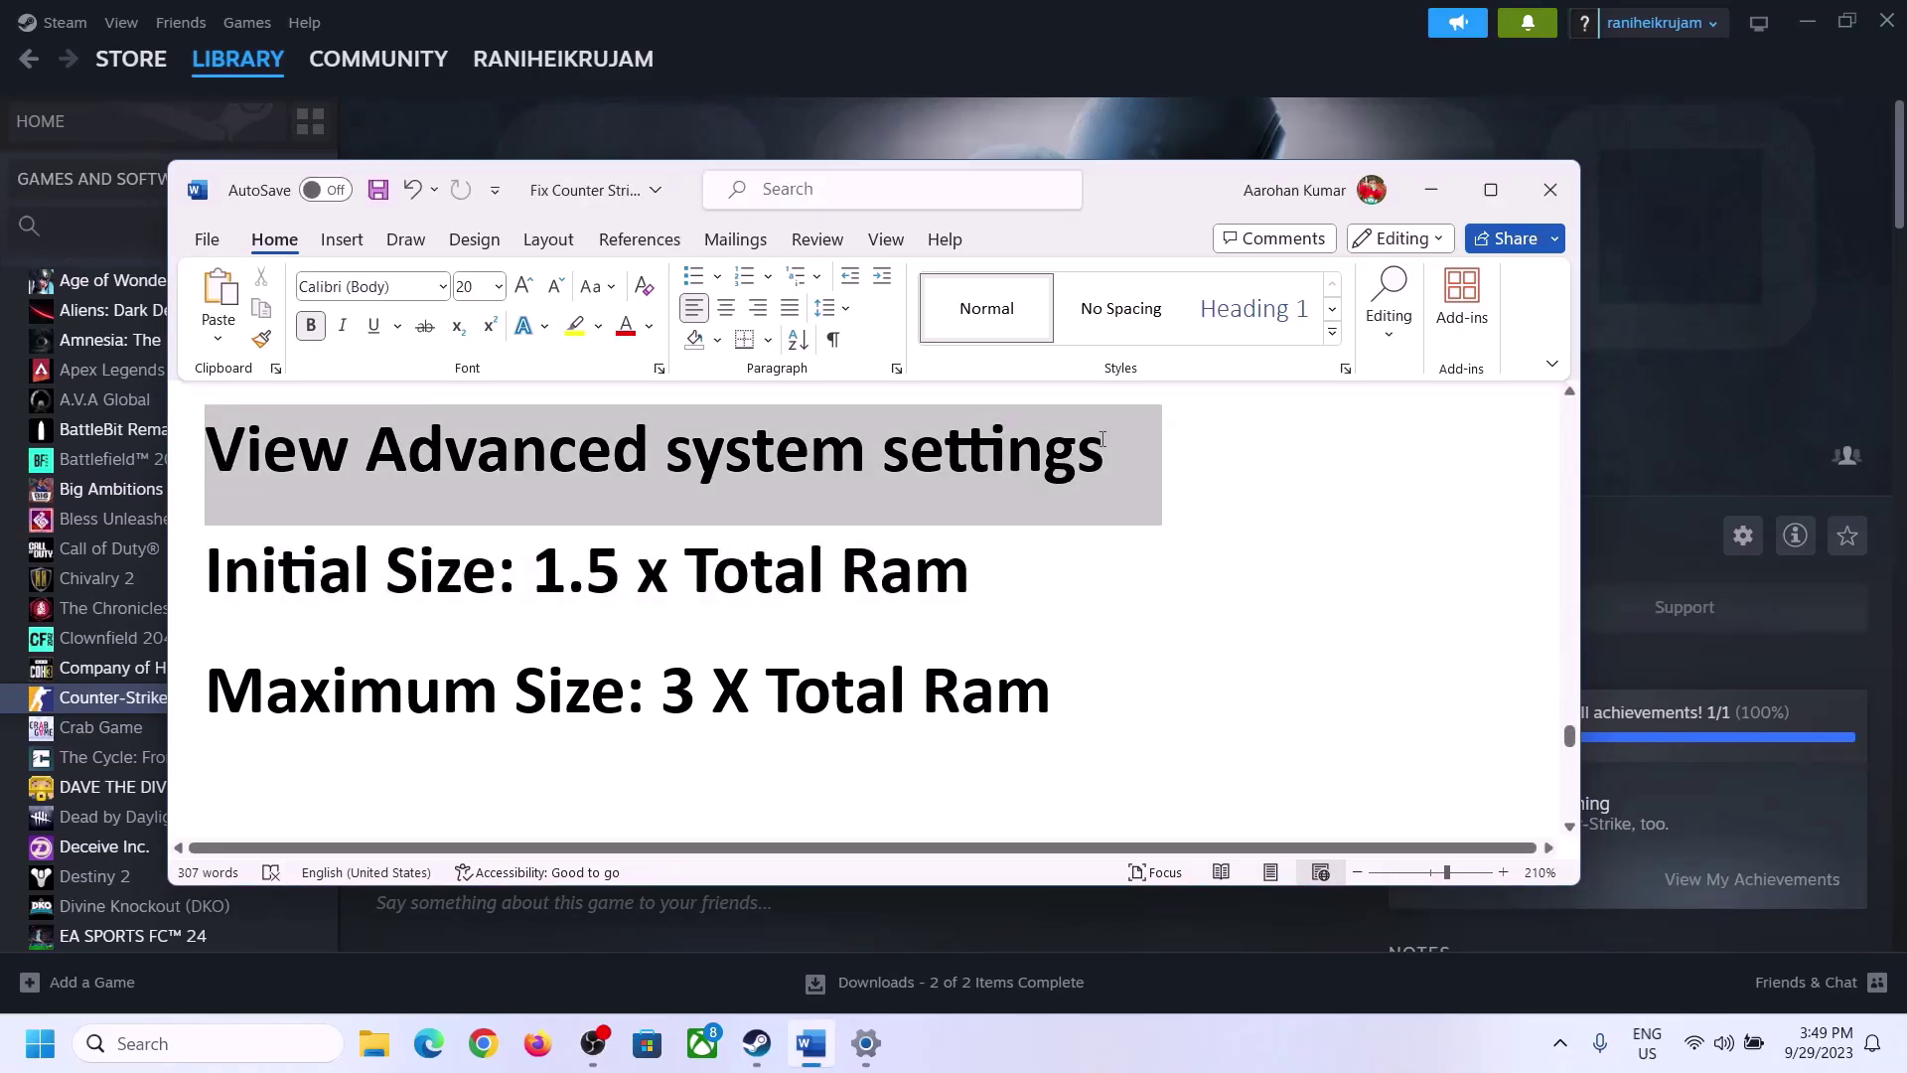
{"action": "left_click", "coordinate": [227, 1042]}
{"action": "key", "text": "ctrl+v"}
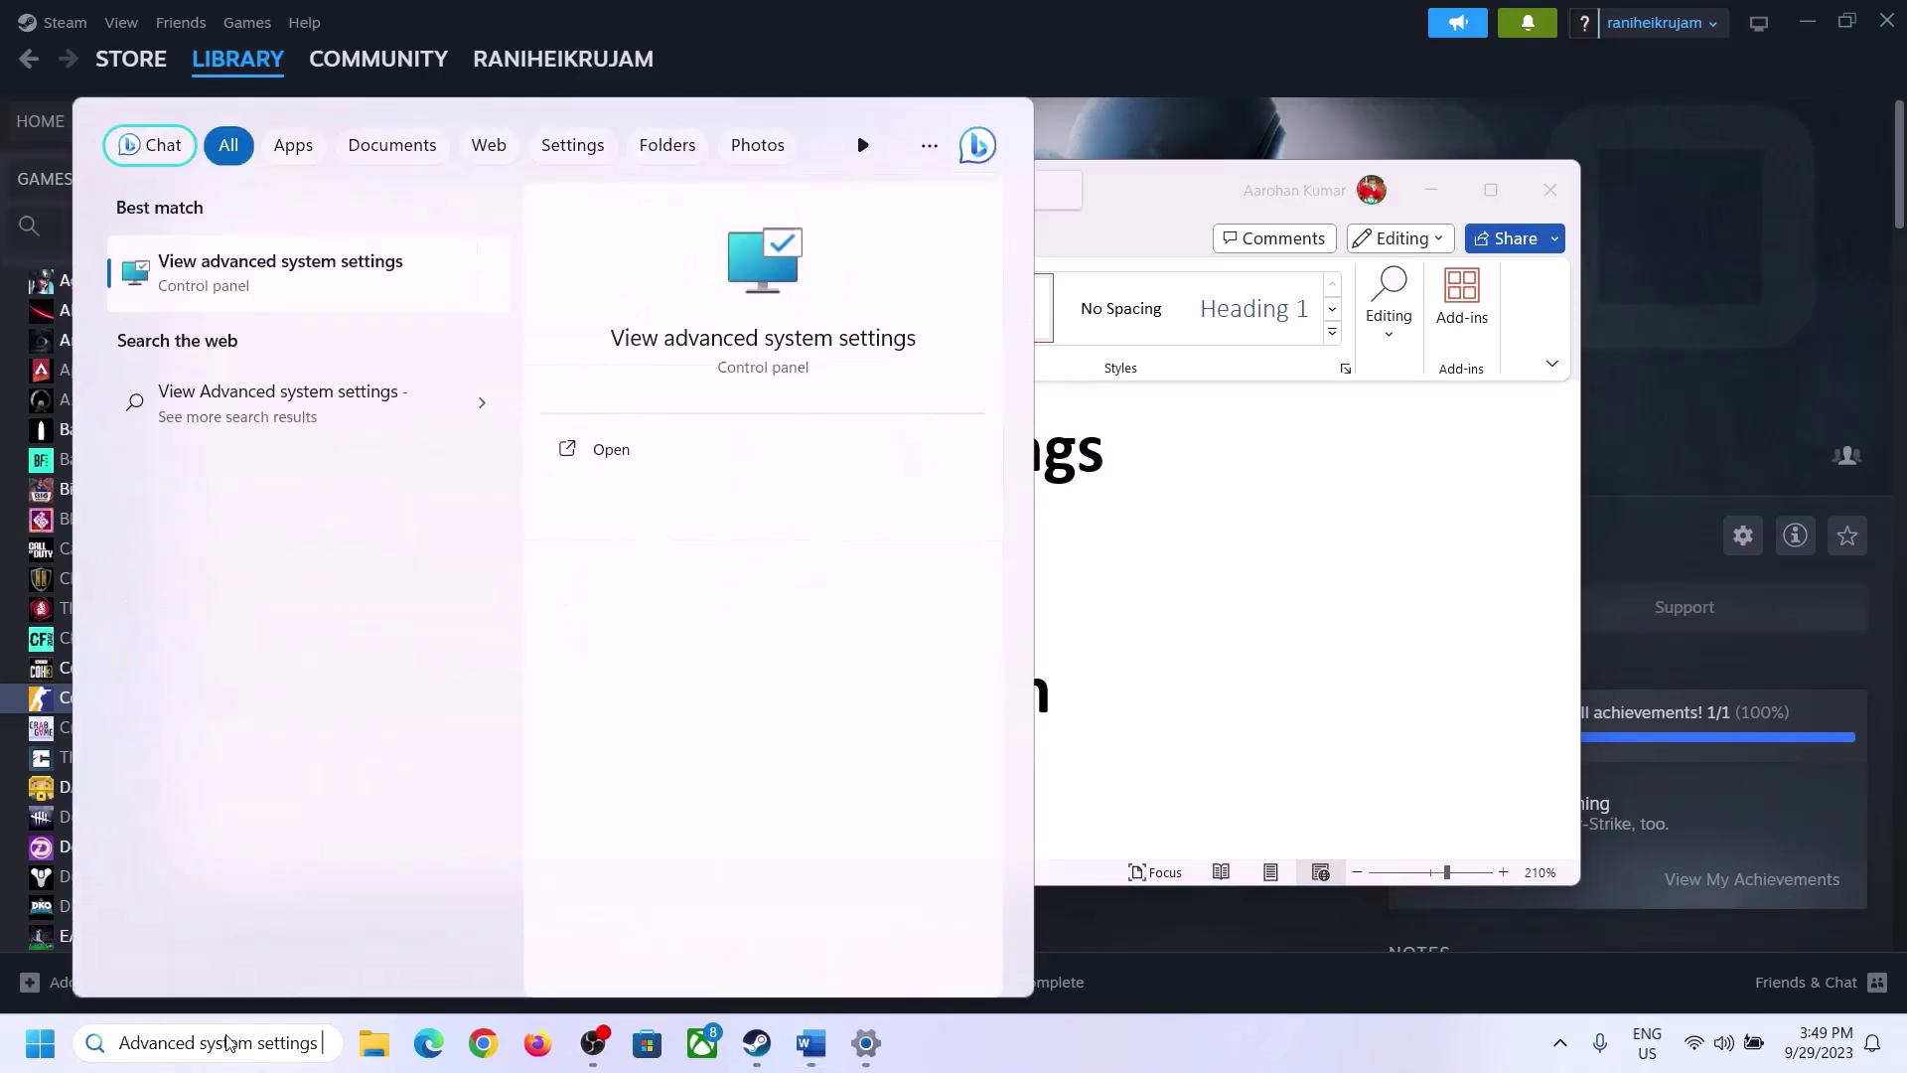
{"action": "left_click", "coordinate": [267, 288]}
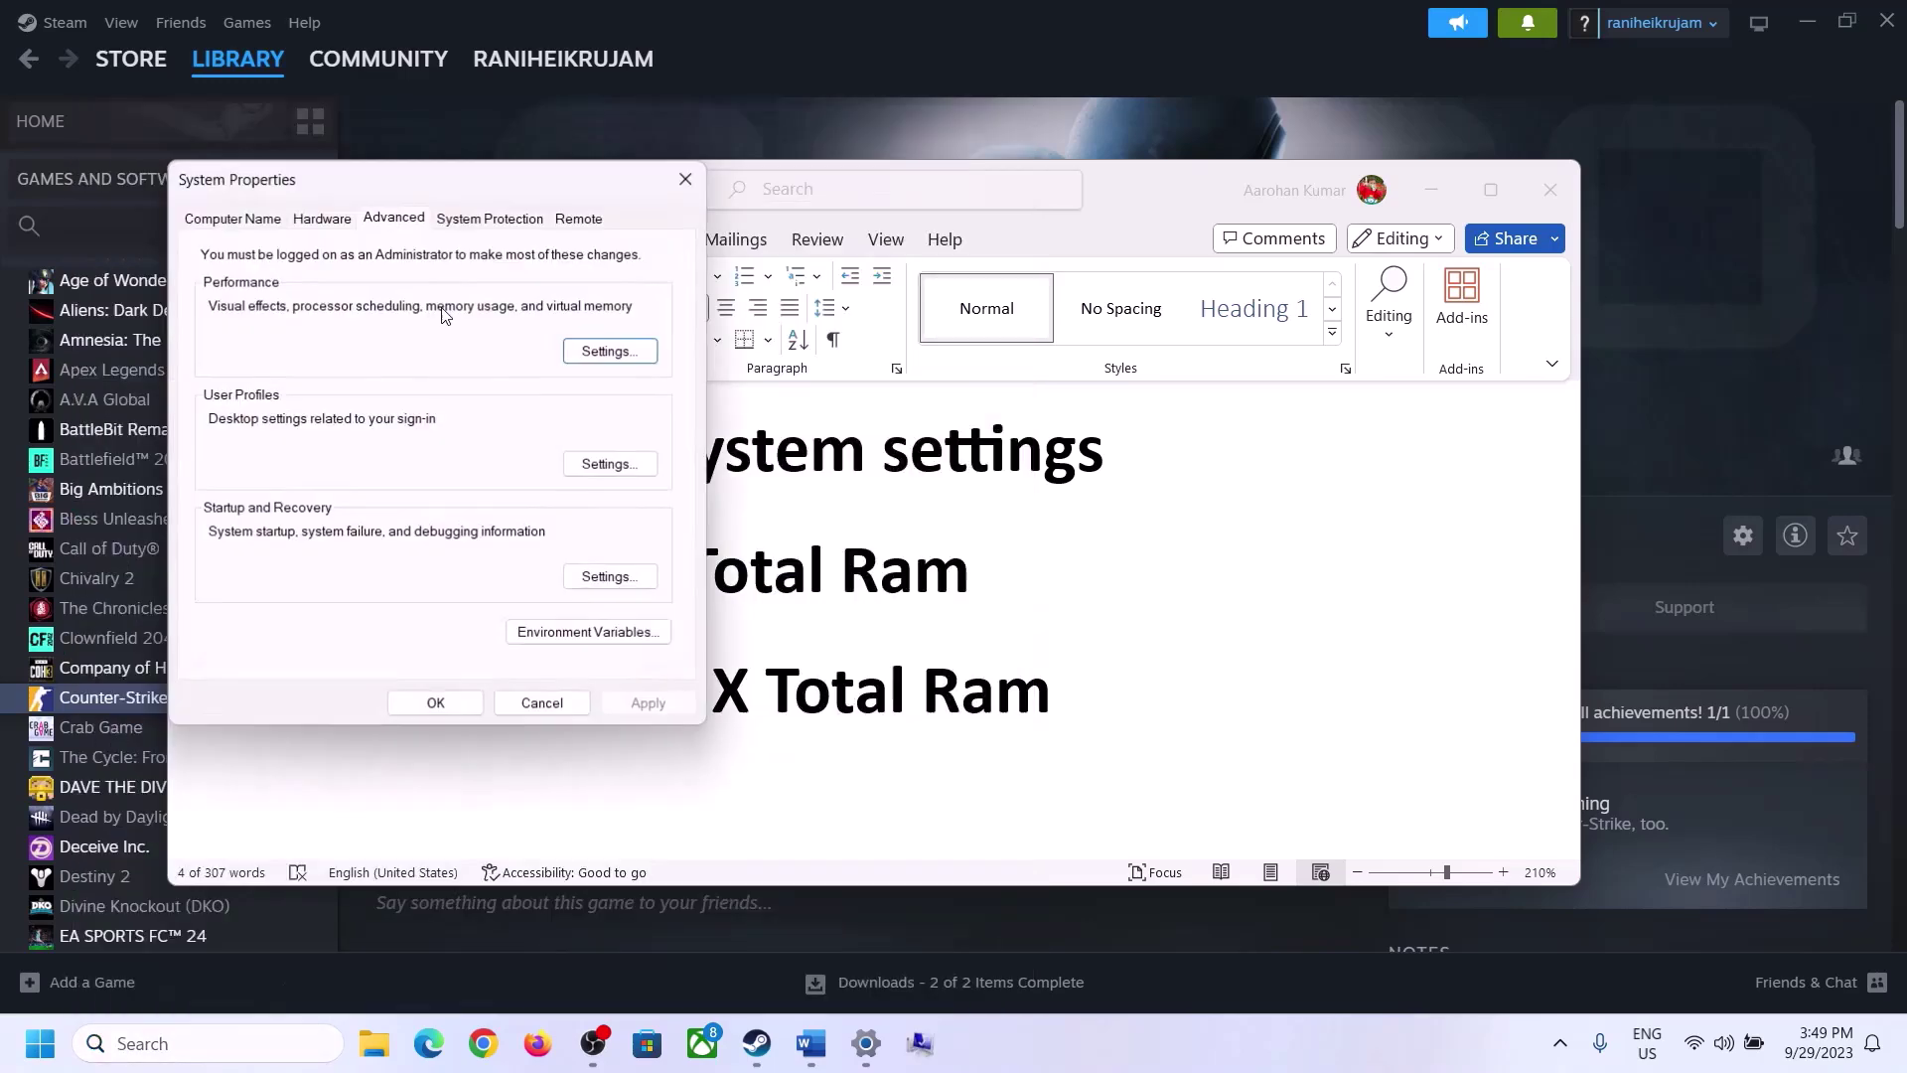
Open the Virtual Memory dialog from the advanced performance options in System Properties
{"action": "left_click_drag", "start_coordinate": [398, 189], "coordinate": [852, 337]}
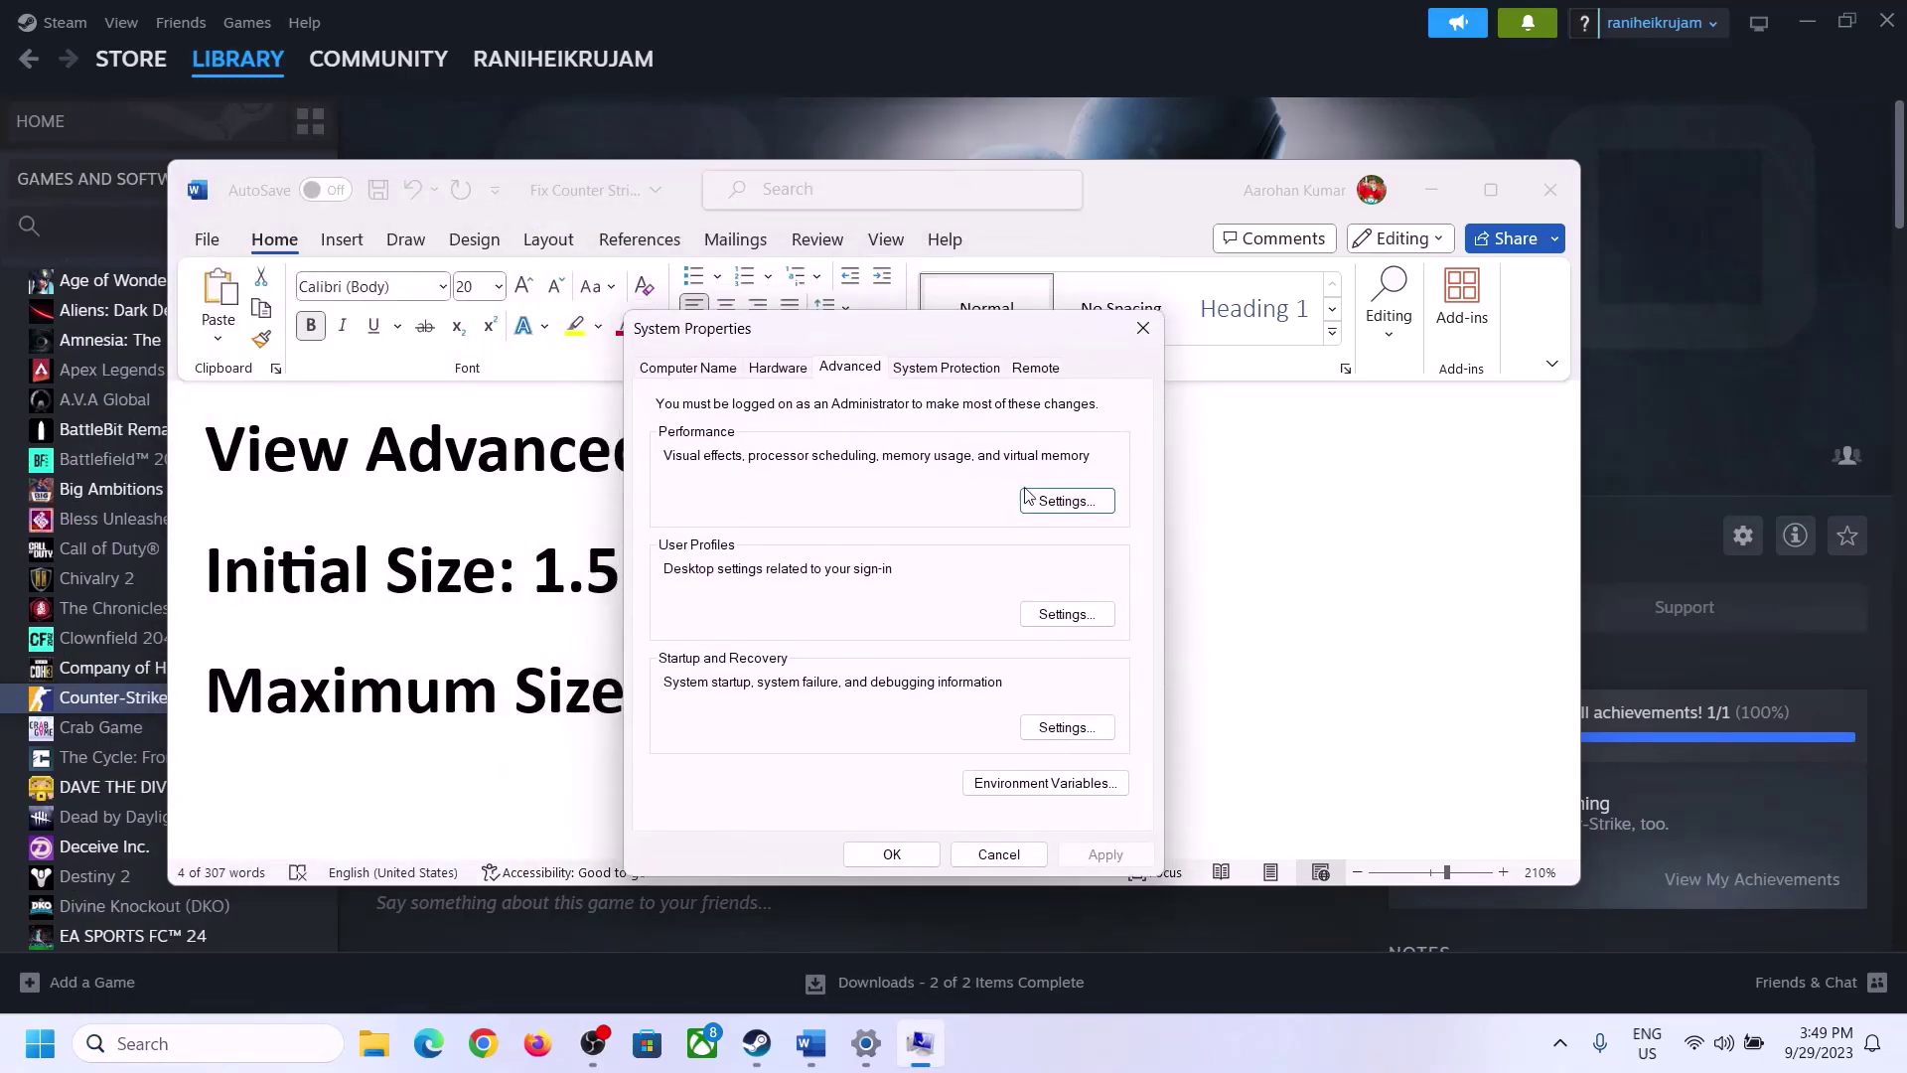
{"action": "left_click", "coordinate": [1070, 509]}
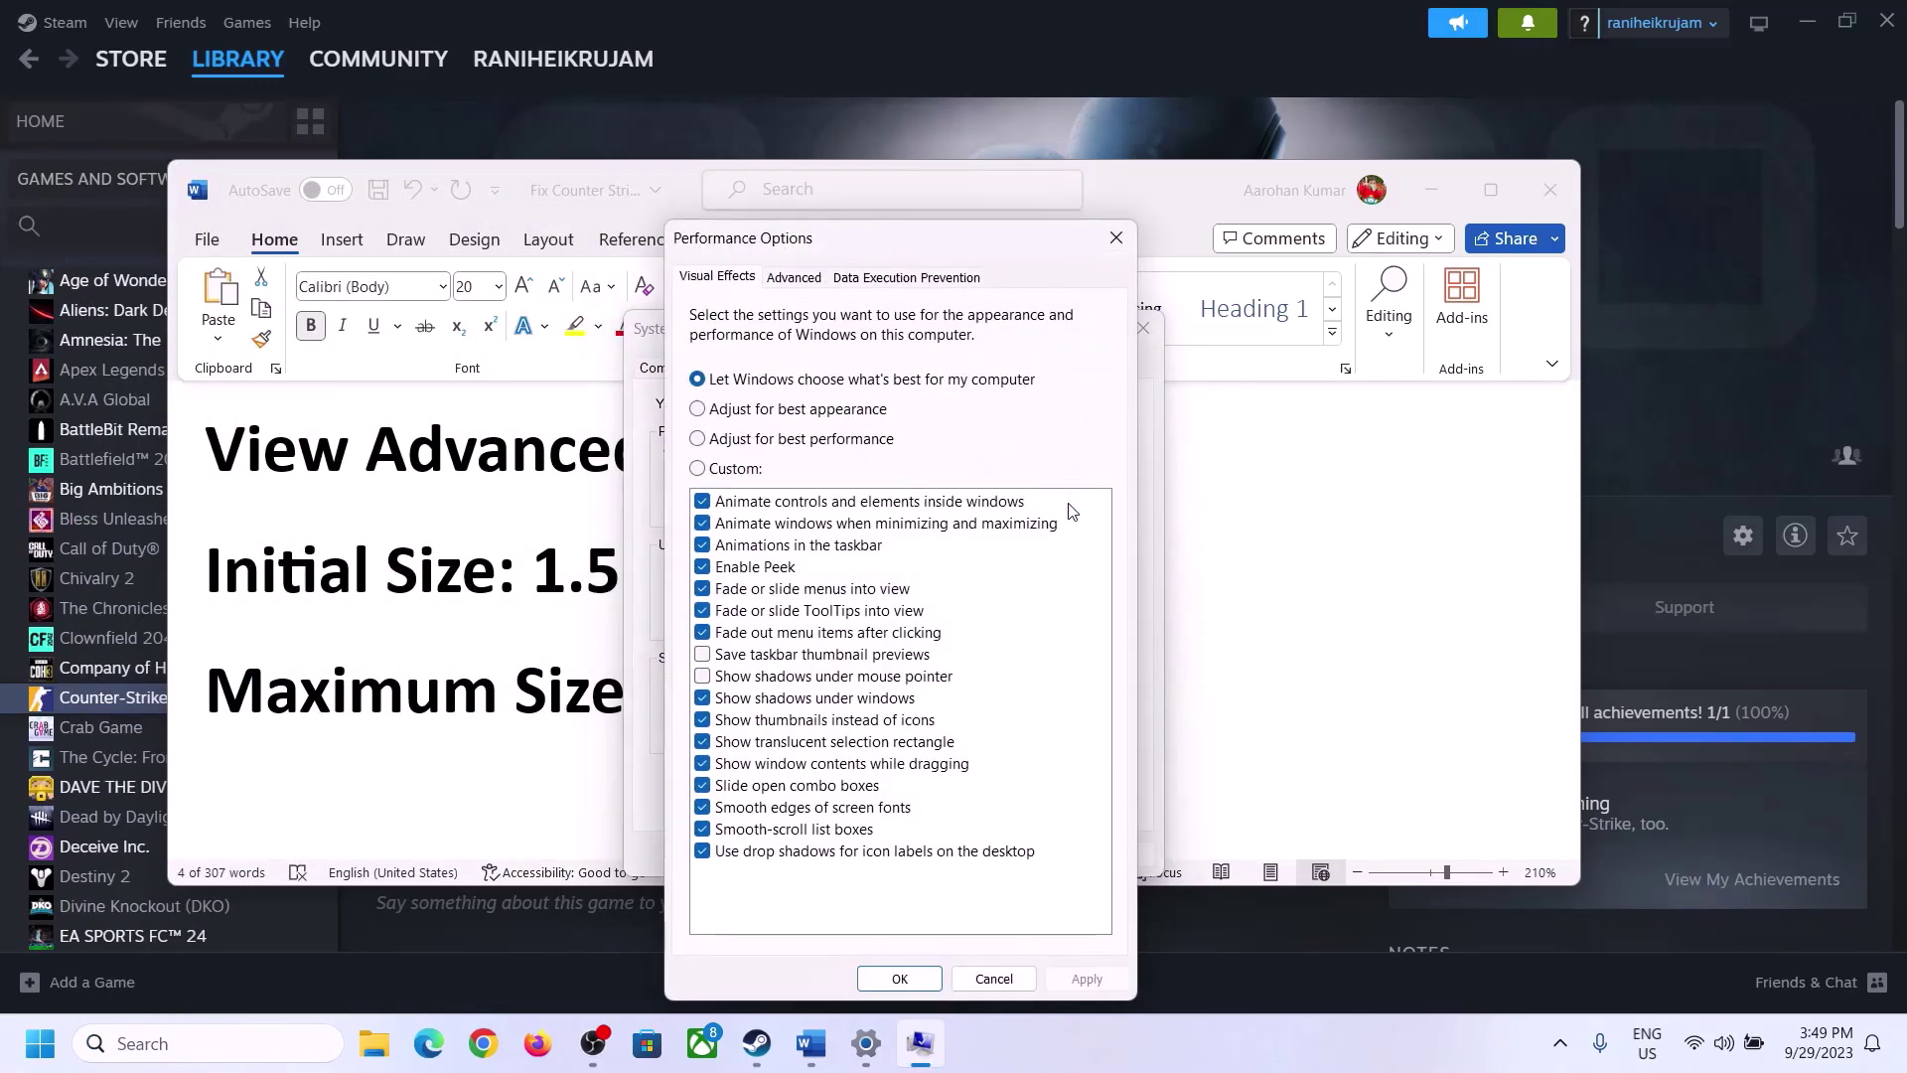
{"action": "left_click", "coordinate": [795, 278]}
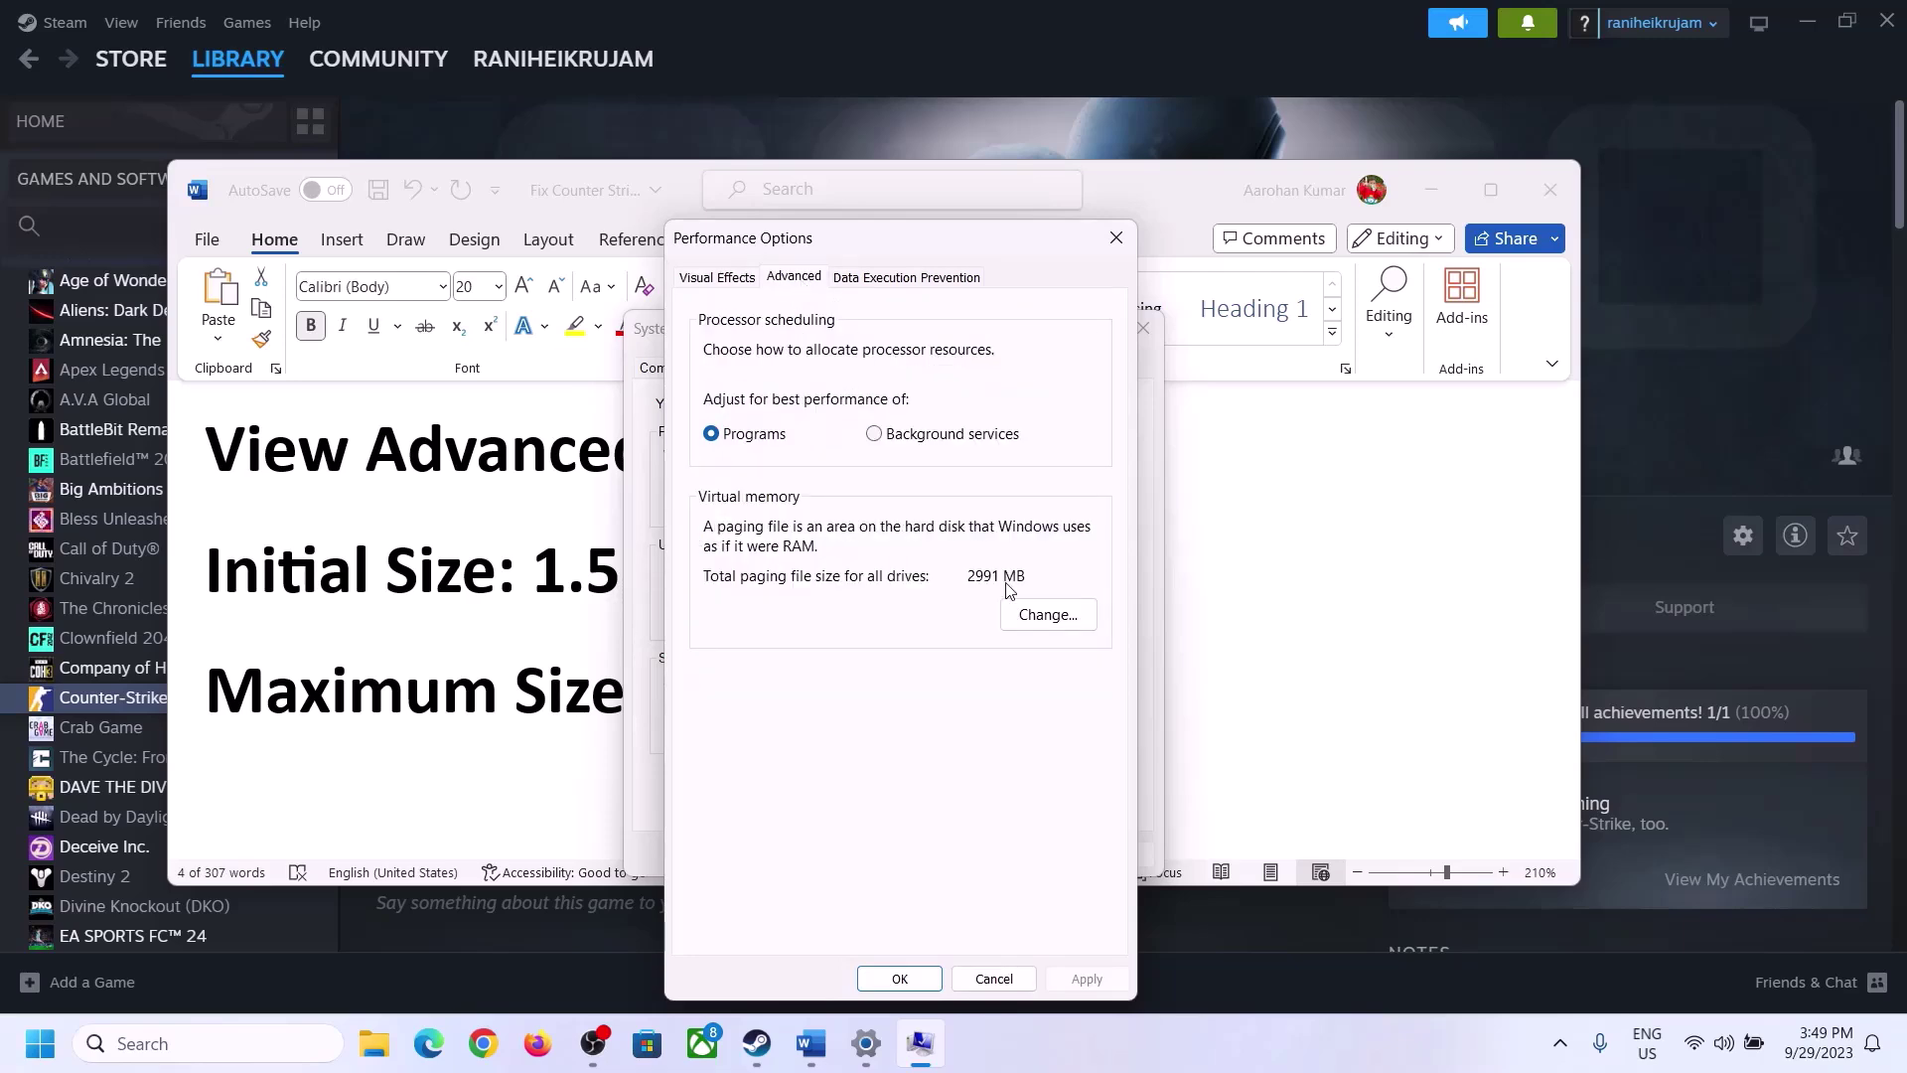
{"action": "left_click", "coordinate": [1050, 615]}
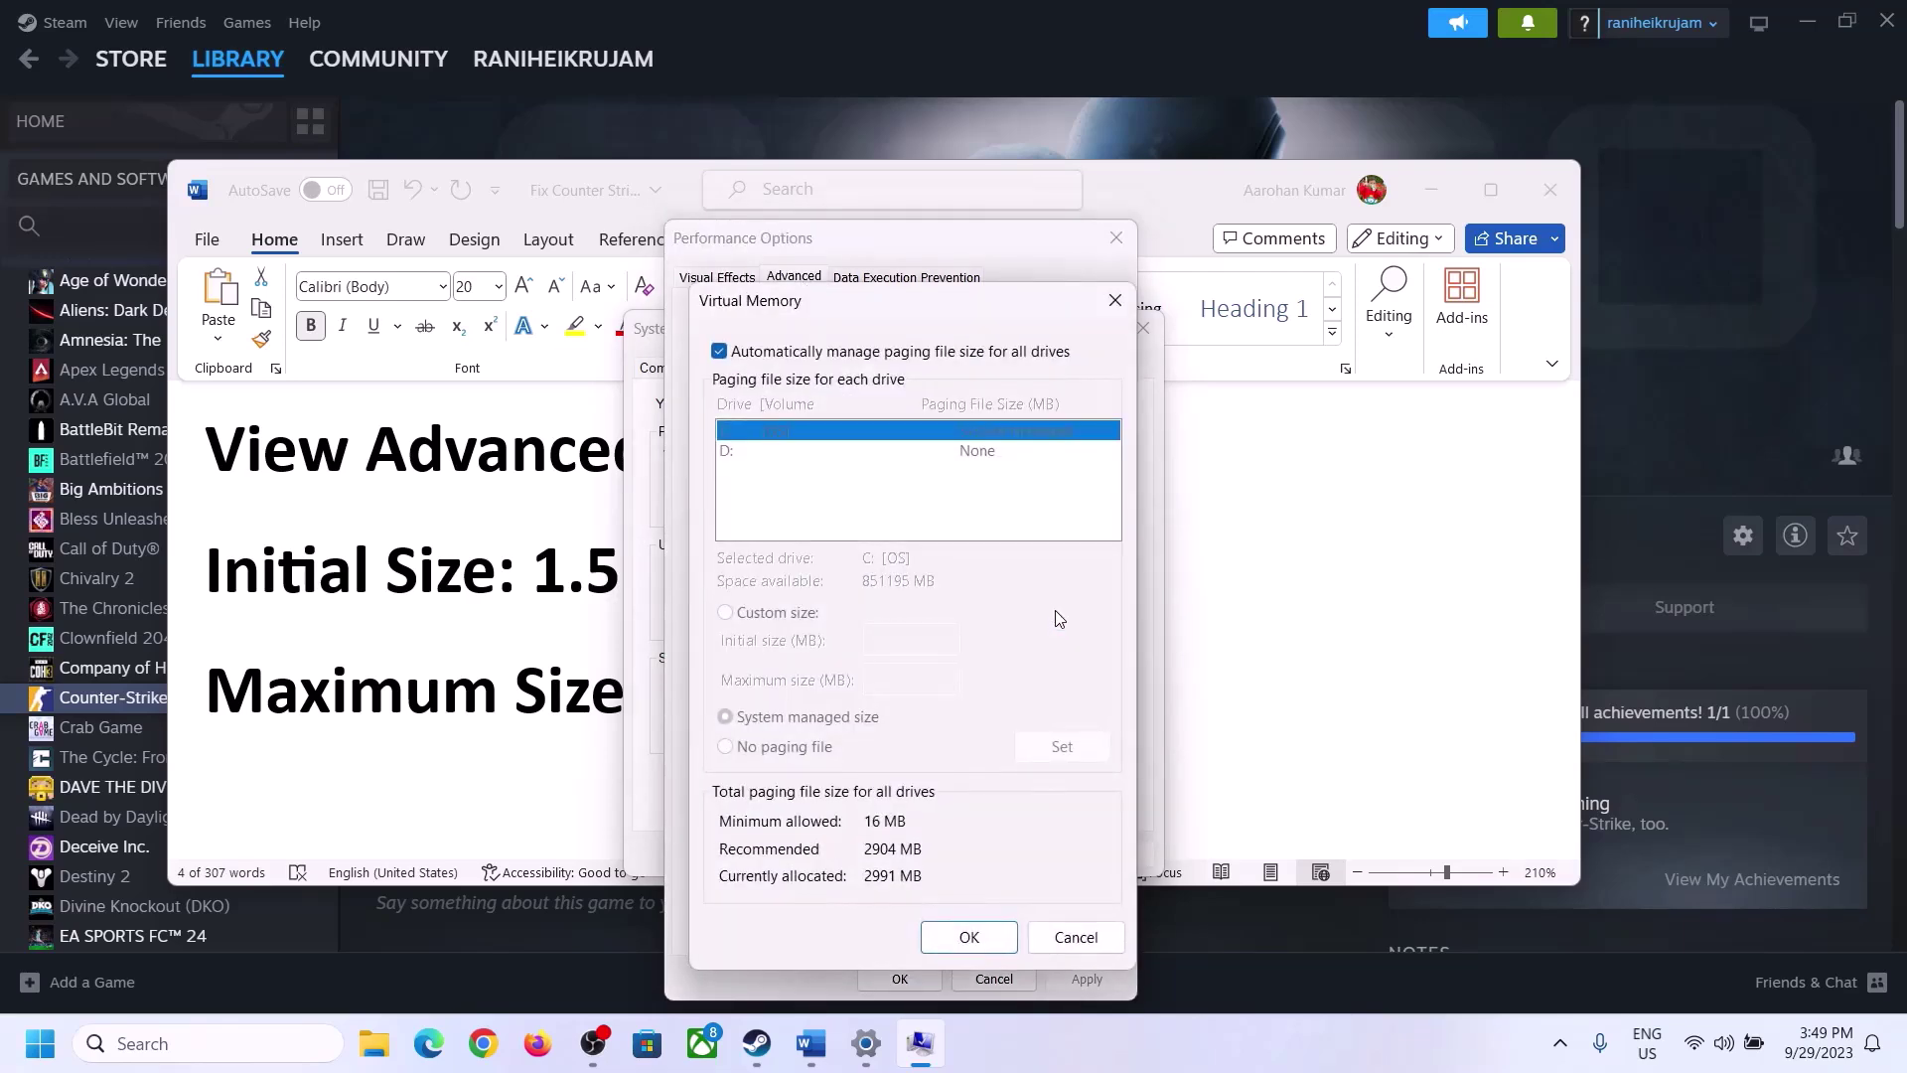
Turn off automatic paging file management for all drives and choose a custom size for drive C:
{"action": "left_click", "coordinate": [719, 353]}
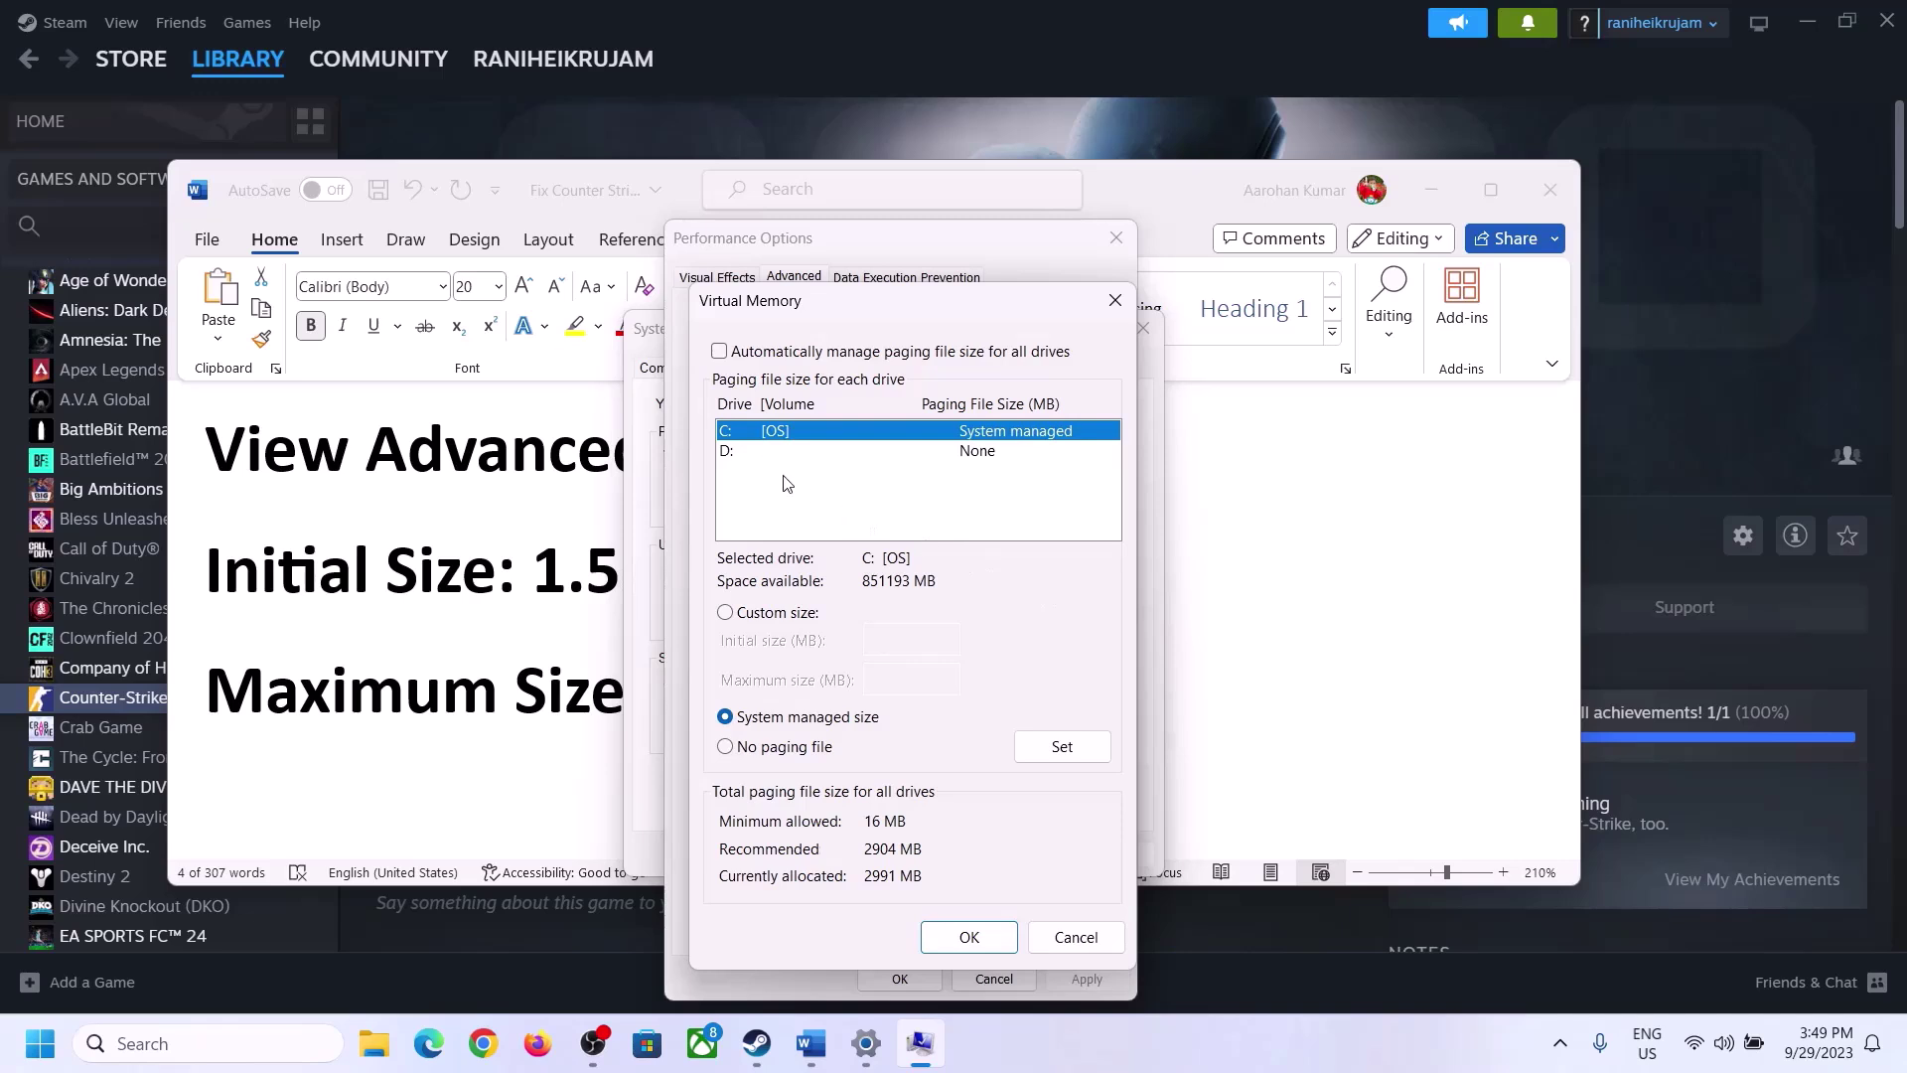
{"action": "left_click", "coordinate": [726, 614]}
{"action": "left_click", "coordinate": [913, 639]}
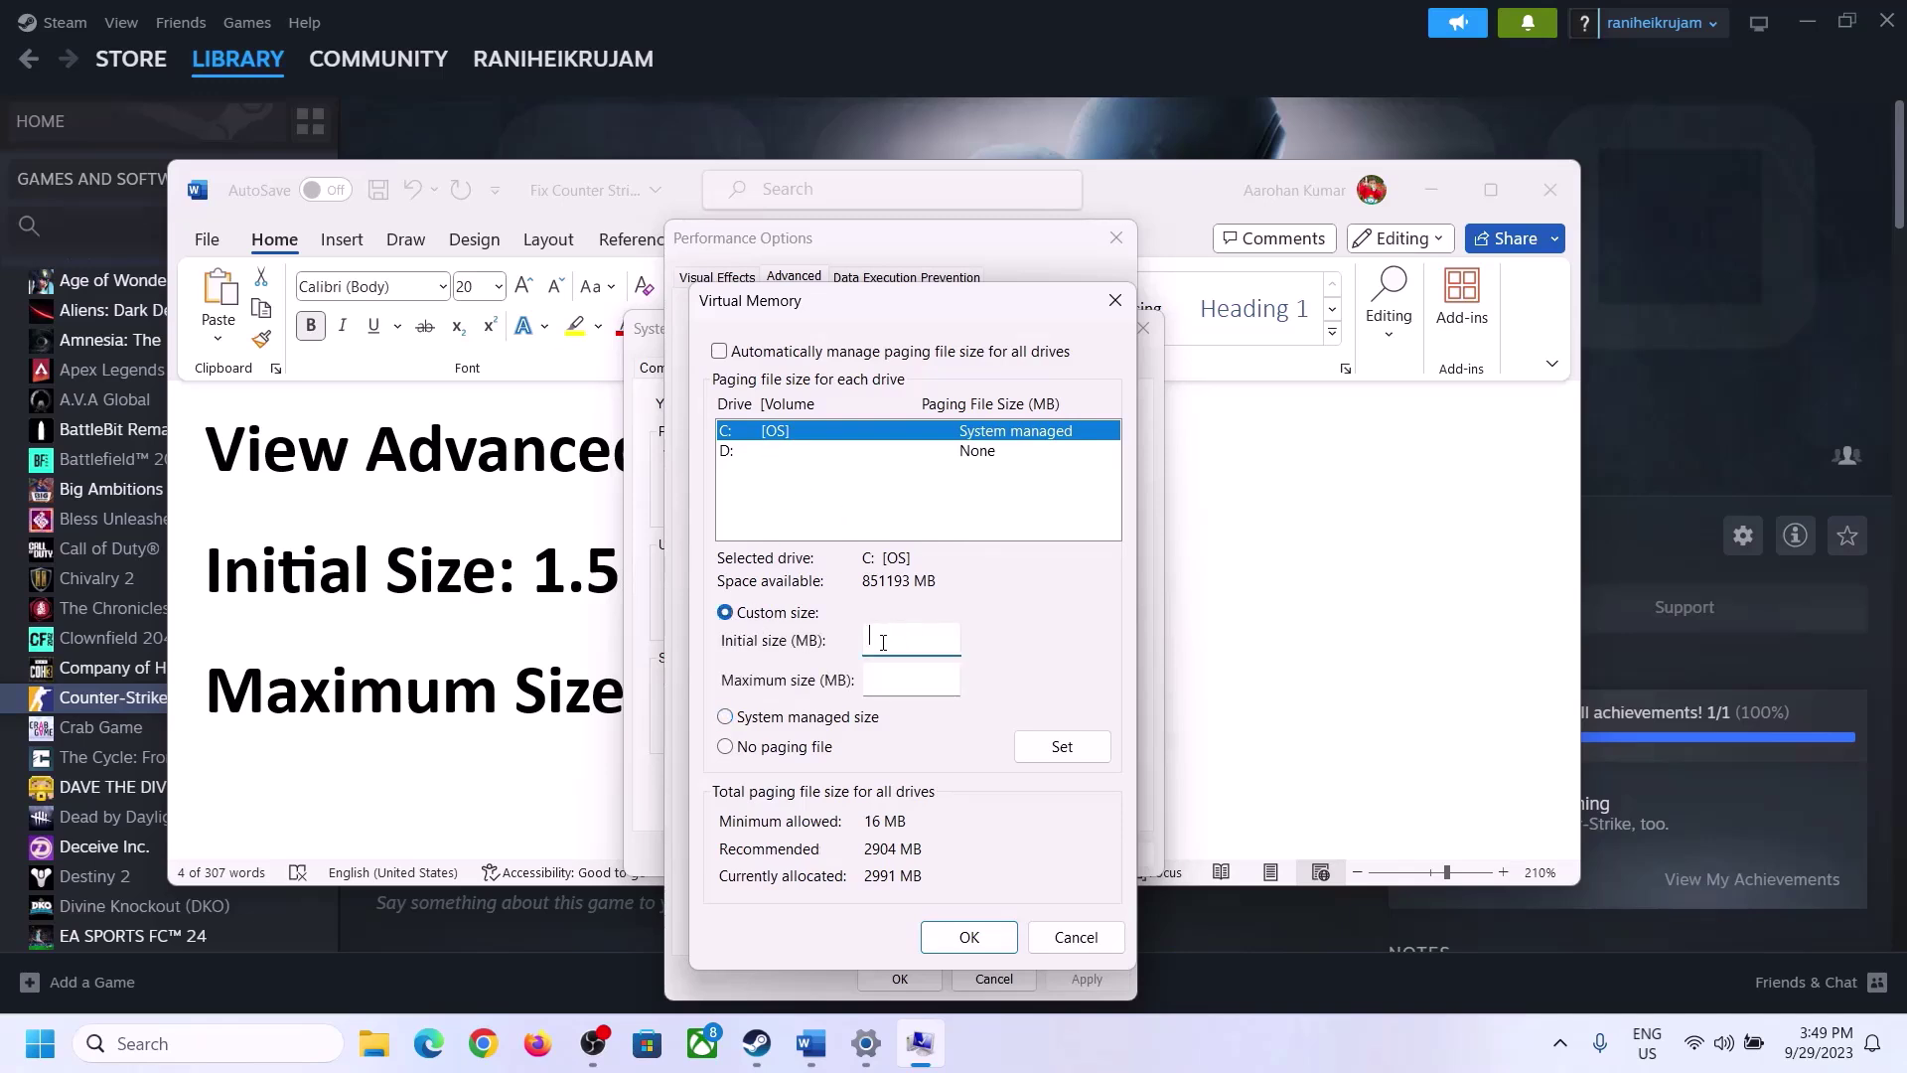
Highlight the initial size formula in the Word document and look up the installed RAM on the Settings System > About page
{"action": "left_click", "coordinate": [517, 584]}
{"action": "left_click_drag", "start_coordinate": [544, 571], "coordinate": [880, 586]}
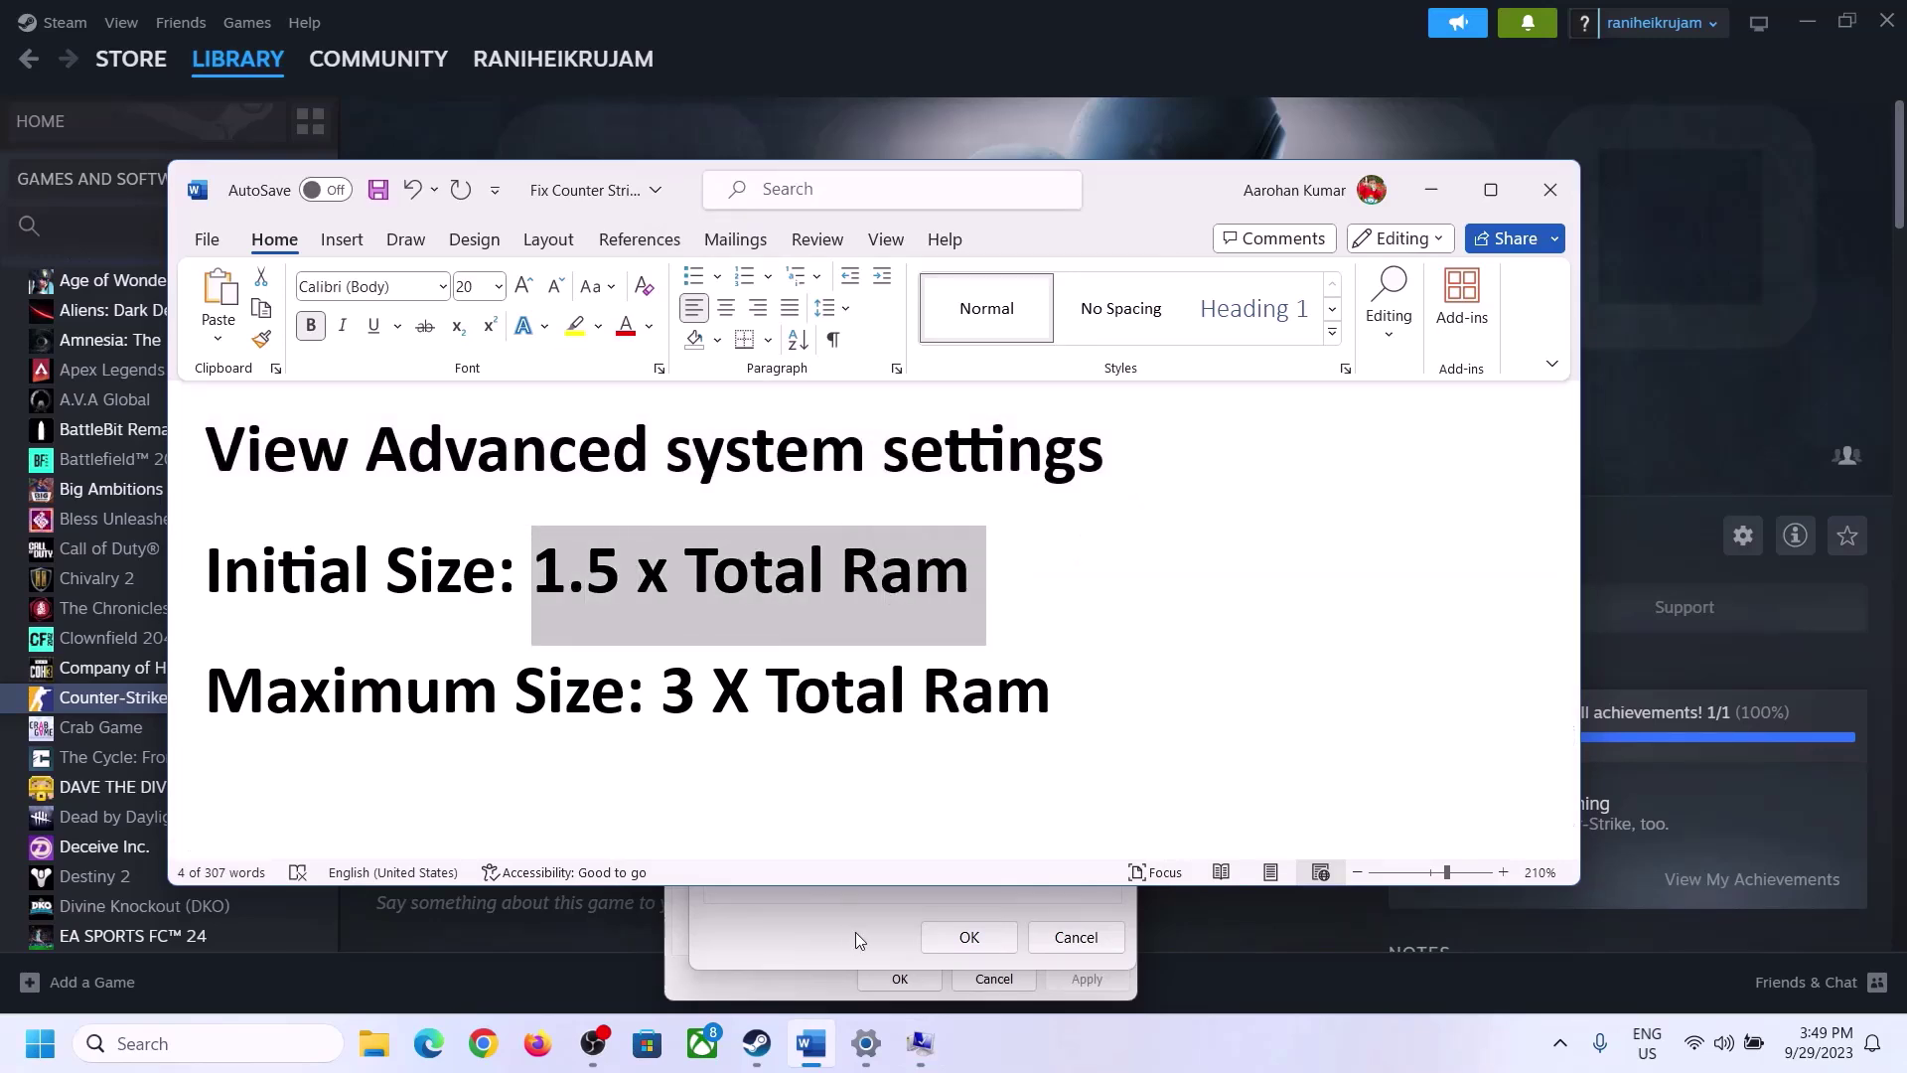
{"action": "left_click", "coordinate": [866, 1050]}
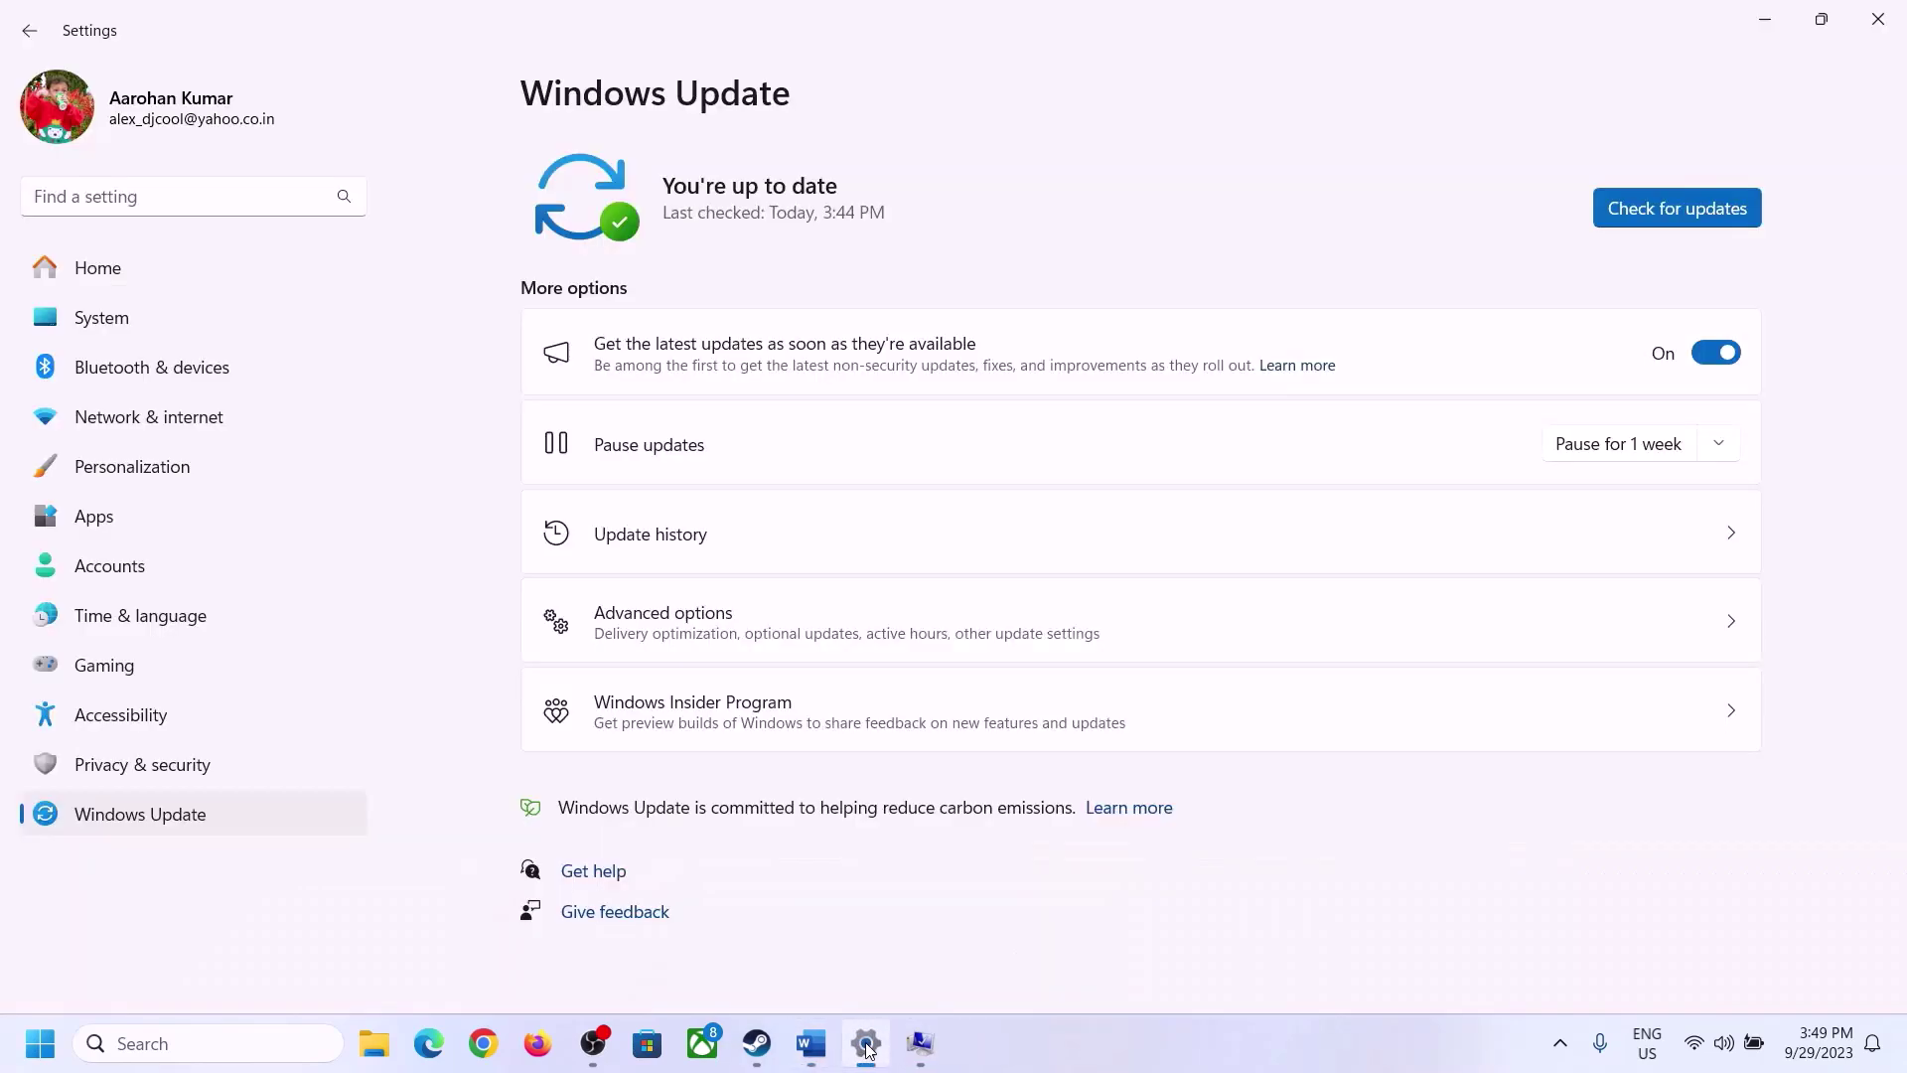
{"action": "left_click", "coordinate": [88, 331]}
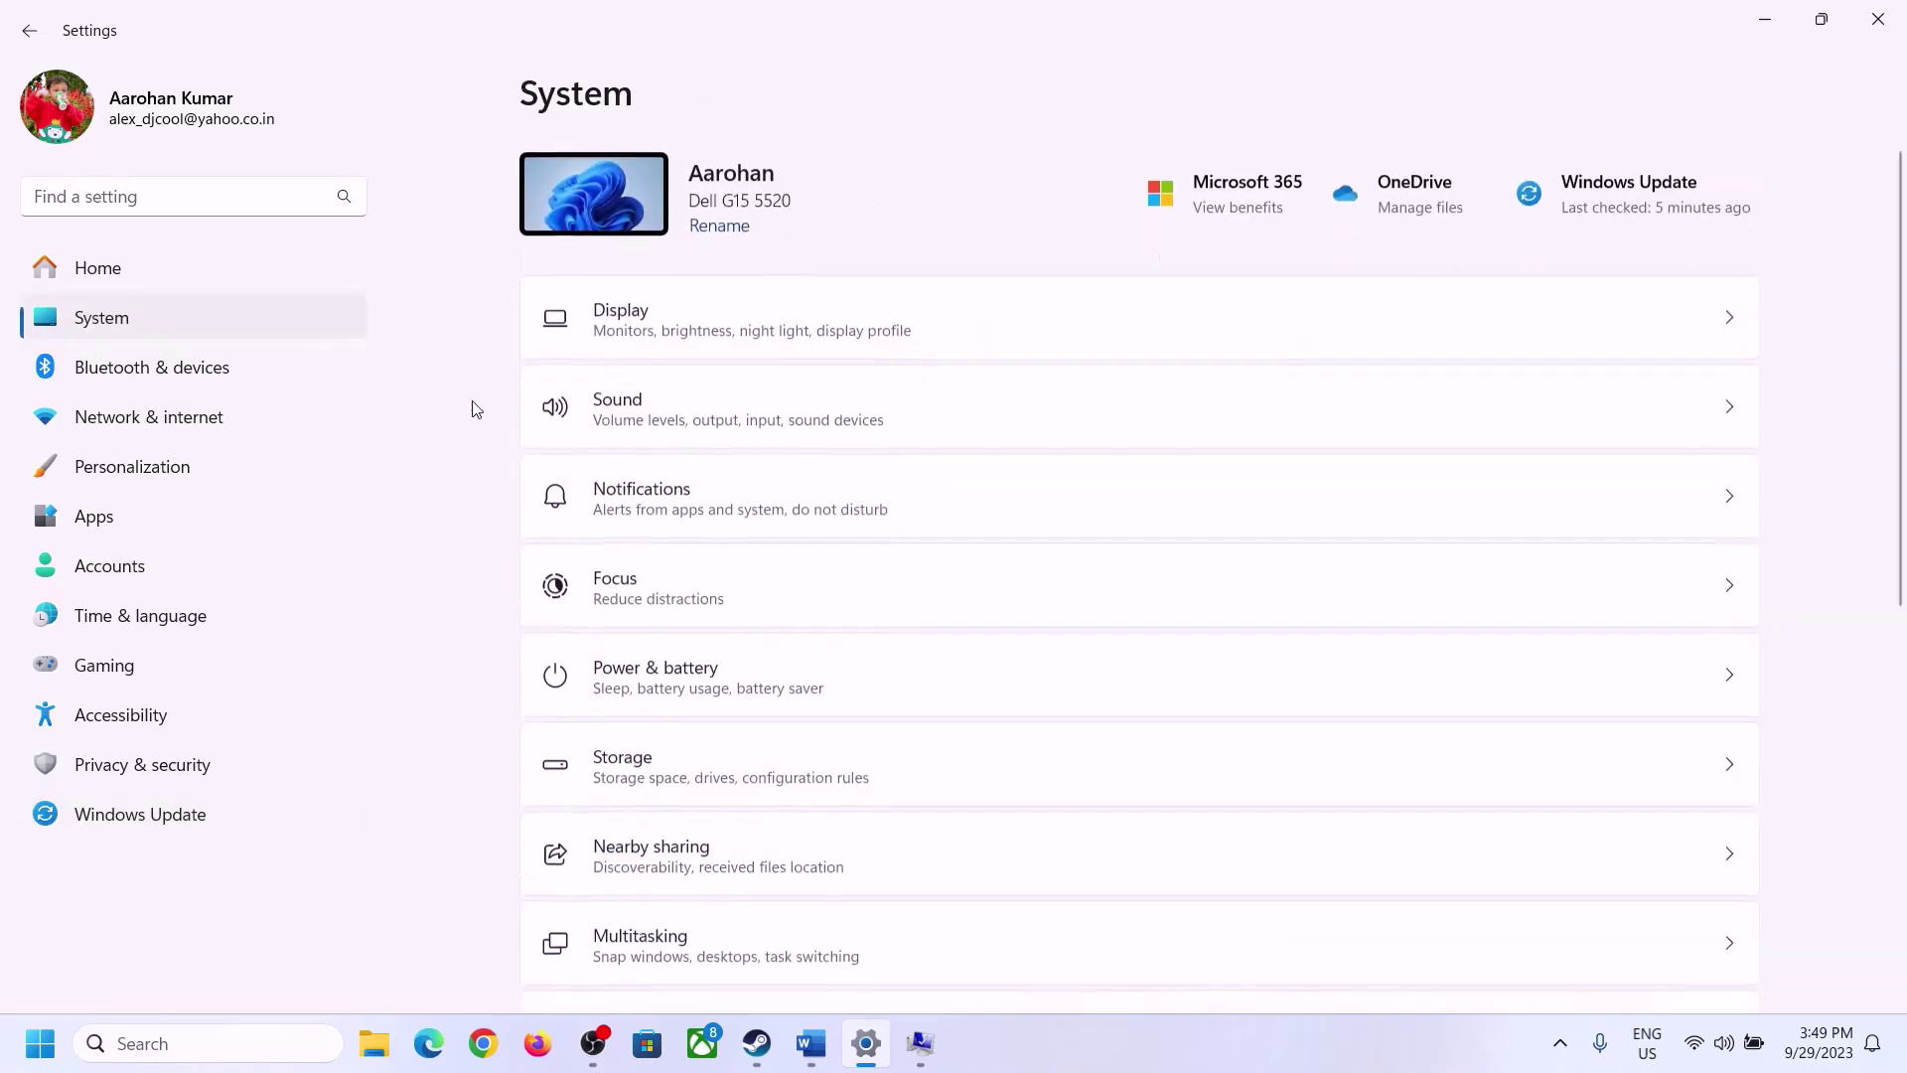
{"action": "scroll", "coordinate": [695, 695], "scroll_direction": "down", "scroll_amount": 10}
{"action": "left_click", "coordinate": [637, 931]}
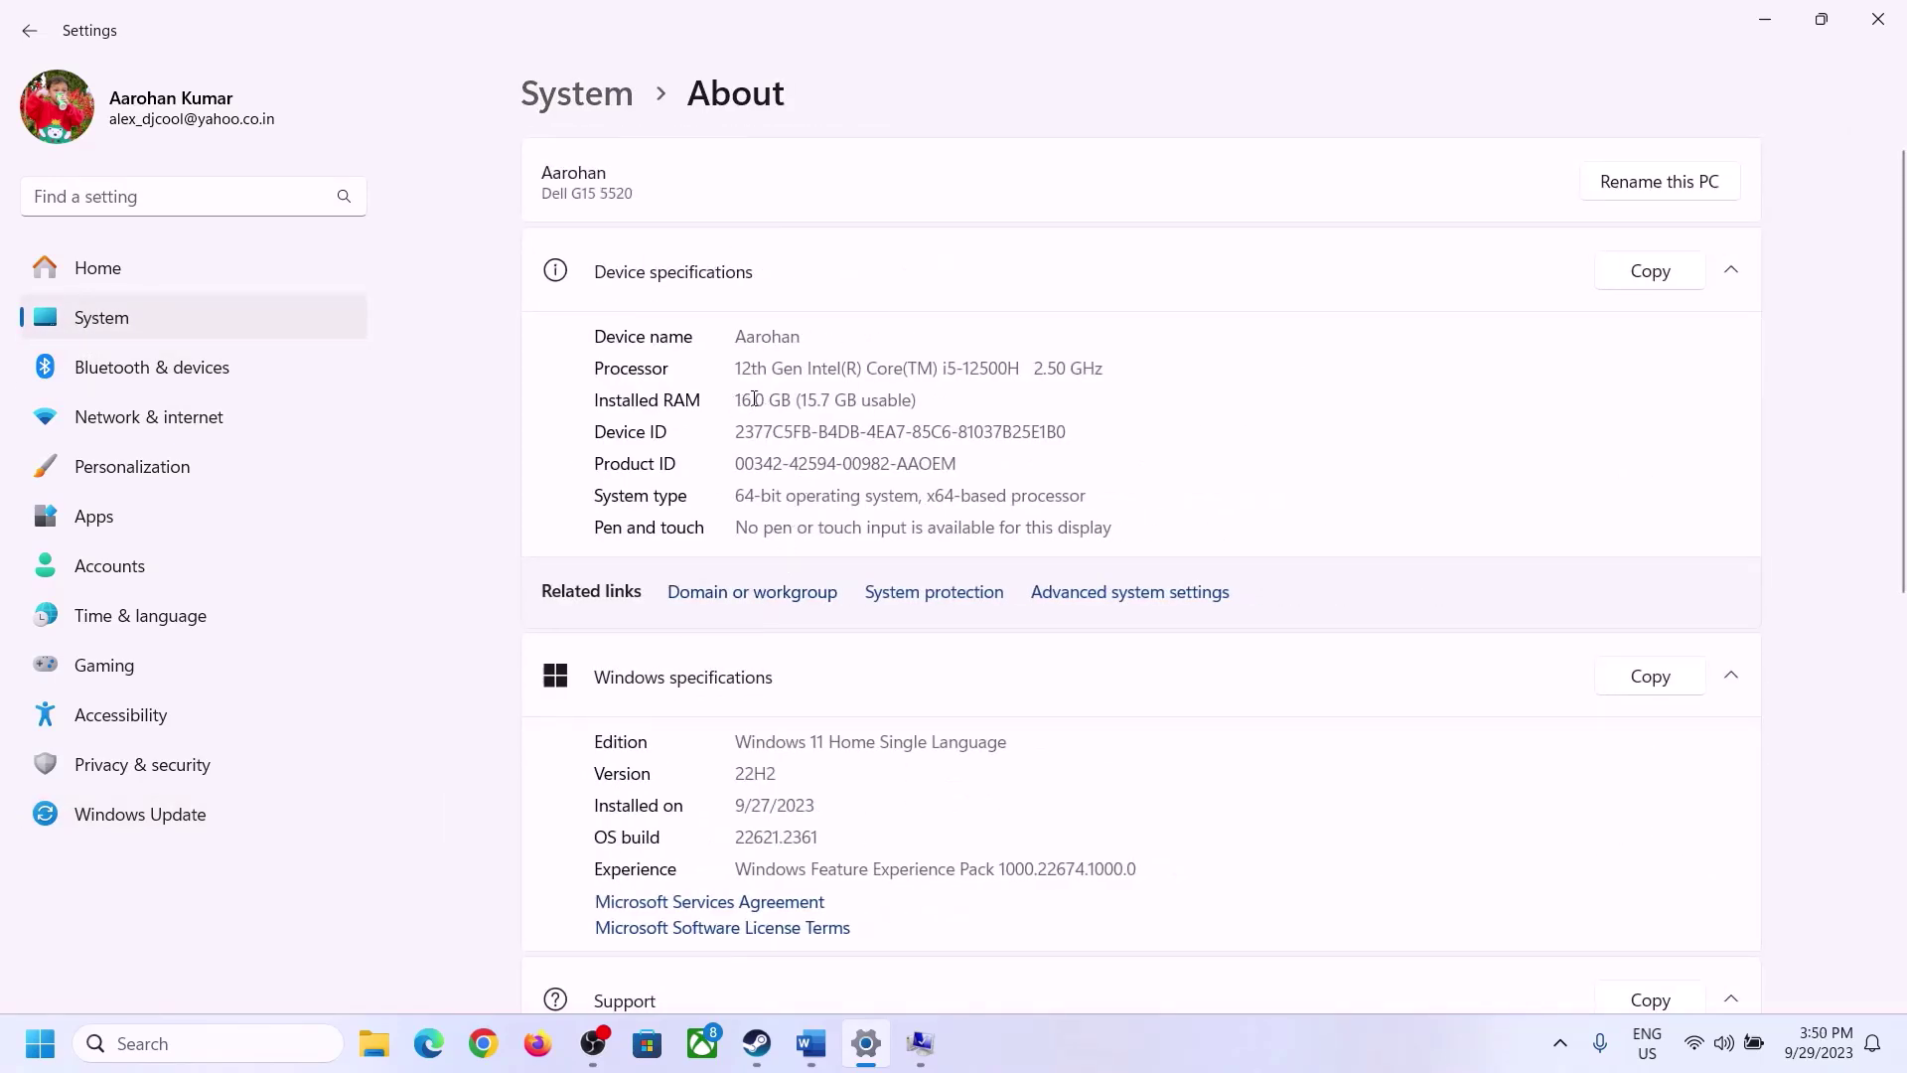
{"action": "left_click_drag", "start_coordinate": [755, 398], "coordinate": [726, 398]}
{"action": "left_click", "coordinate": [763, 401]}
{"action": "left_click_drag", "start_coordinate": [759, 398], "coordinate": [734, 389]}
Launch Calculator with the calc command, place it beside the Virtual Memory dialog, and recheck the initial size formula in Word
{"action": "left_click", "coordinate": [905, 1042]}
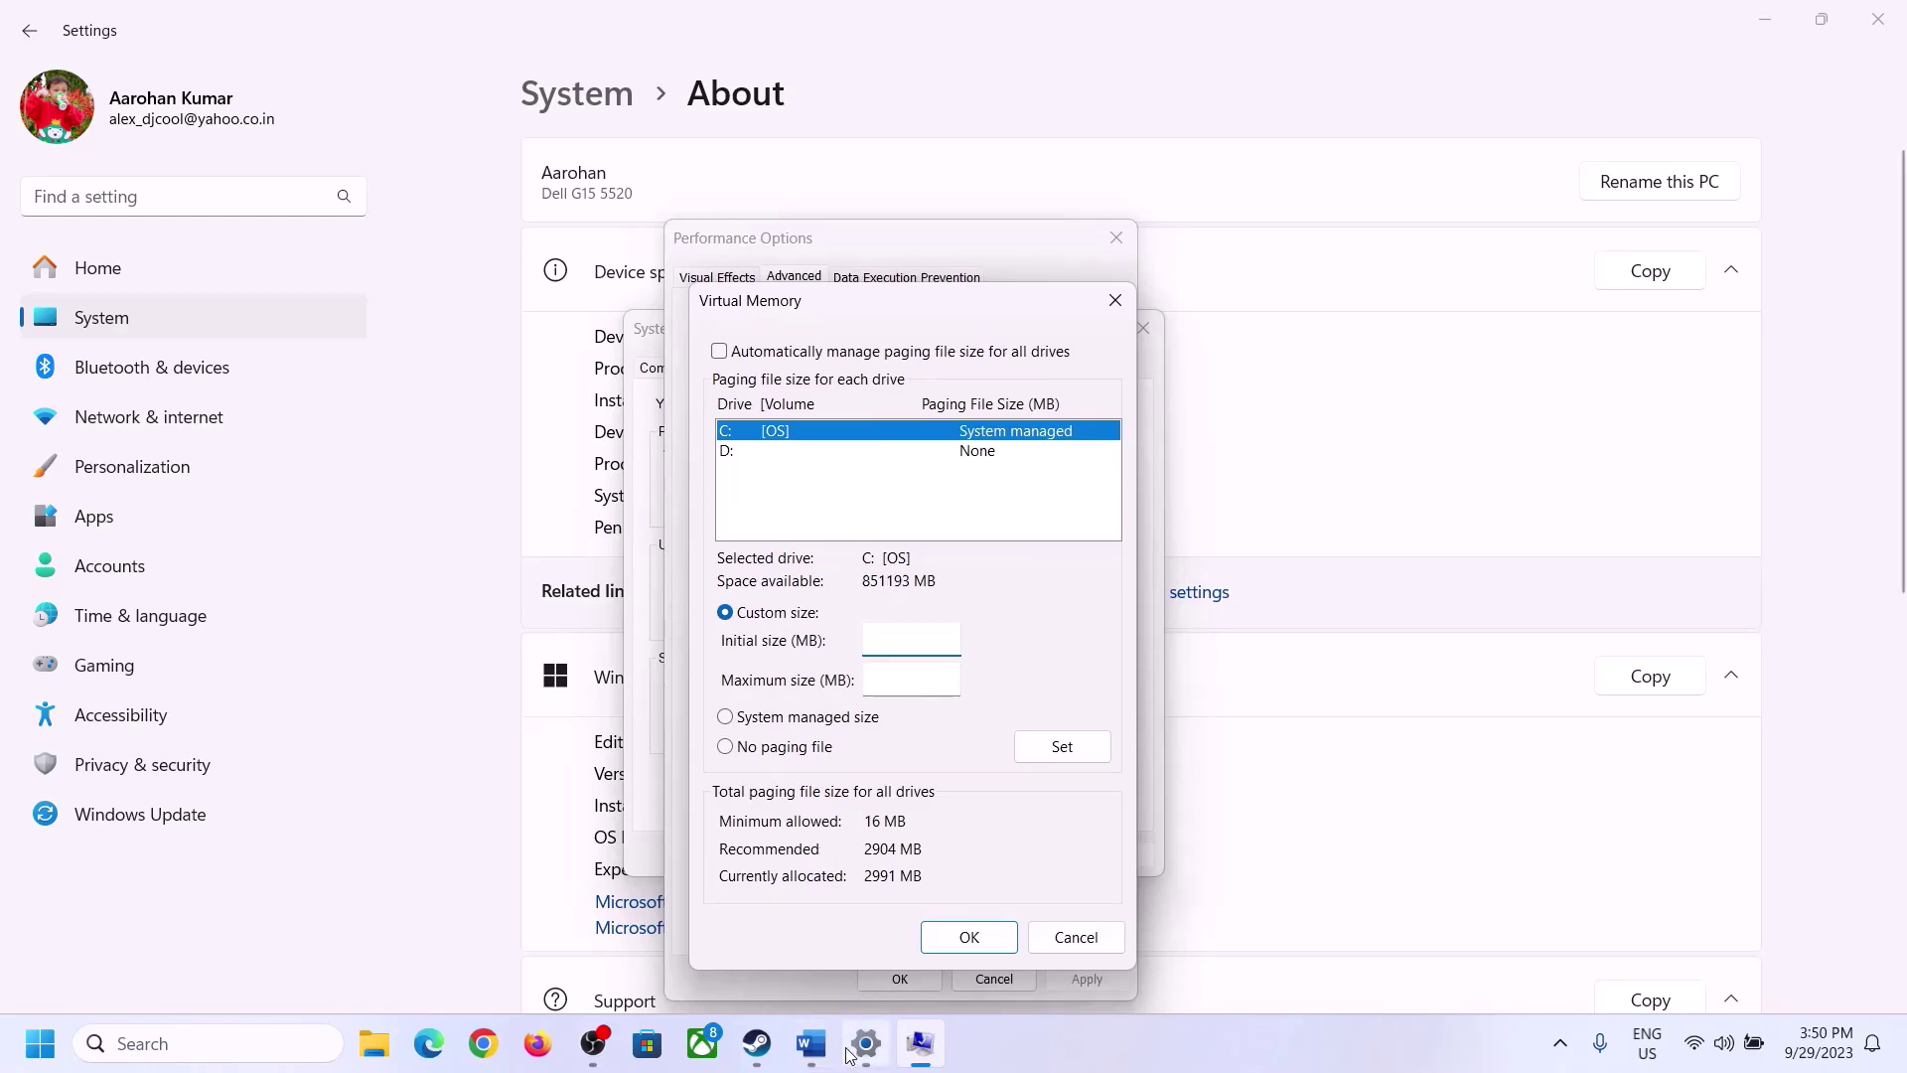
{"action": "mouse_move", "coordinate": [866, 1043]}
{"action": "mouse_move", "coordinate": [860, 919]}
{"action": "key", "text": "super+r"}
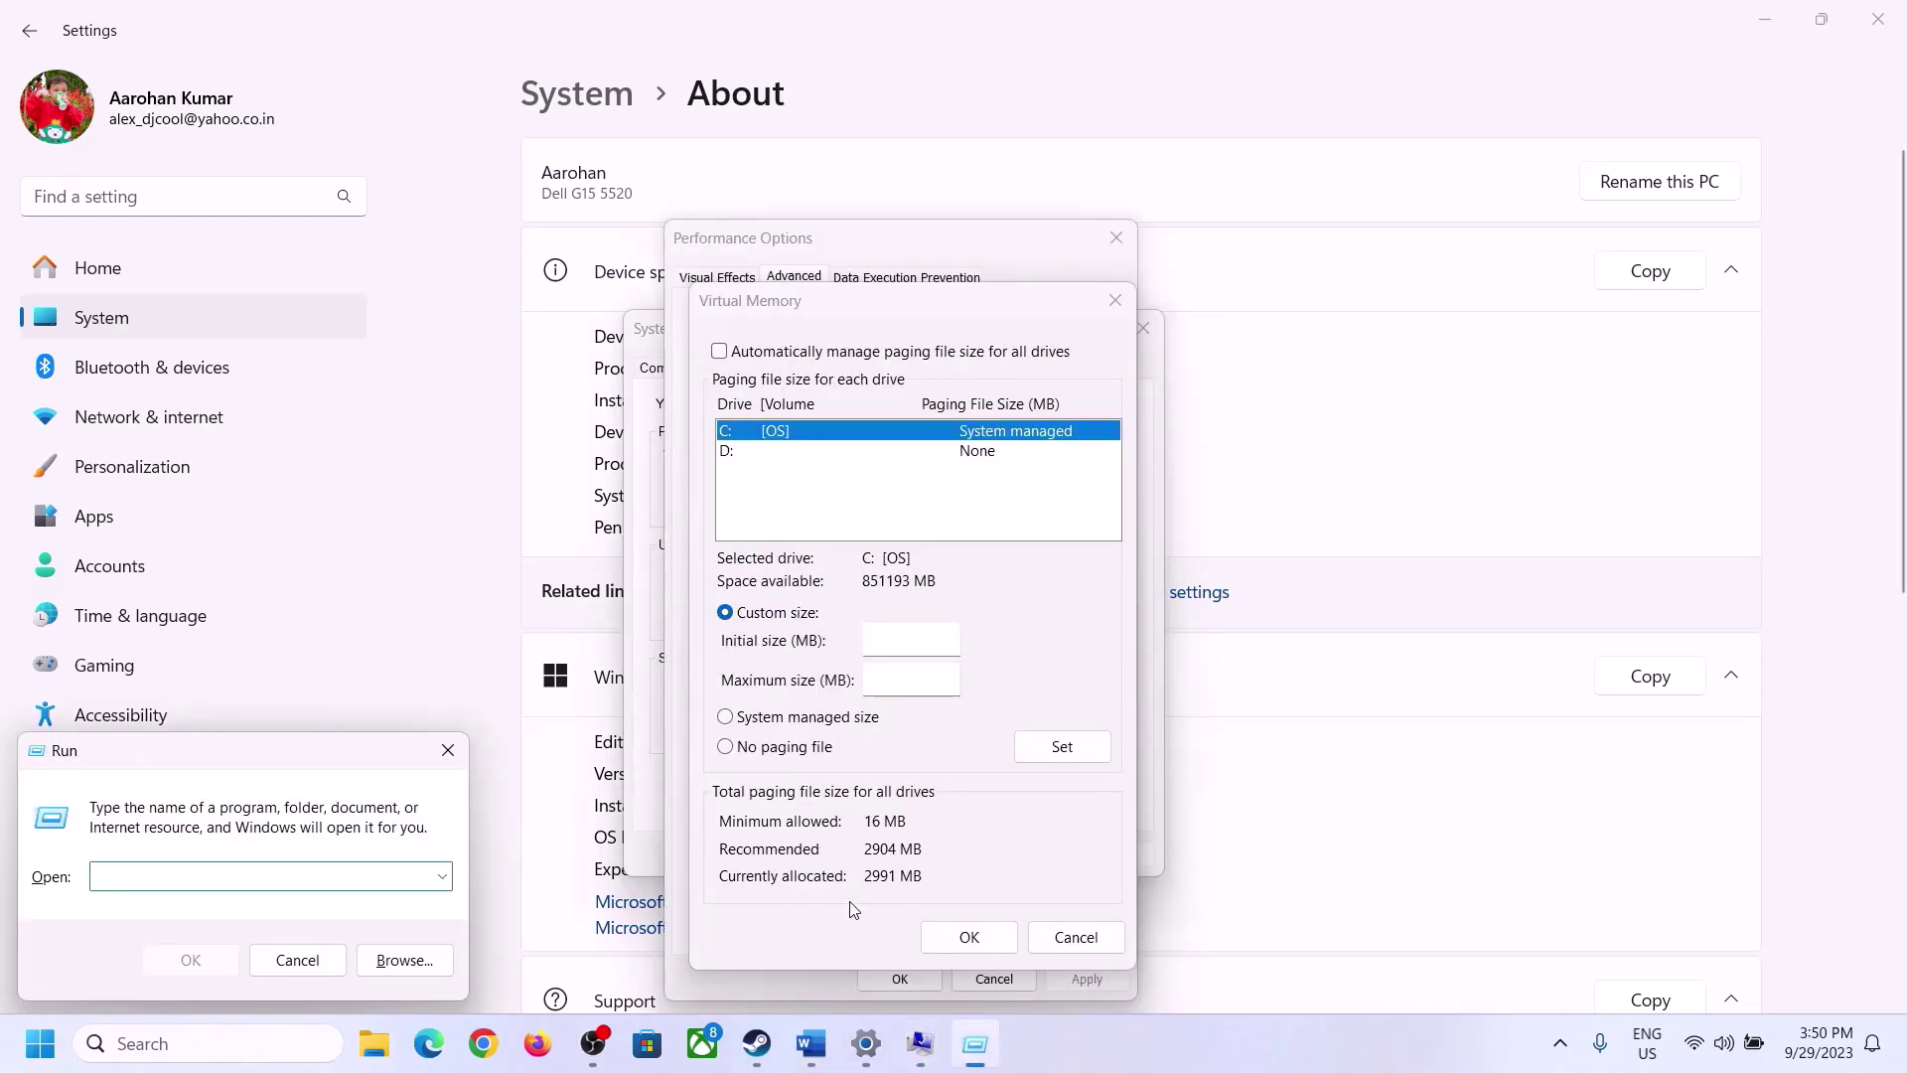
{"action": "type", "text": "calc"}
{"action": "left_click", "coordinate": [162, 966]}
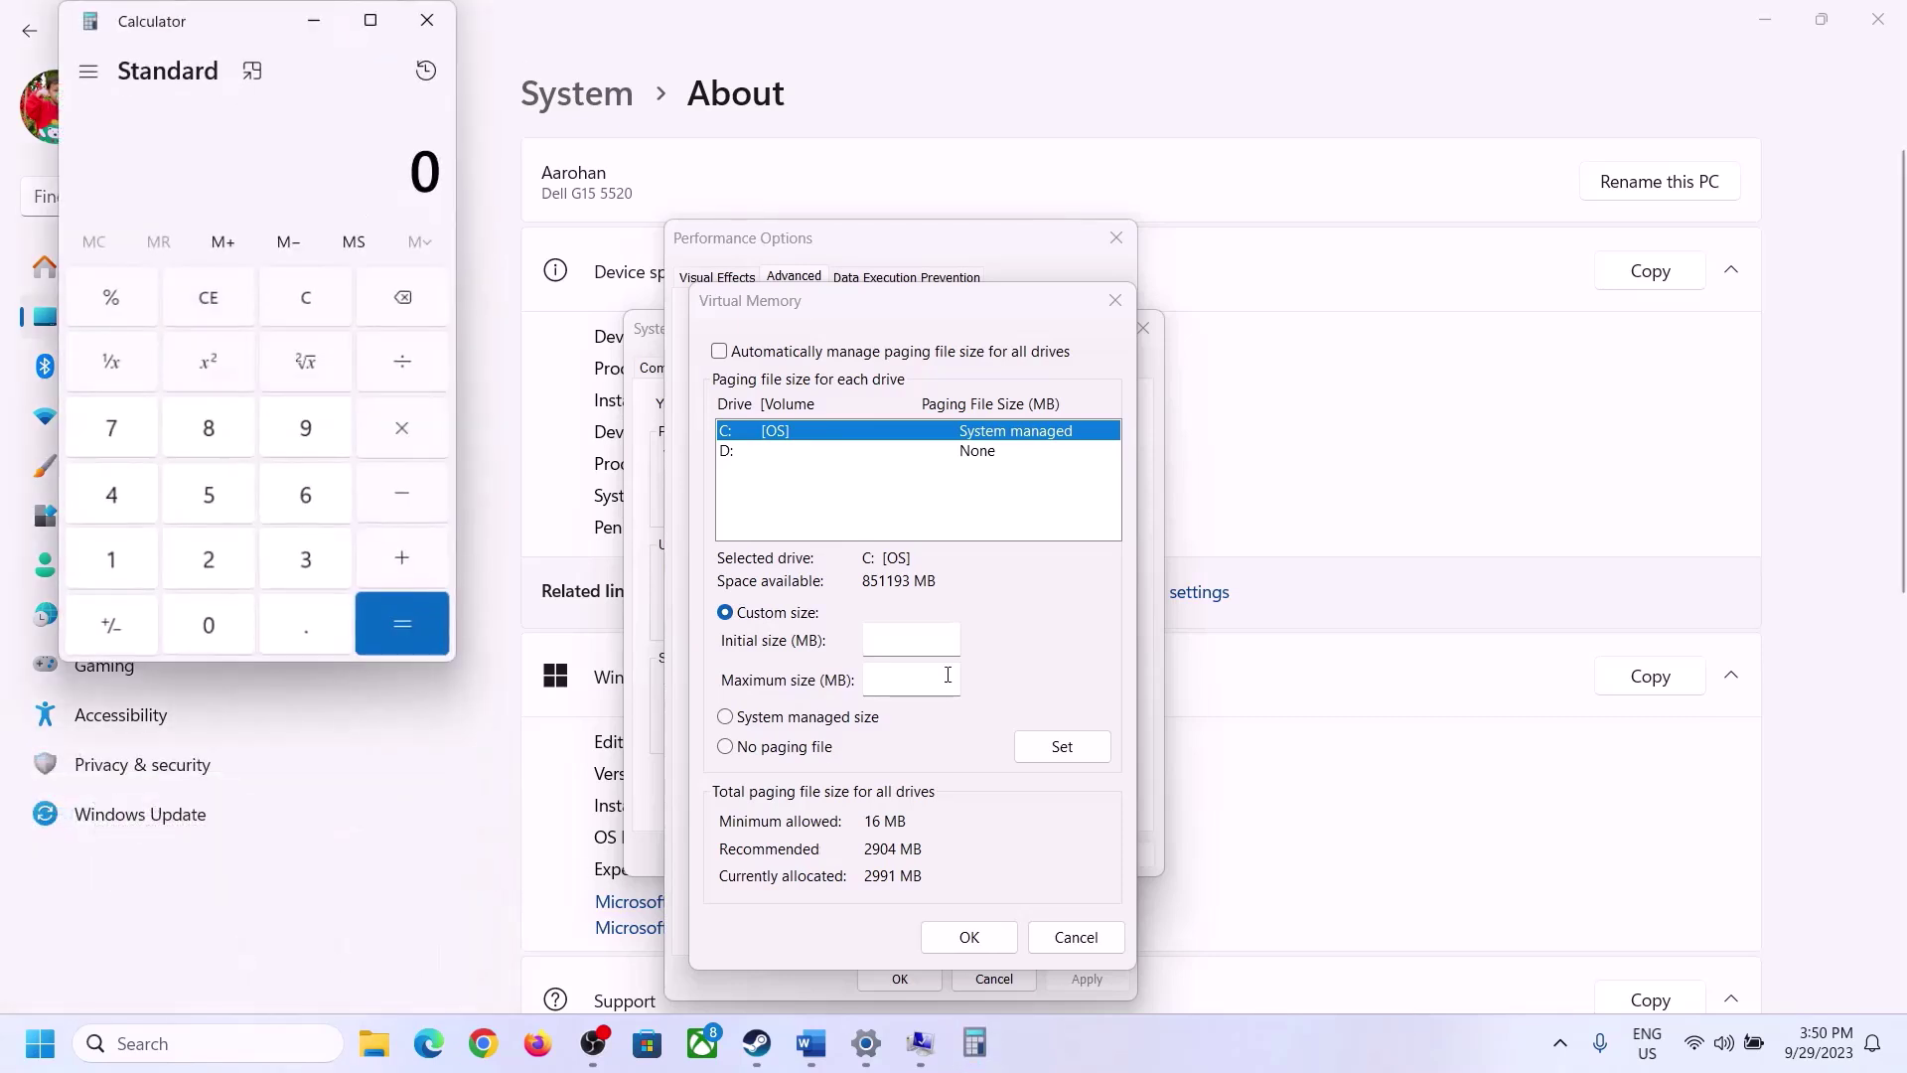
{"action": "left_click_drag", "start_coordinate": [239, 35], "coordinate": [1393, 326]}
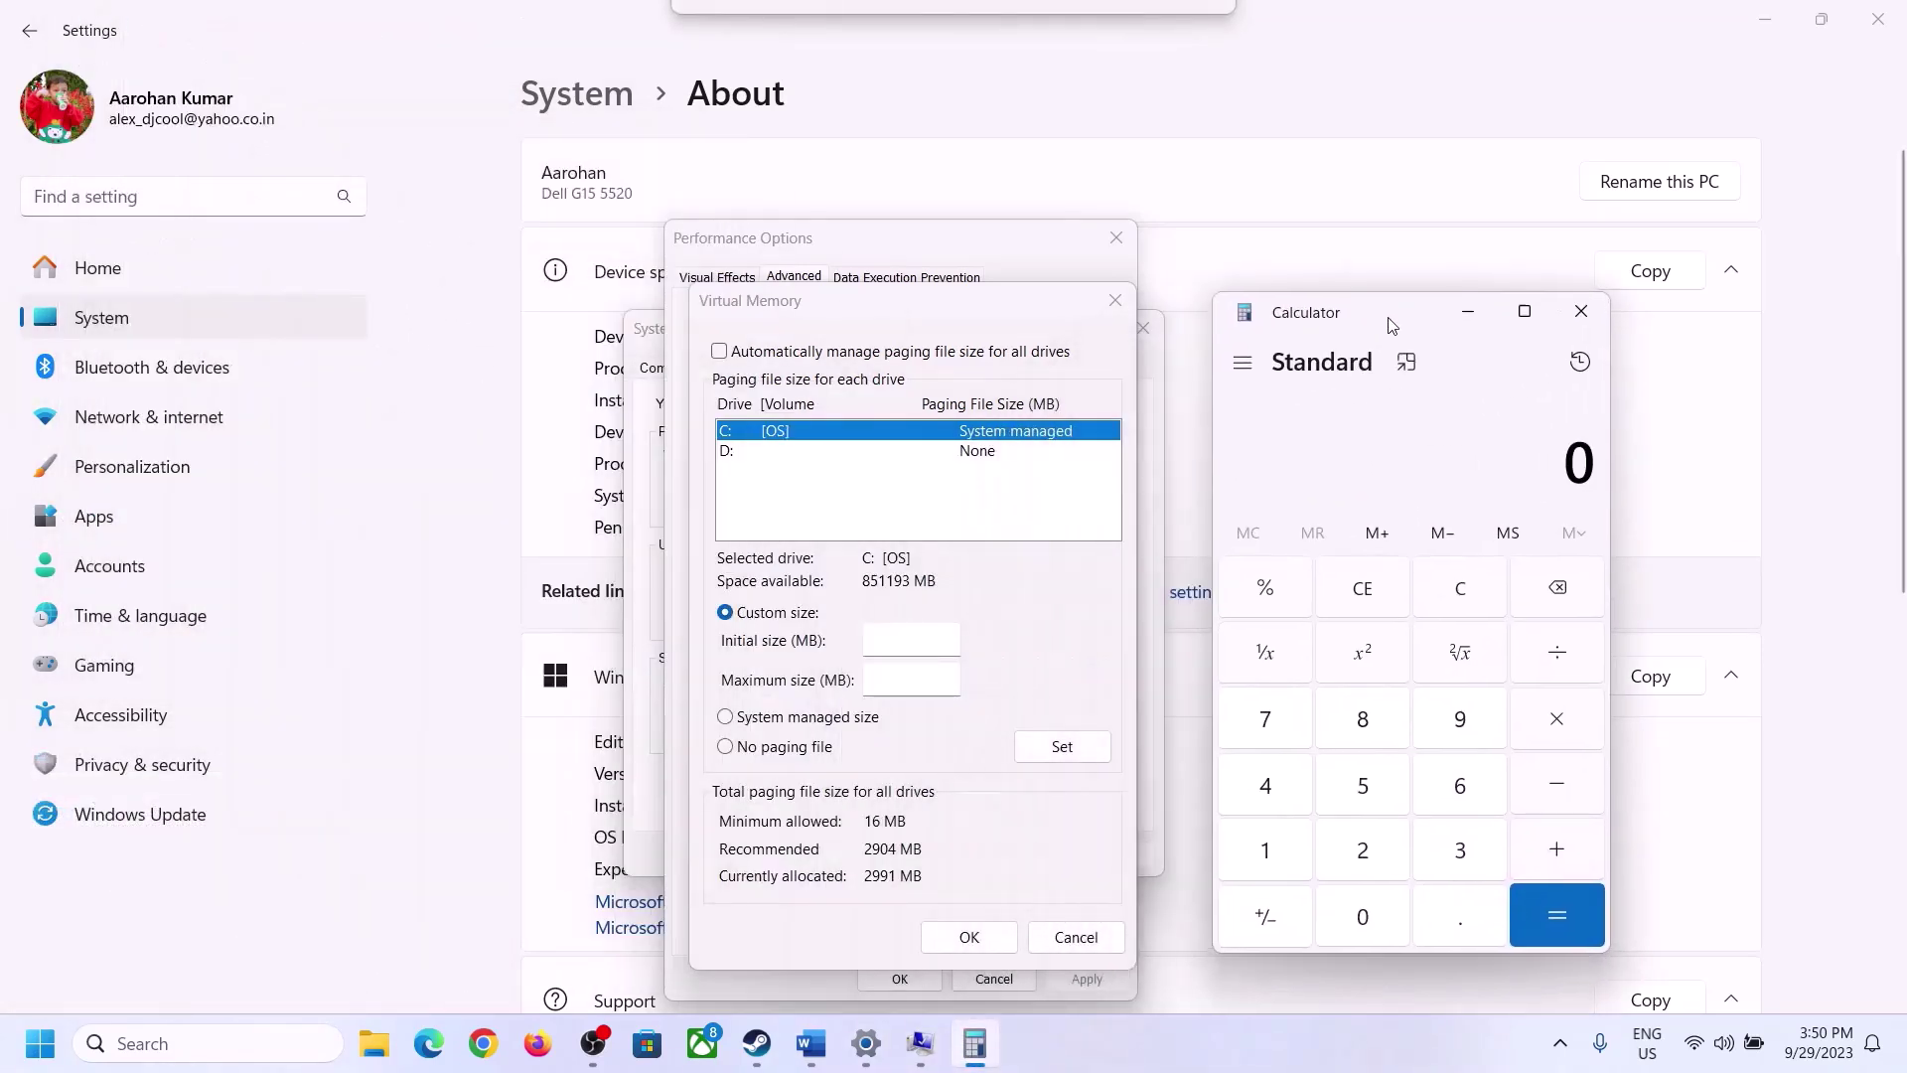
{"action": "left_click", "coordinate": [811, 1061]}
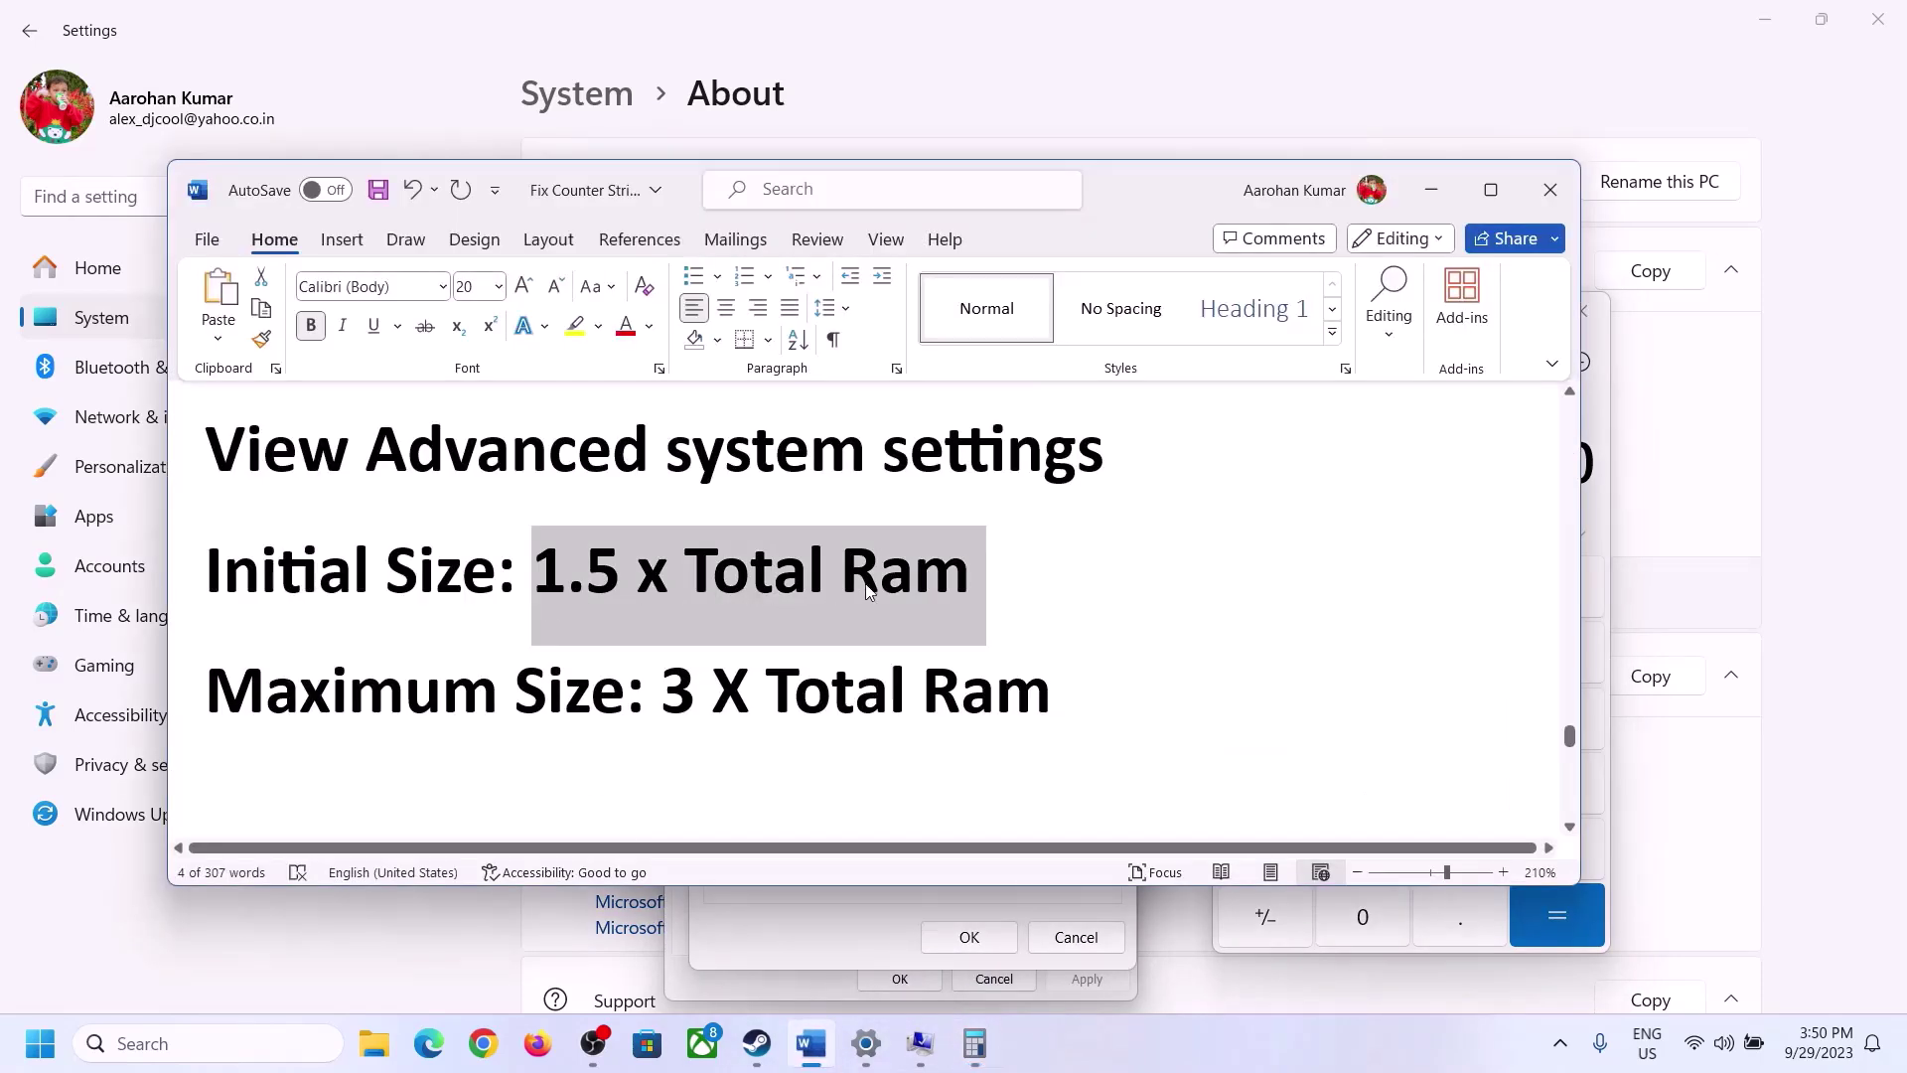
{"action": "left_click", "coordinate": [975, 1043]}
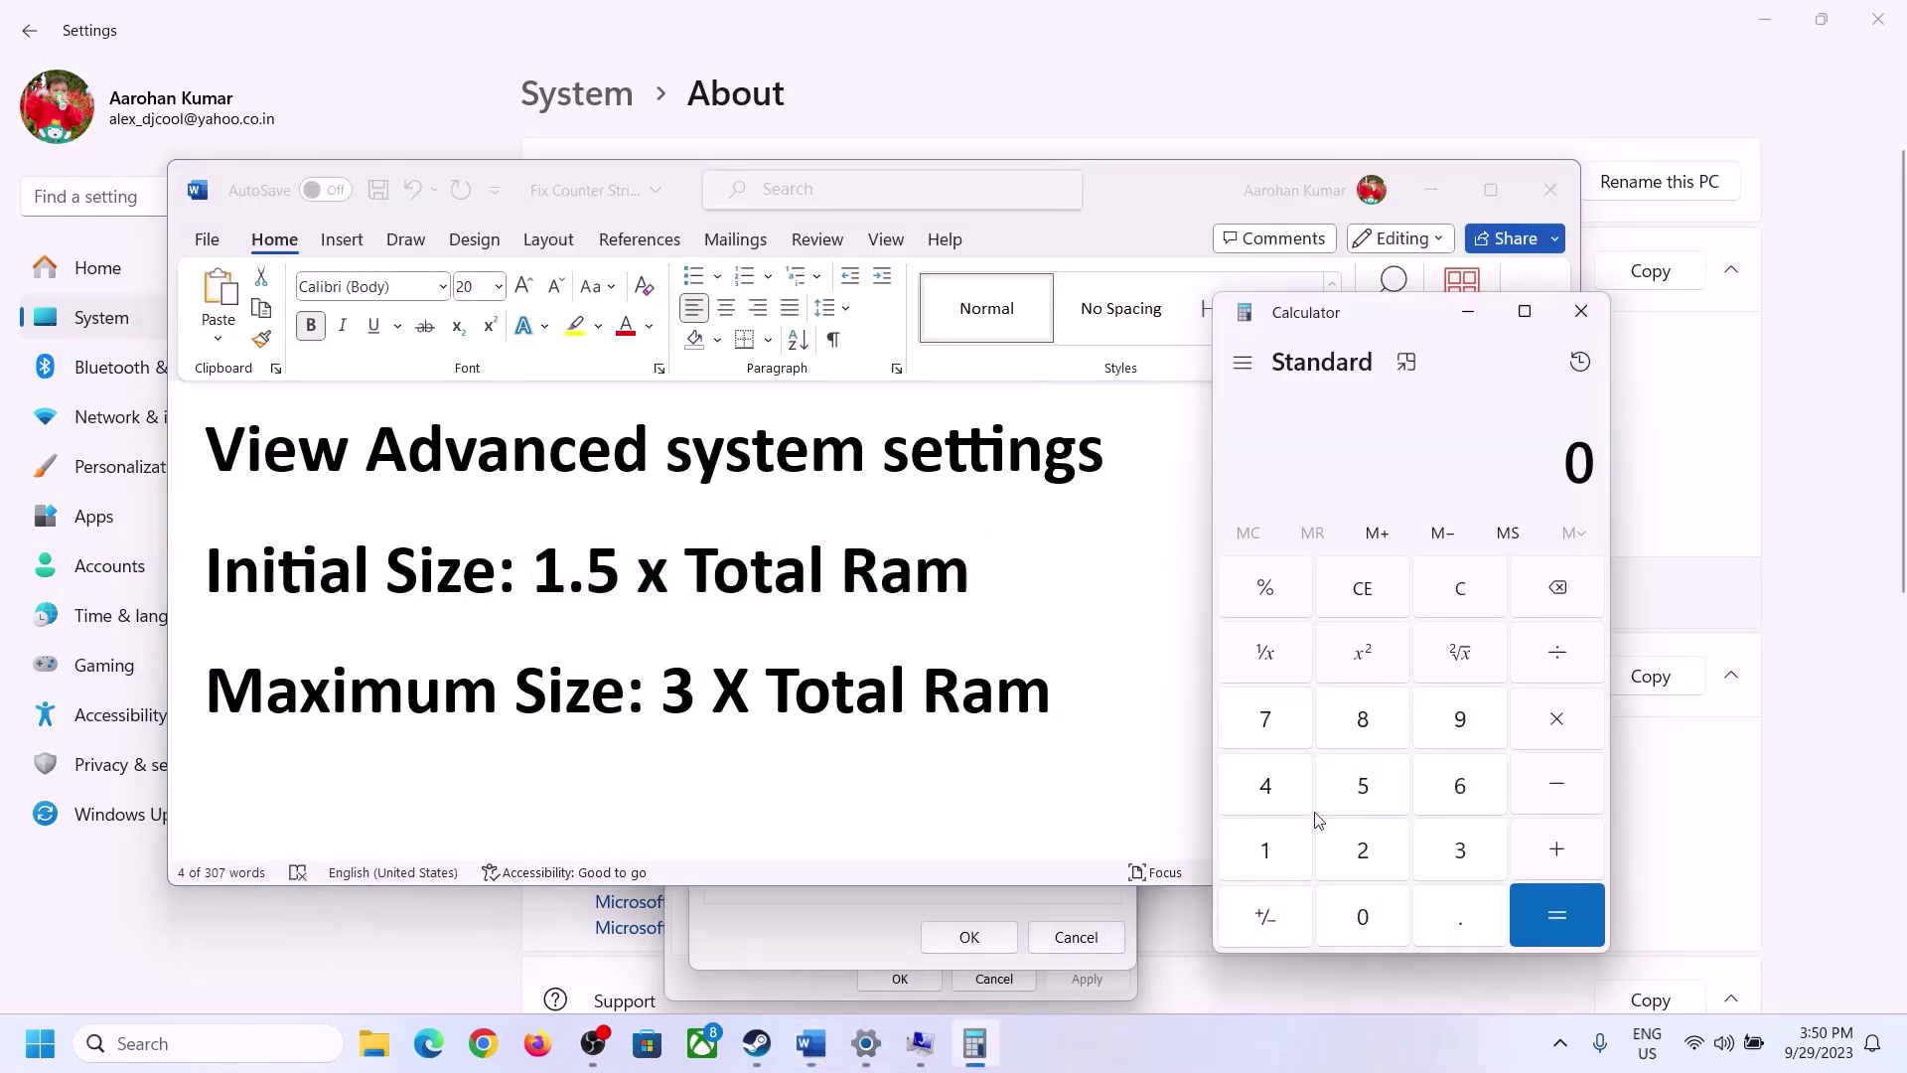
{"action": "left_click", "coordinate": [1266, 853]}
{"action": "left_click", "coordinate": [1453, 803]}
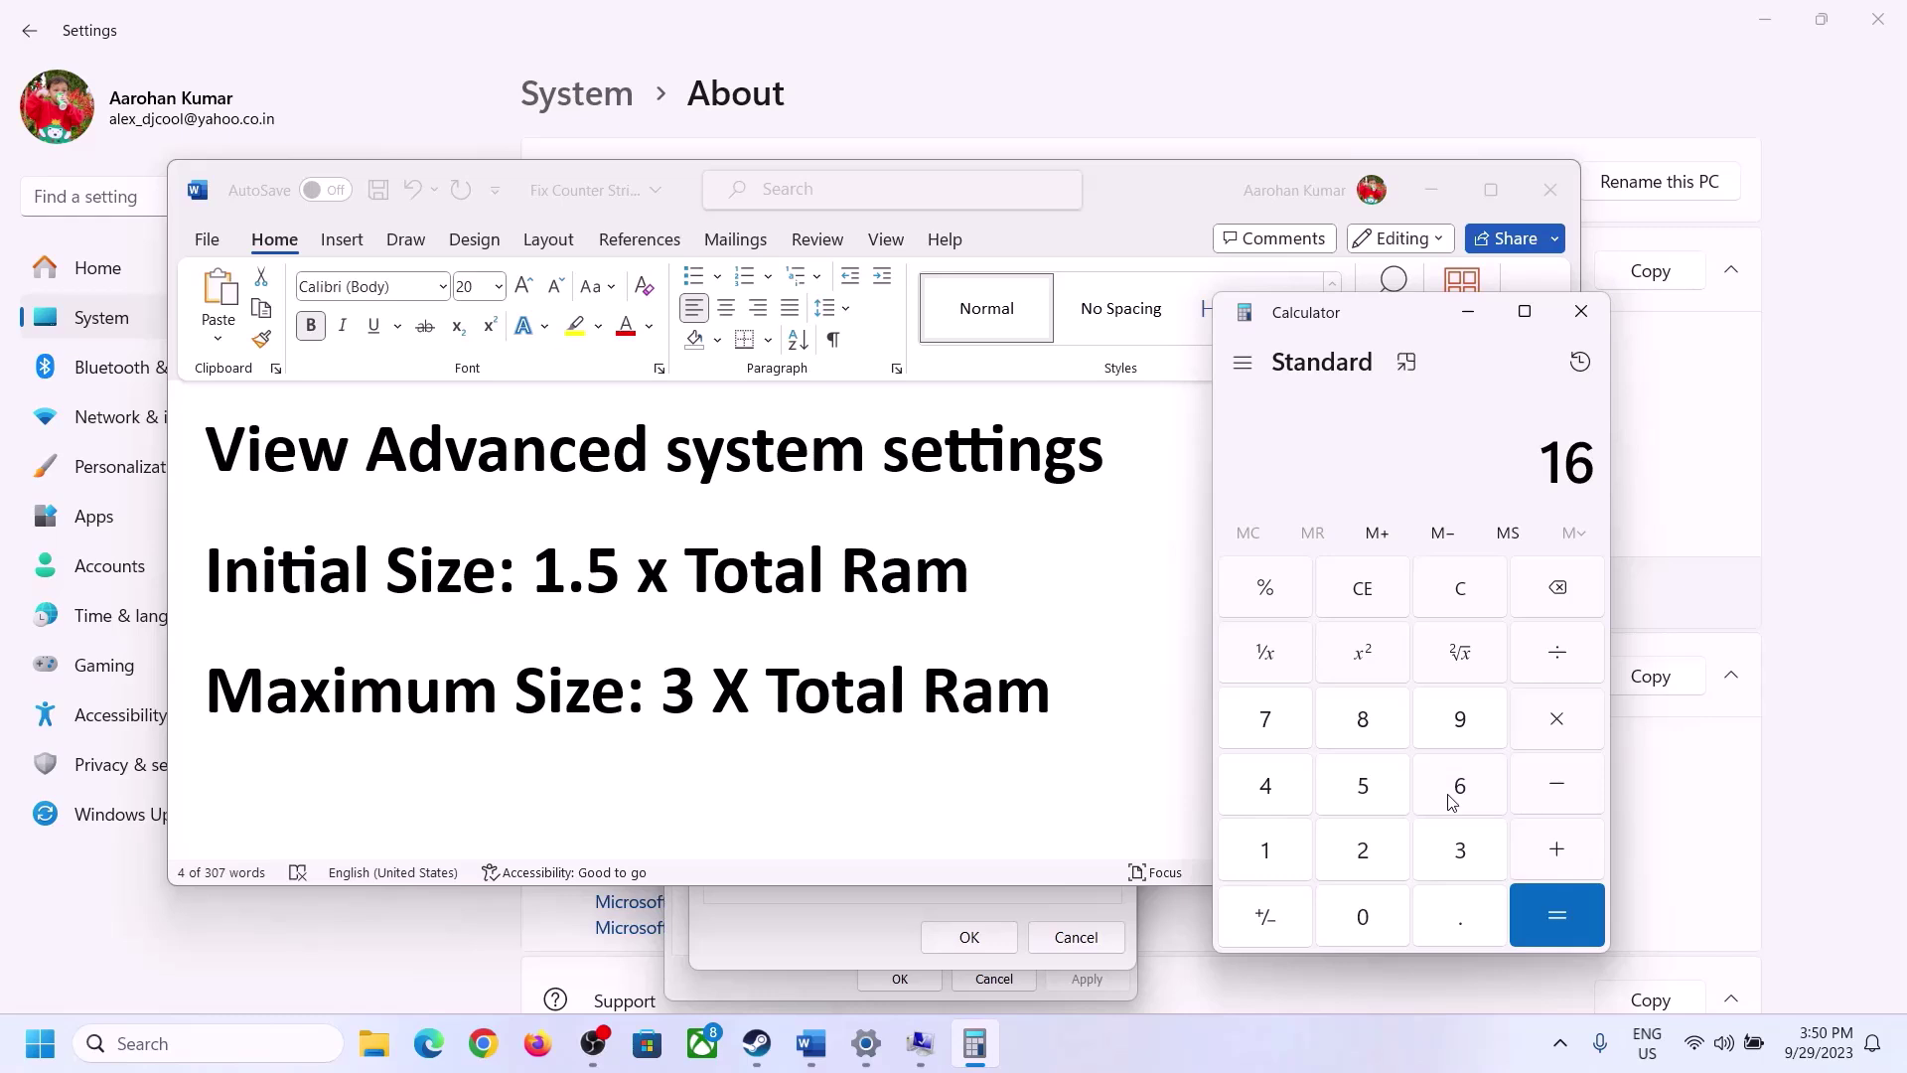
{"action": "left_click", "coordinate": [1457, 616]}
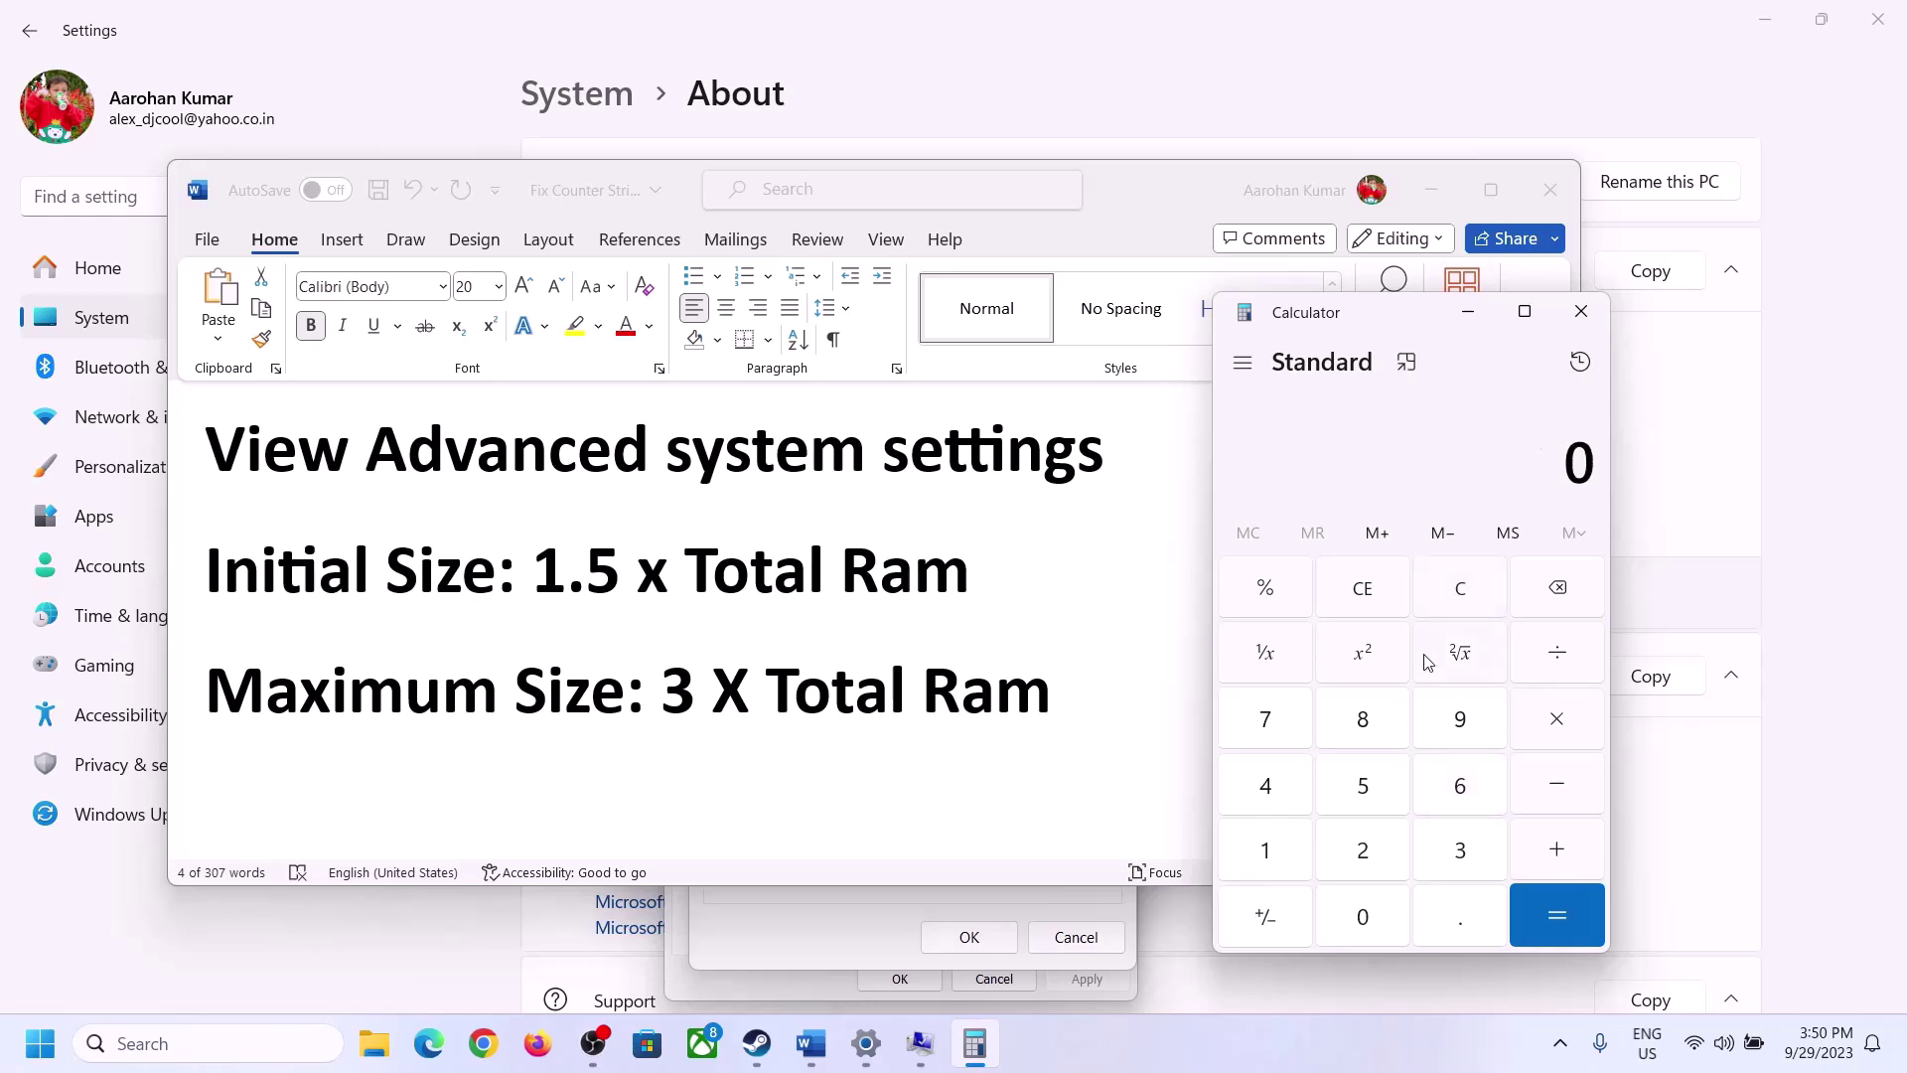
Convert the total RAM to megabytes in Calculator by multiplying 16 by 1024
{"action": "left_click", "coordinate": [1279, 852]}
{"action": "left_click", "coordinate": [1458, 786]}
{"action": "left_click", "coordinate": [1267, 860]}
{"action": "left_click", "coordinate": [1366, 919]}
{"action": "left_click", "coordinate": [1363, 852]}
{"action": "left_click", "coordinate": [1281, 801]}
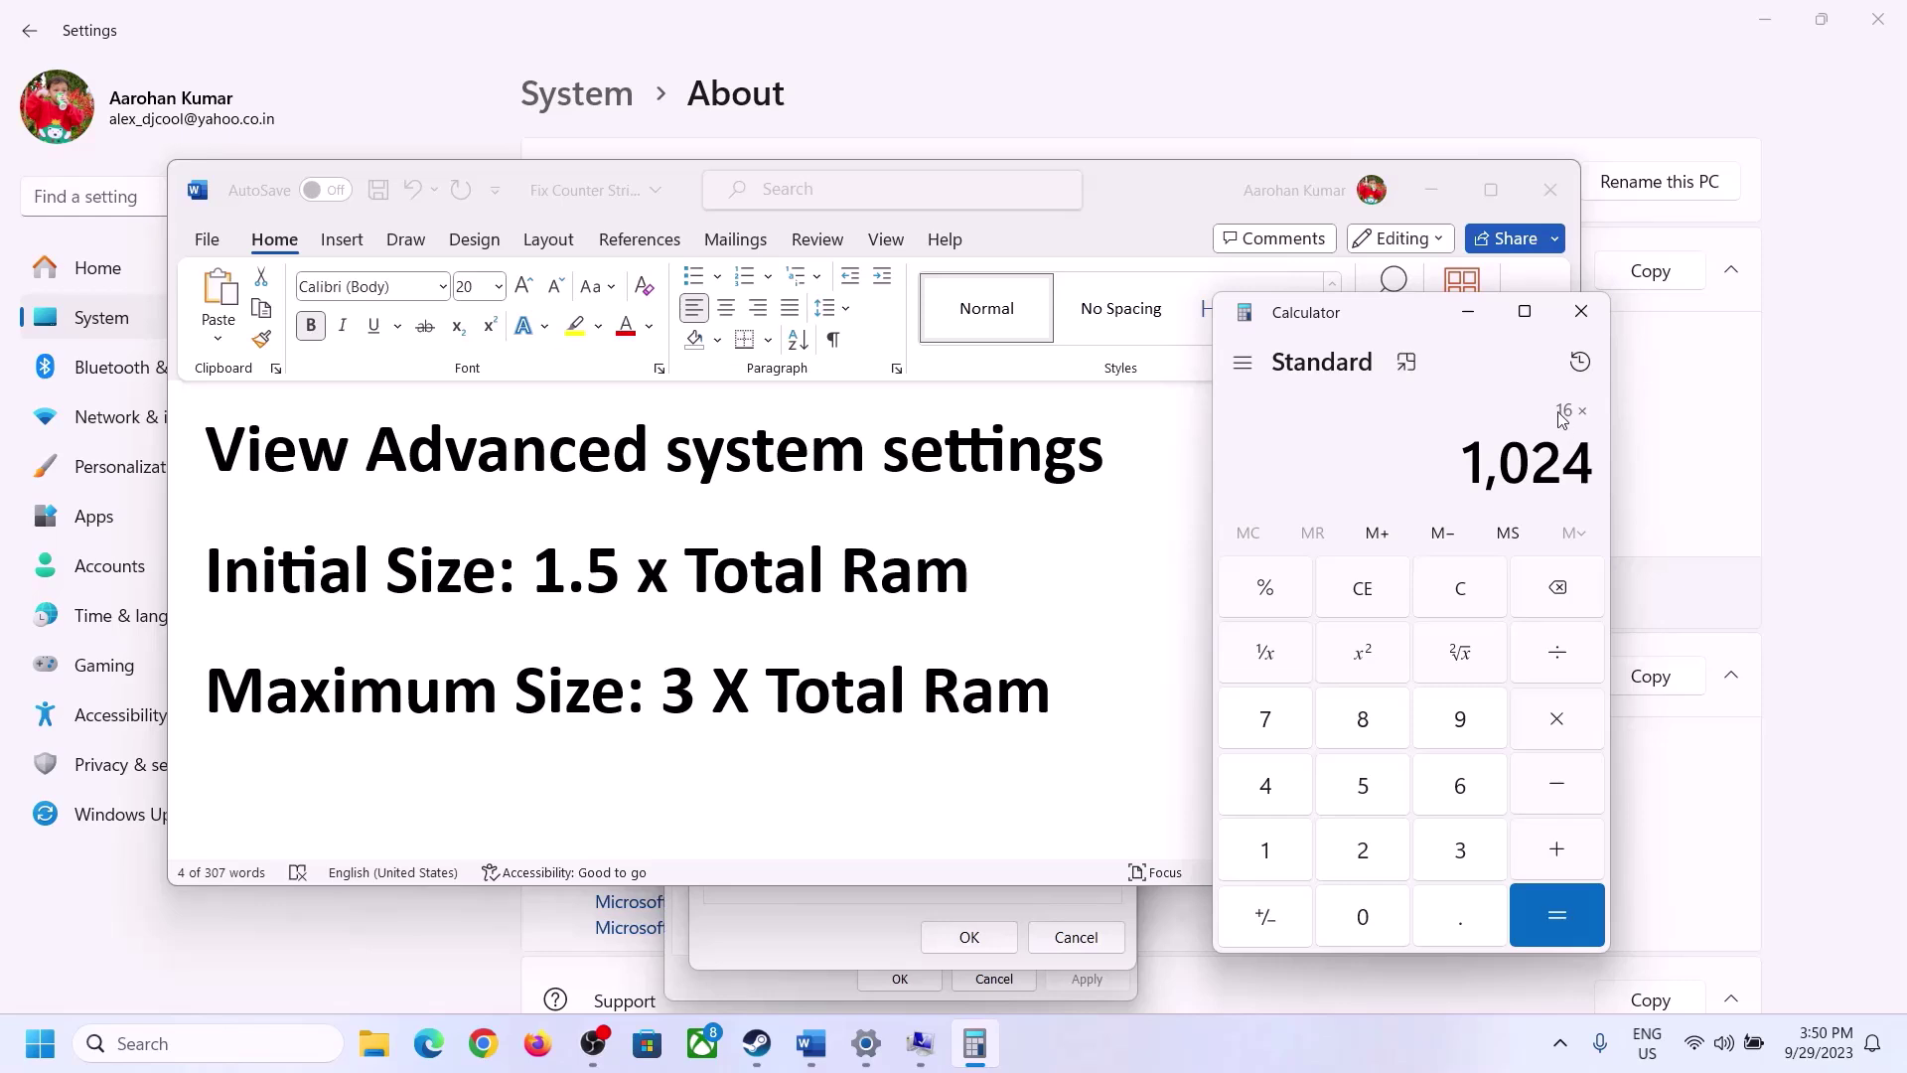
{"action": "left_click", "coordinate": [1555, 916]}
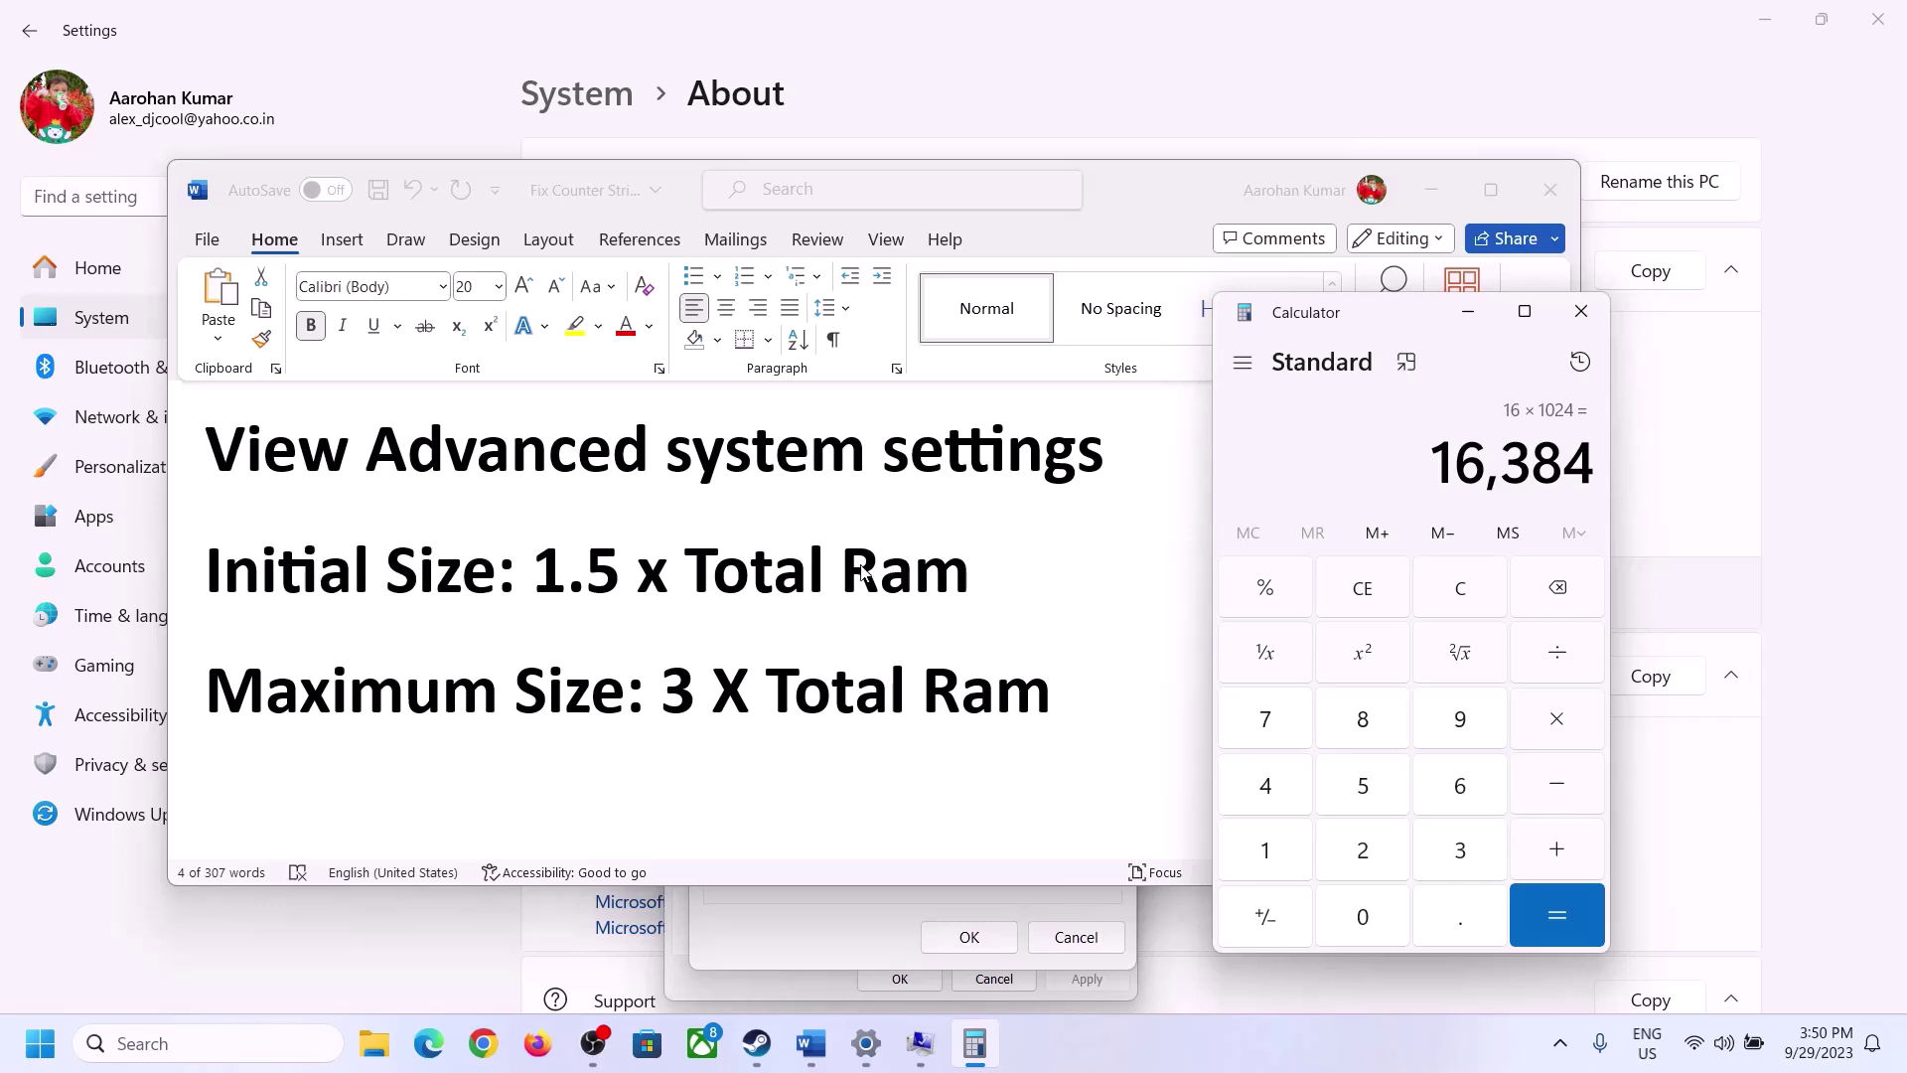
Multiply the RAM in megabytes by 1.5 to calculate the initial paging file size
{"action": "left_click", "coordinate": [1559, 727]}
{"action": "left_click", "coordinate": [1291, 856]}
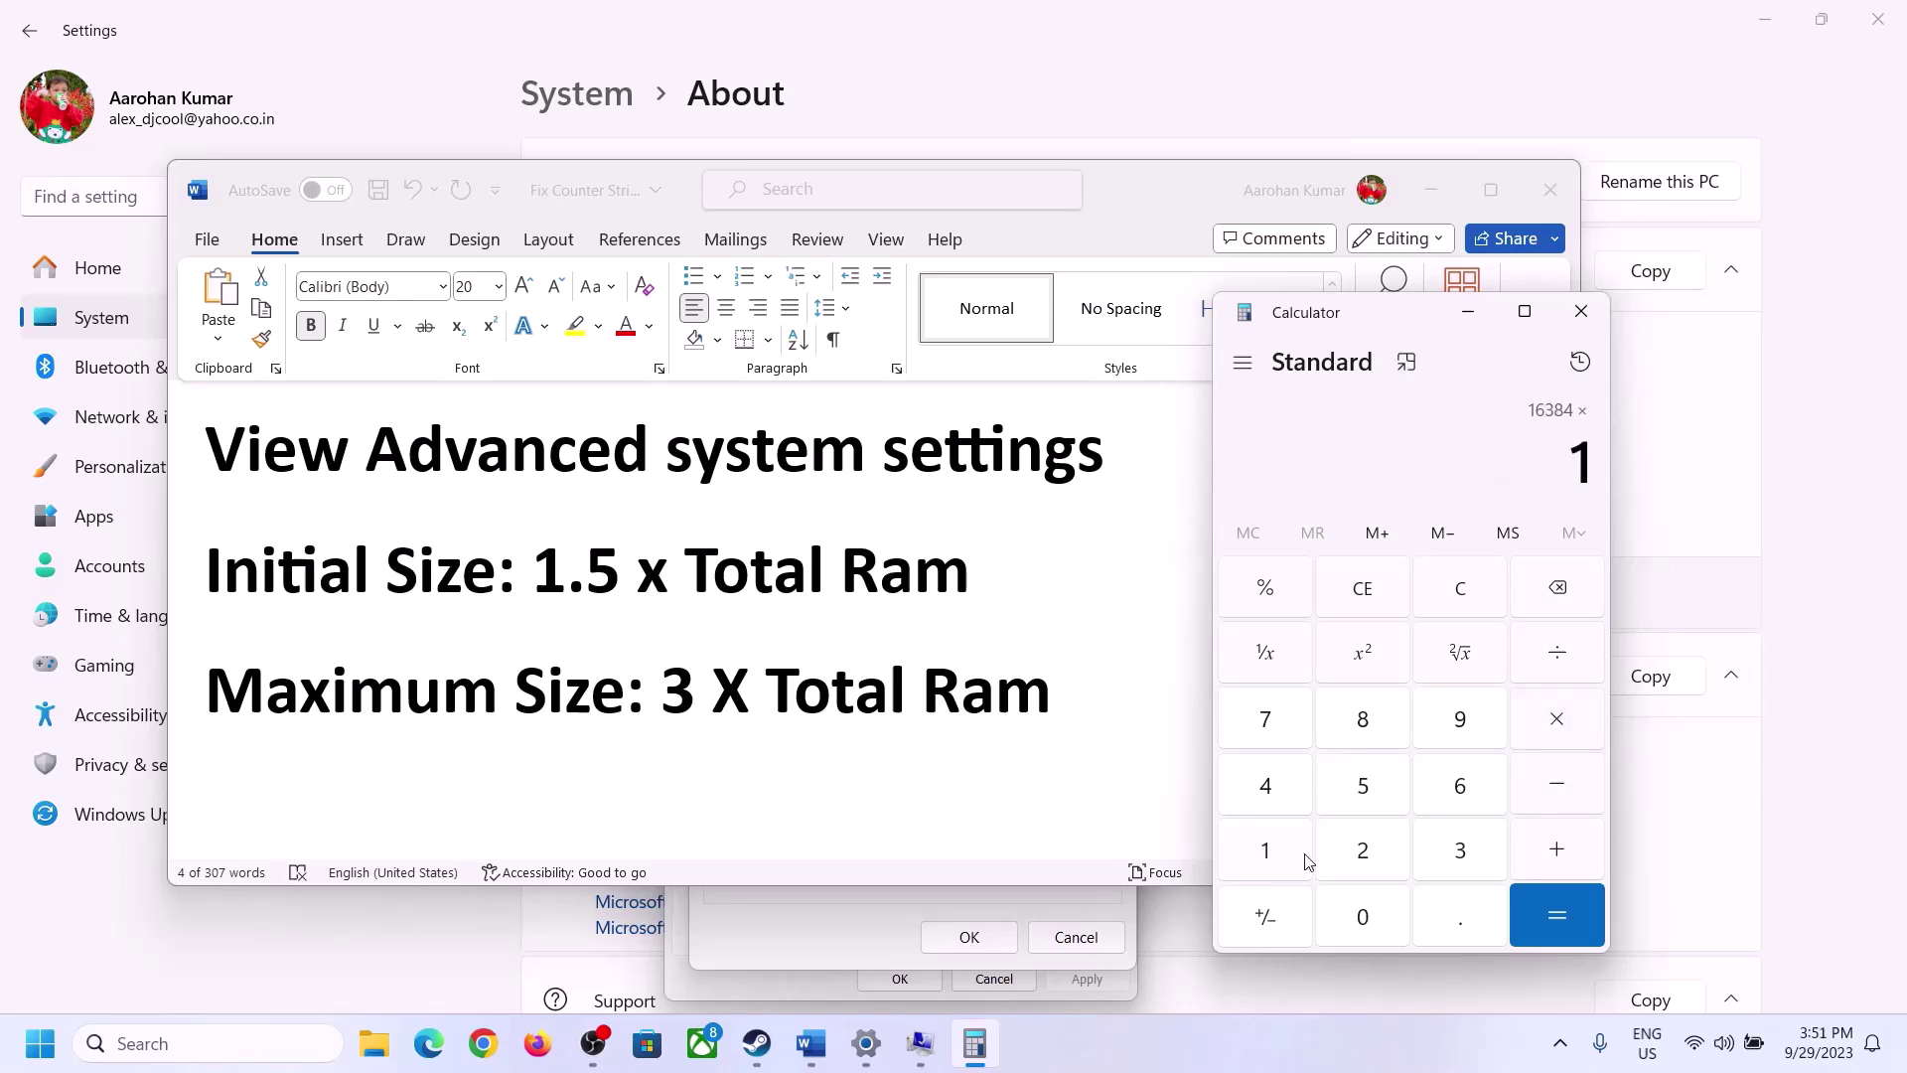
{"action": "left_click", "coordinate": [1452, 936]}
{"action": "left_click", "coordinate": [1362, 786]}
{"action": "left_click", "coordinate": [1552, 908]}
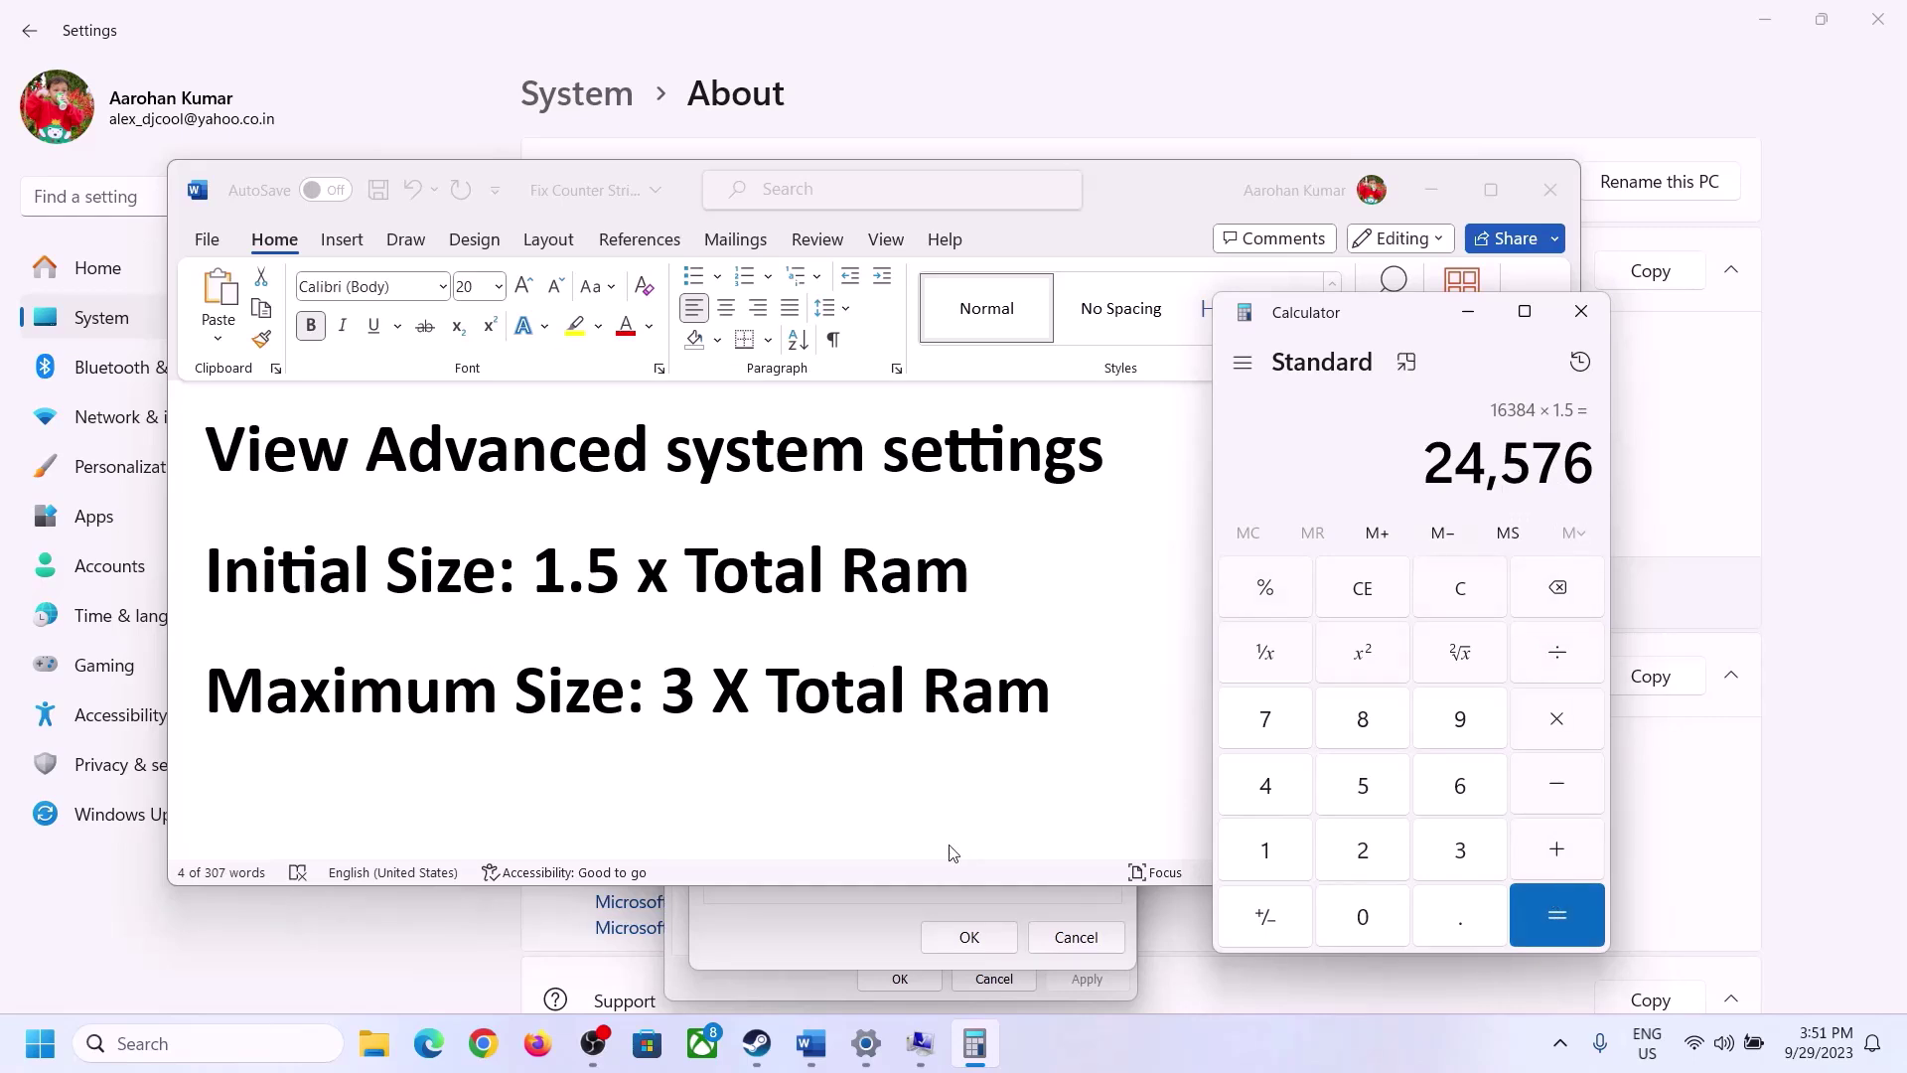
Set the custom initial size to 24576 MB in the Virtual Memory dialog and move on to the maximum size field
{"action": "left_click", "coordinate": [840, 926]}
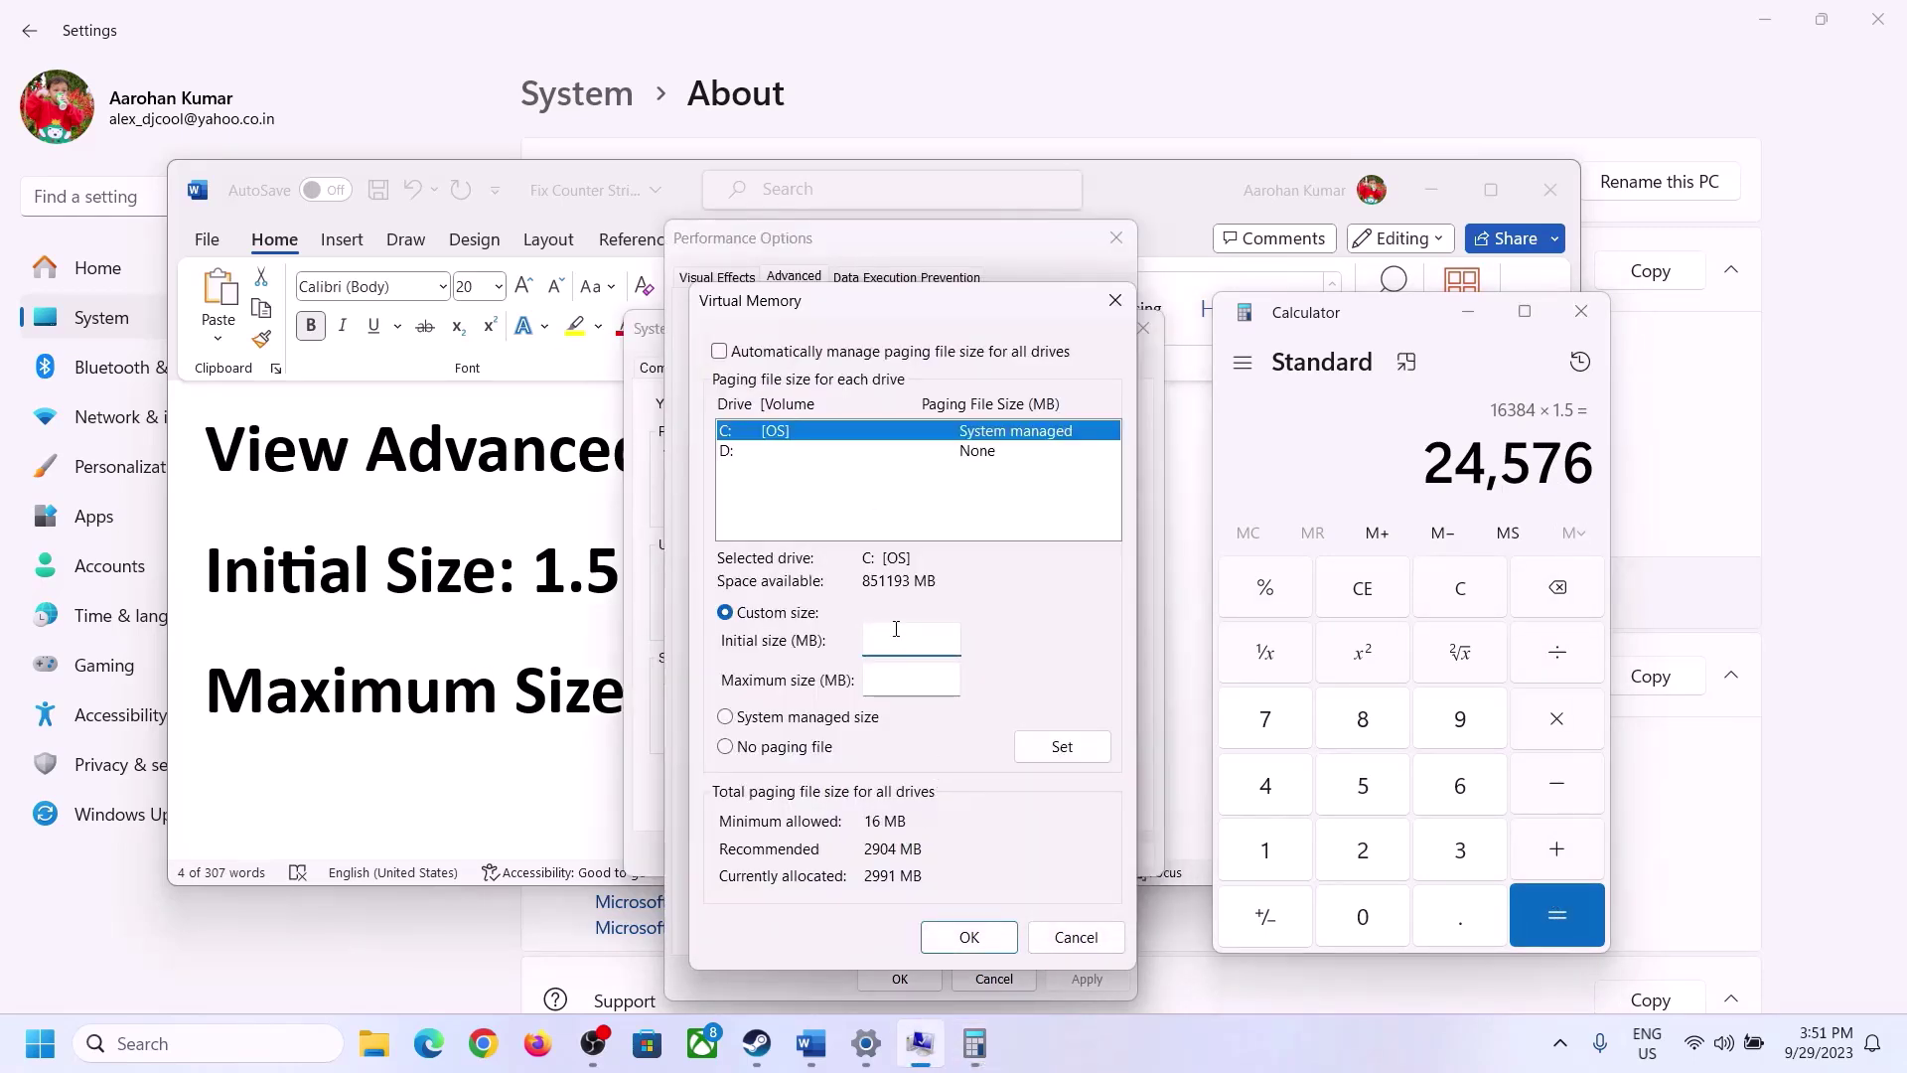
{"action": "type", "text": "24576"}
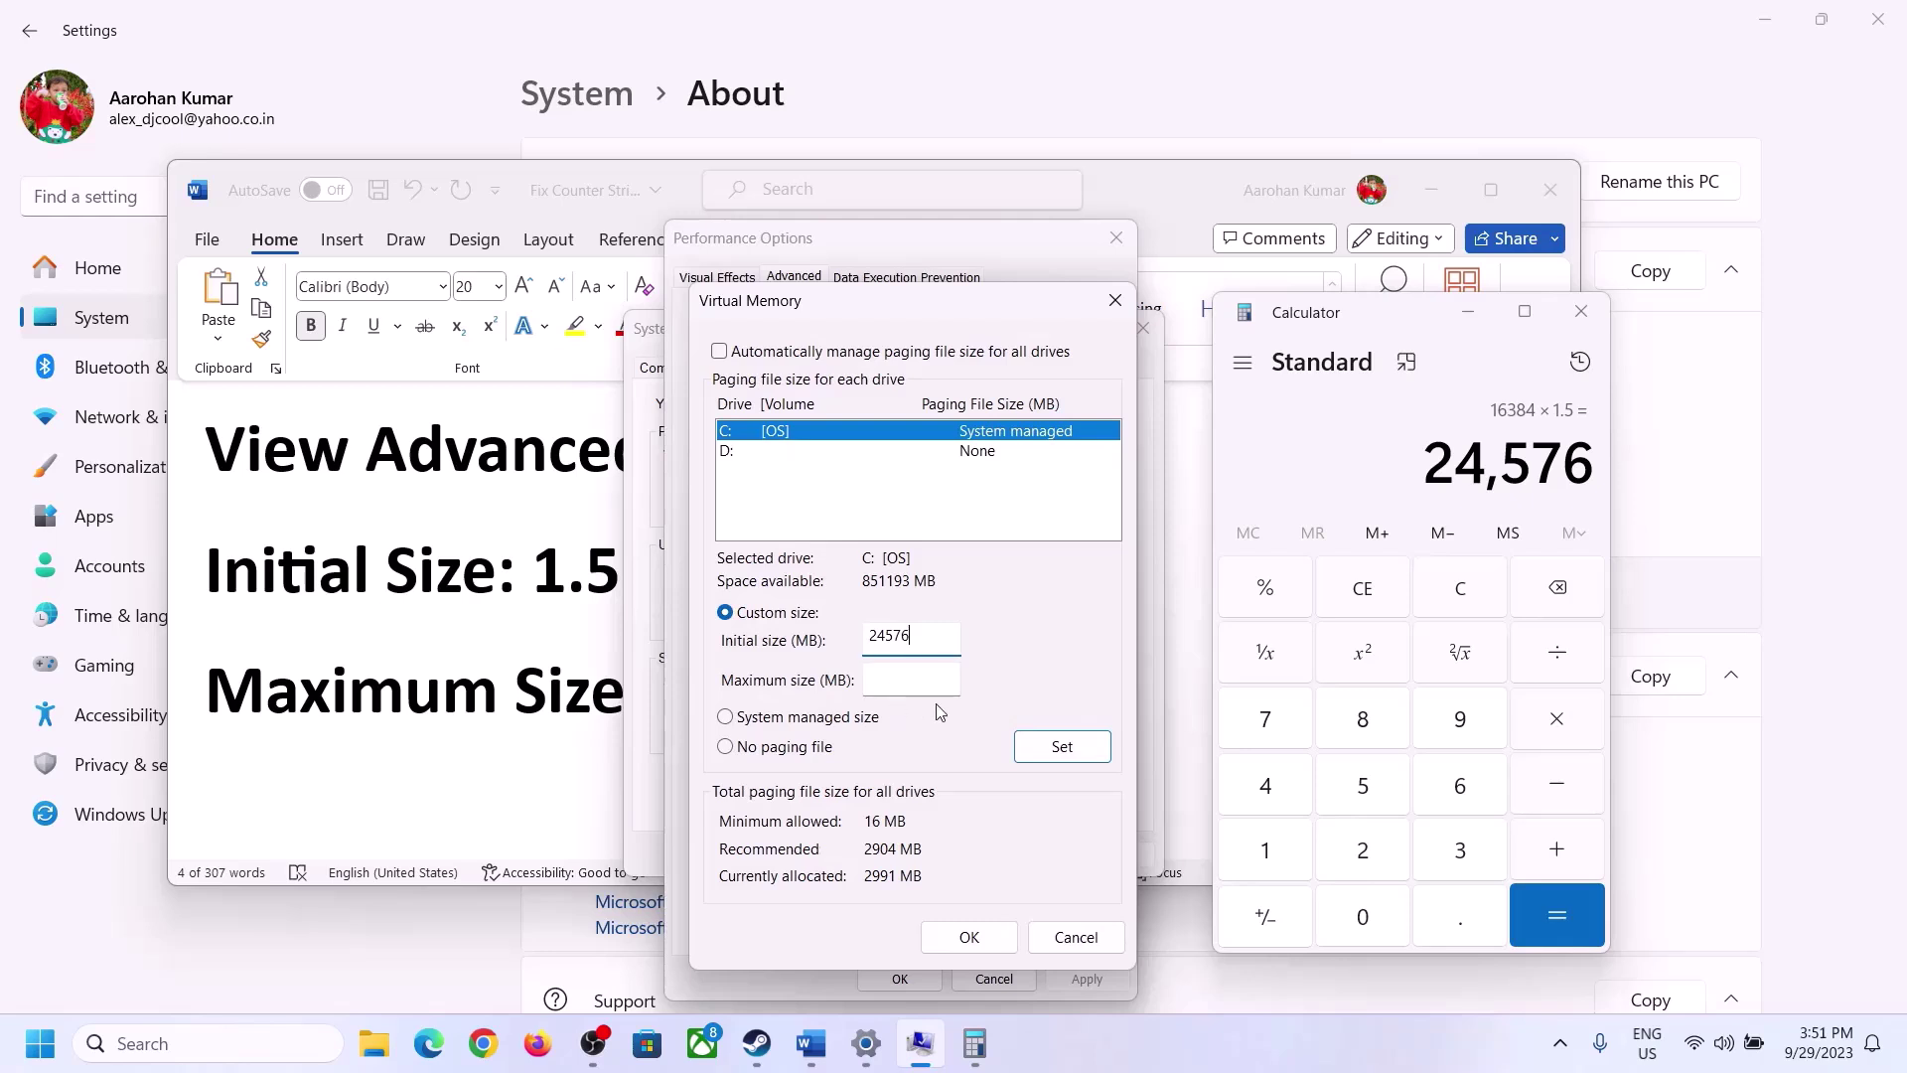
{"action": "left_click", "coordinate": [948, 678]}
Recheck the maximum size formula in Word and the installed RAM in Settings, clearing the previous Calculator result
{"action": "left_click", "coordinate": [584, 697]}
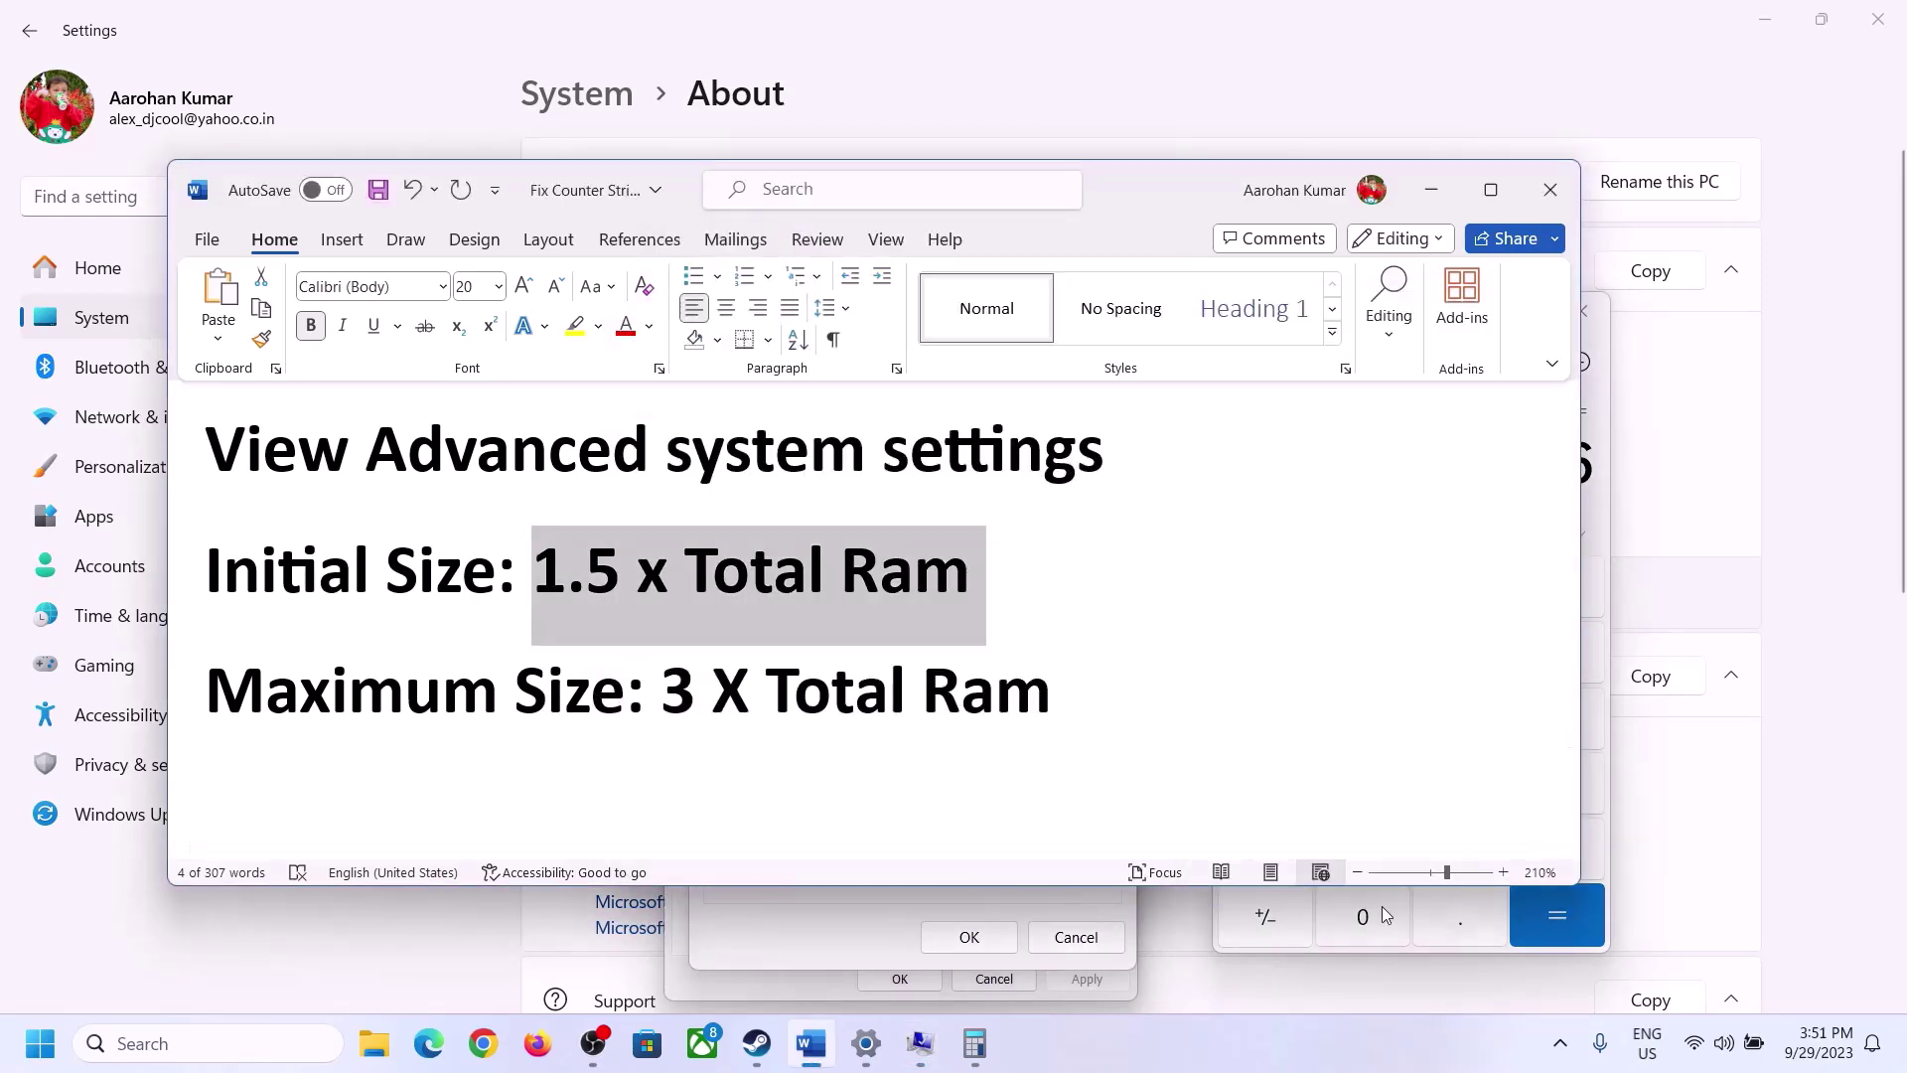
{"action": "left_click", "coordinate": [1601, 514]}
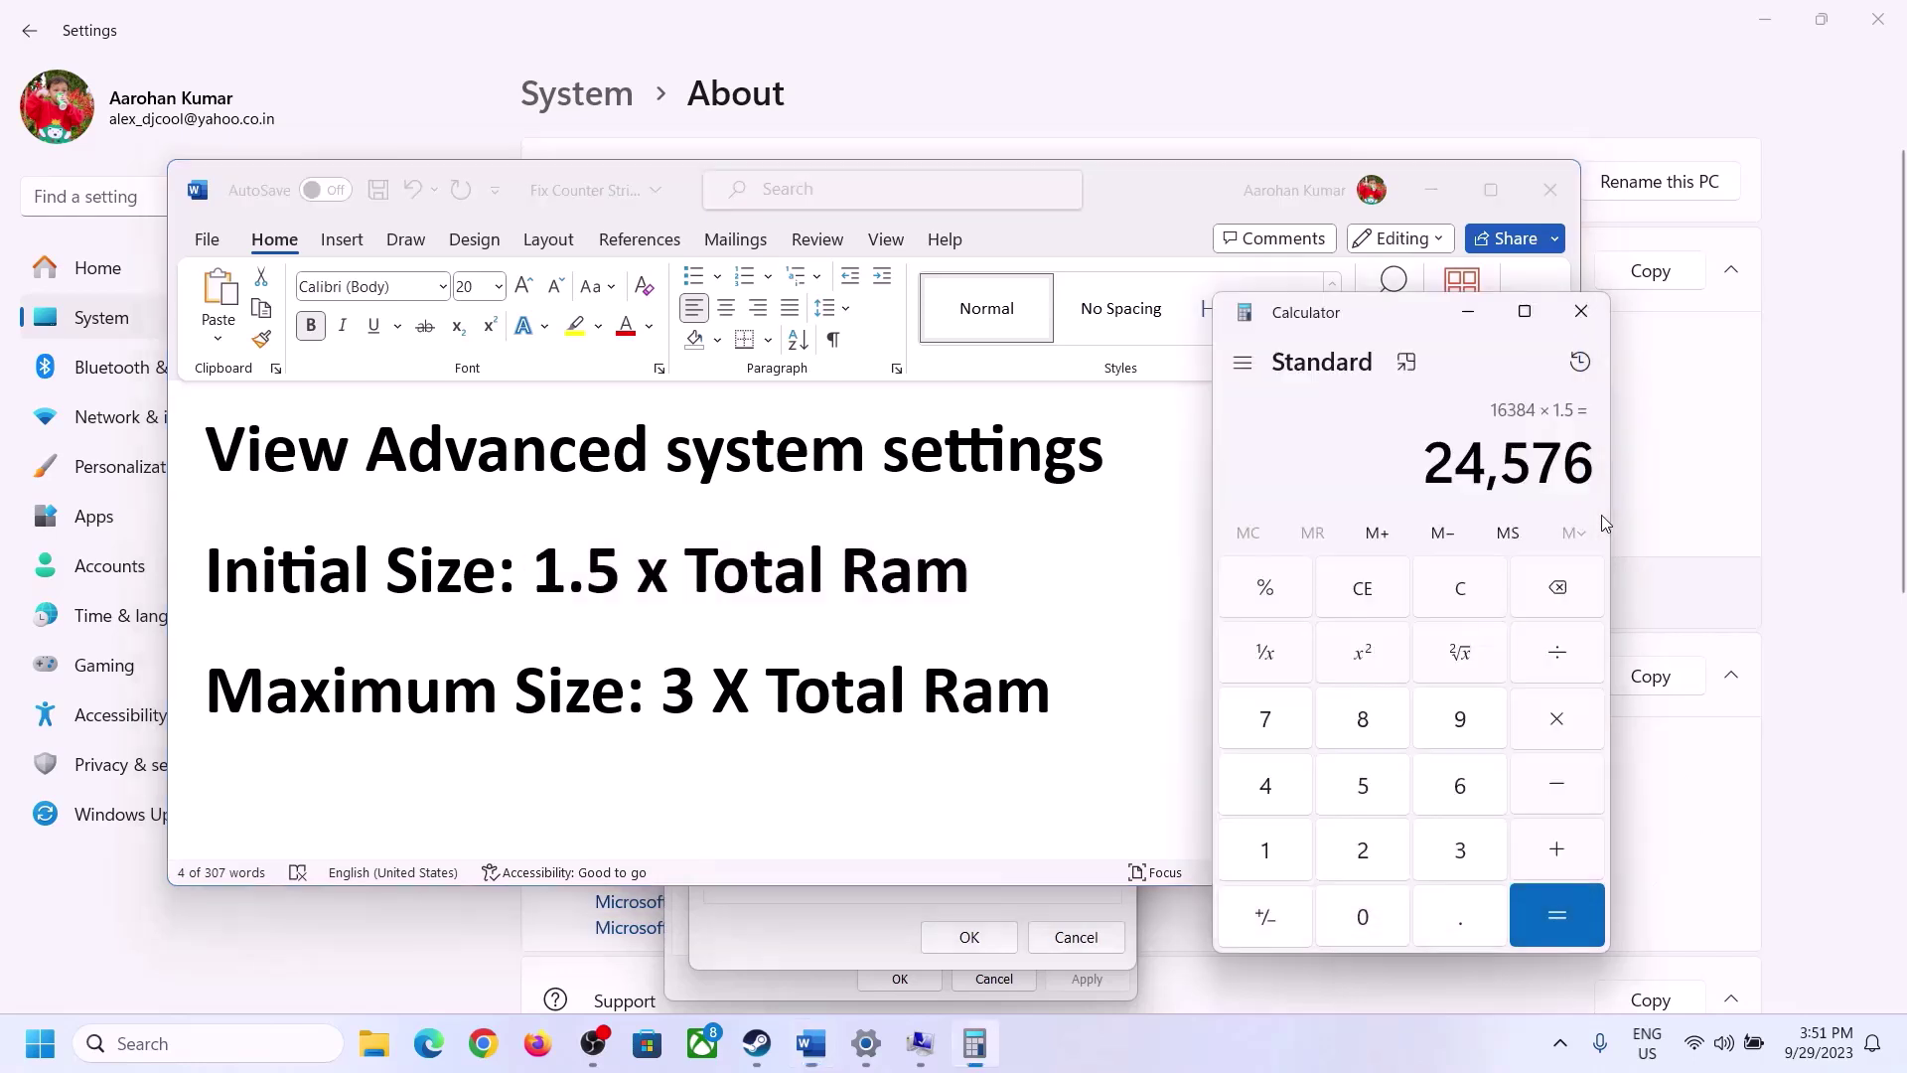
{"action": "left_click", "coordinate": [1460, 587]}
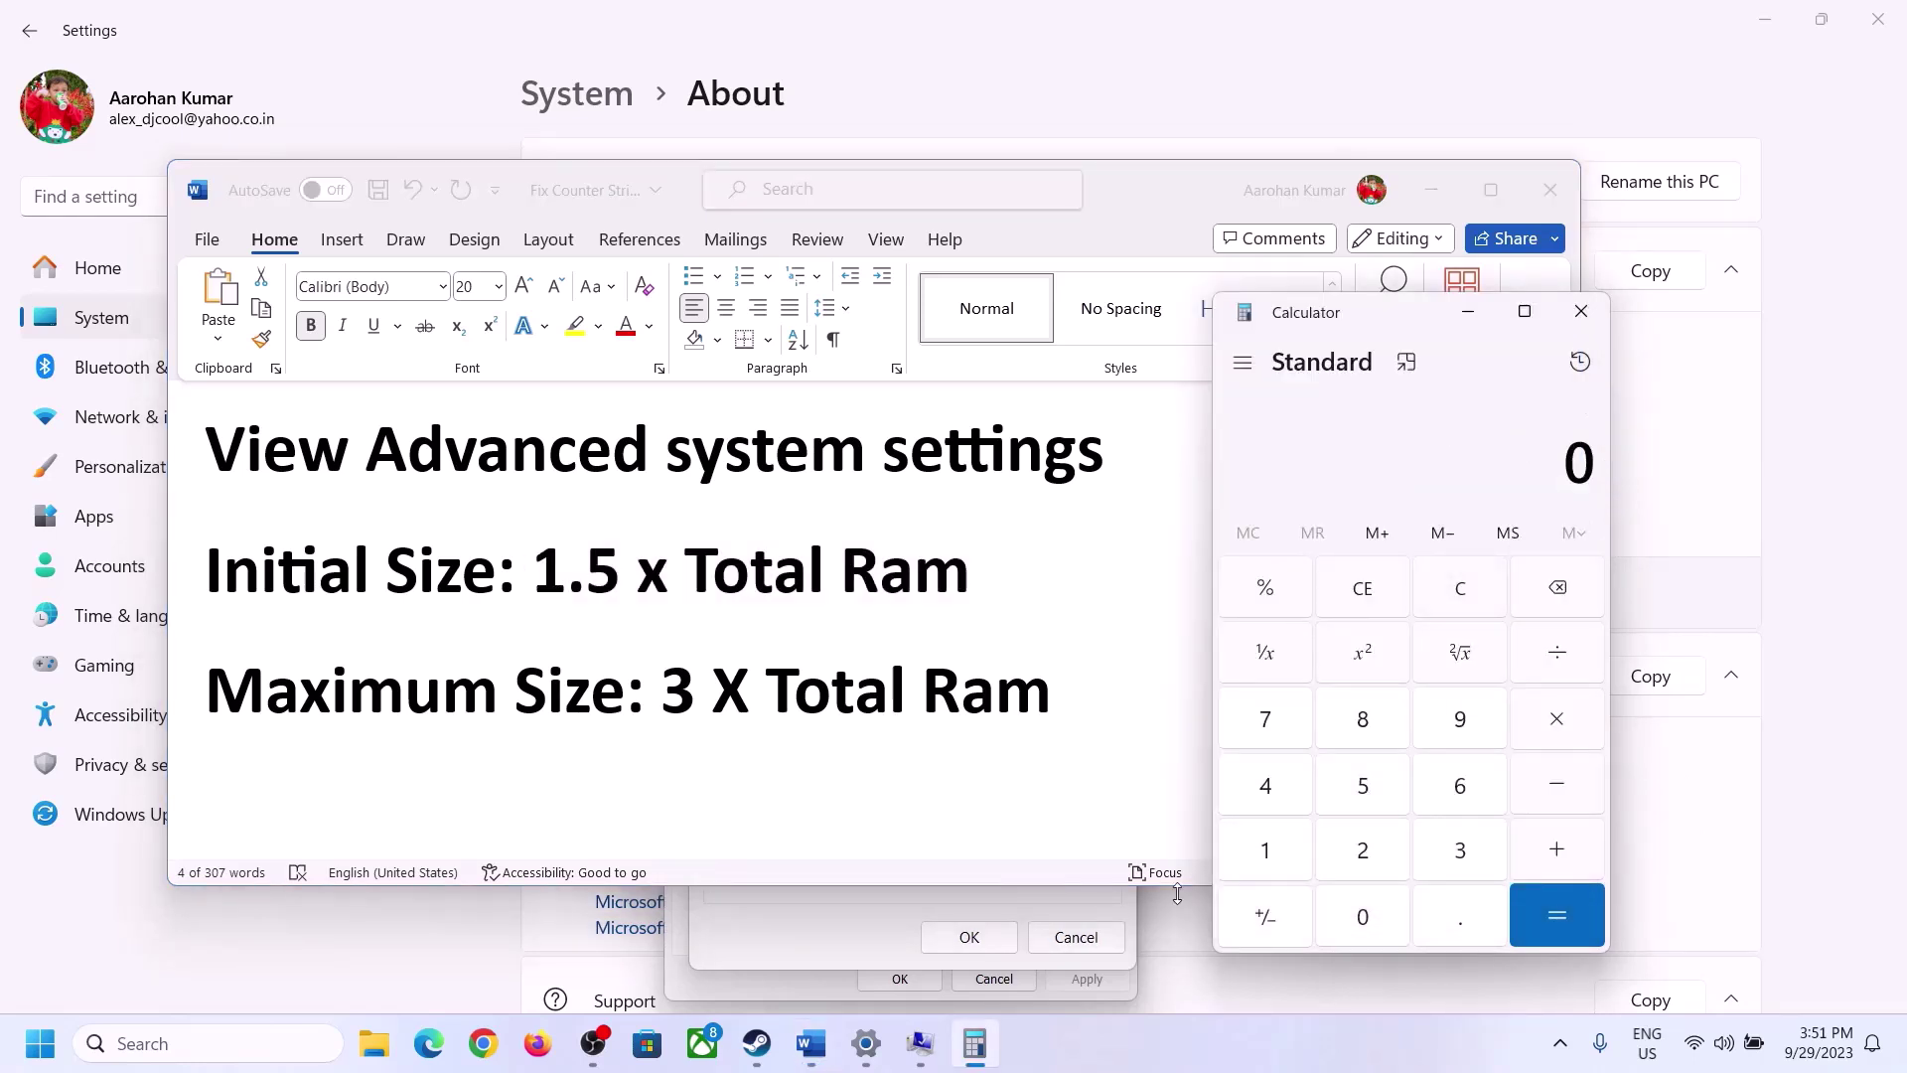
{"action": "left_click", "coordinate": [866, 1043]}
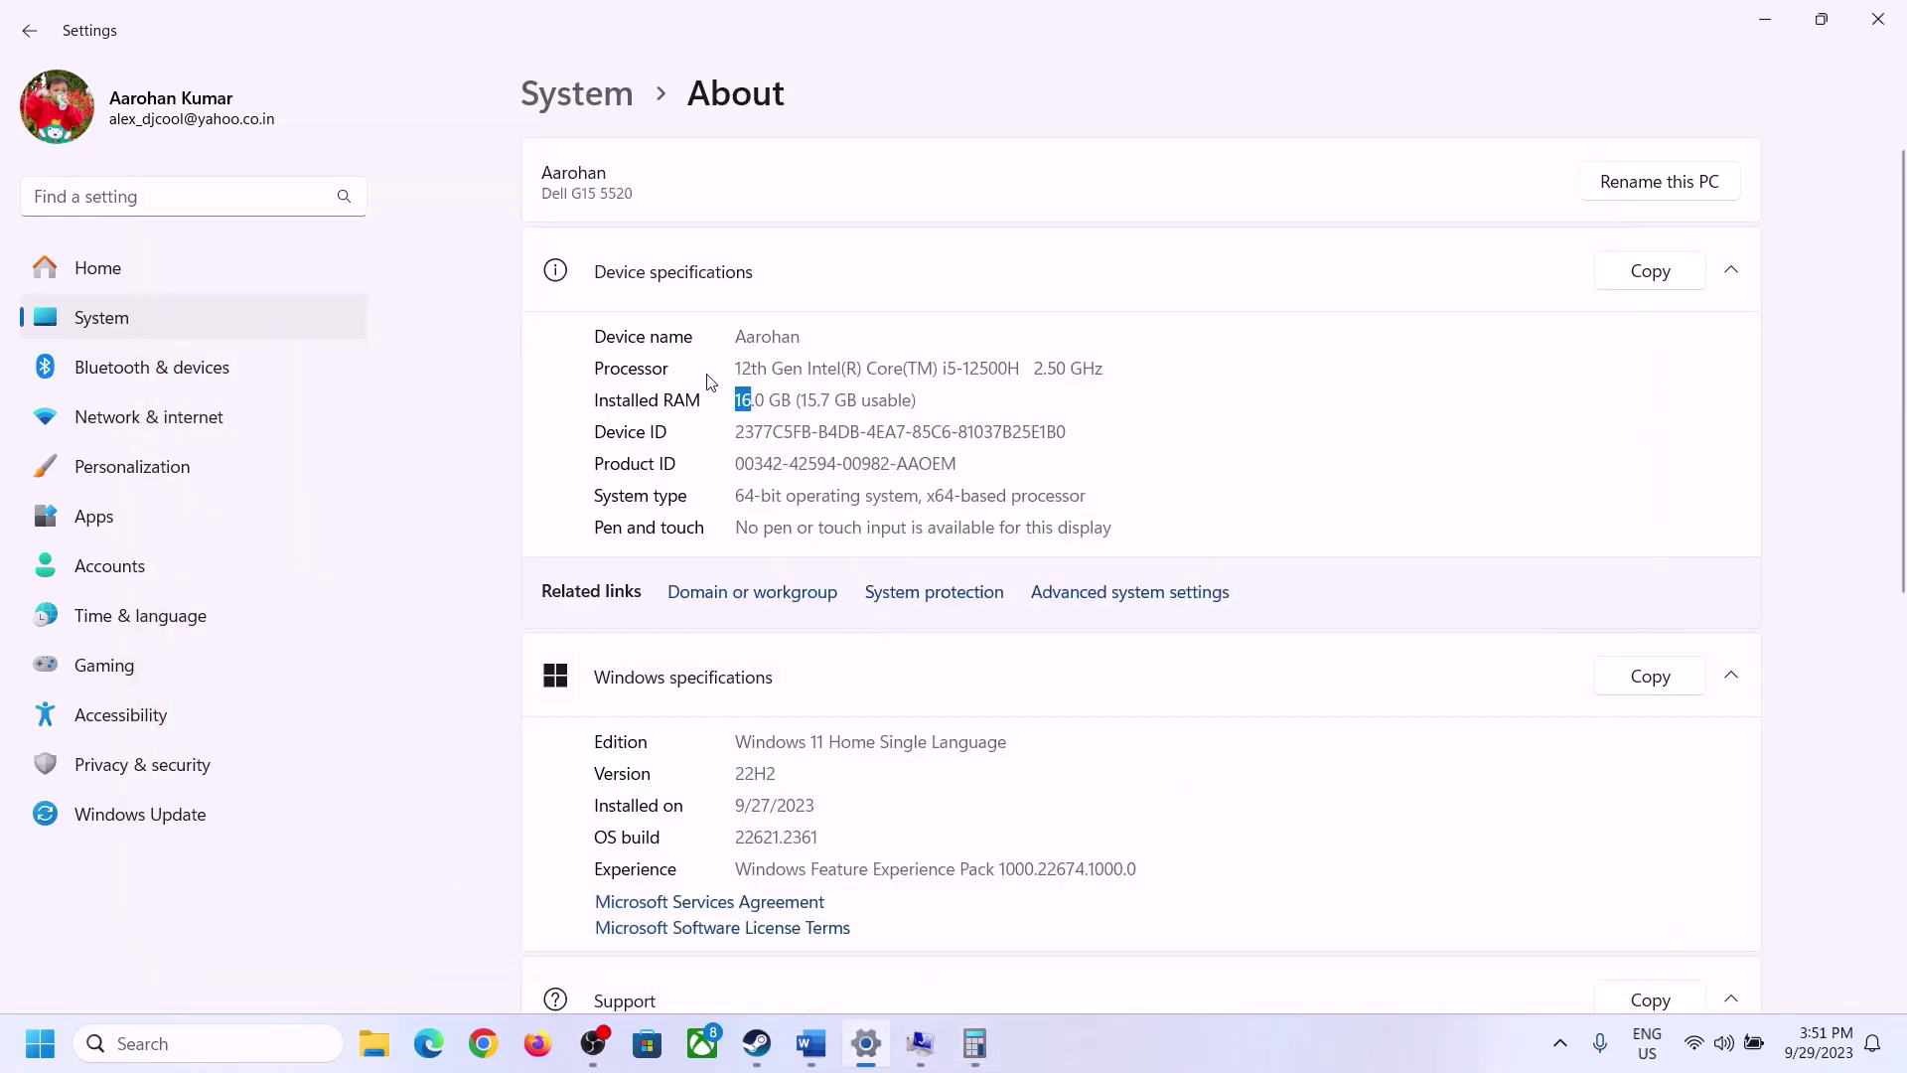
Convert the installed RAM to megabytes again in Calculator by multiplying 16 by 1024
{"action": "left_click", "coordinate": [974, 1043]}
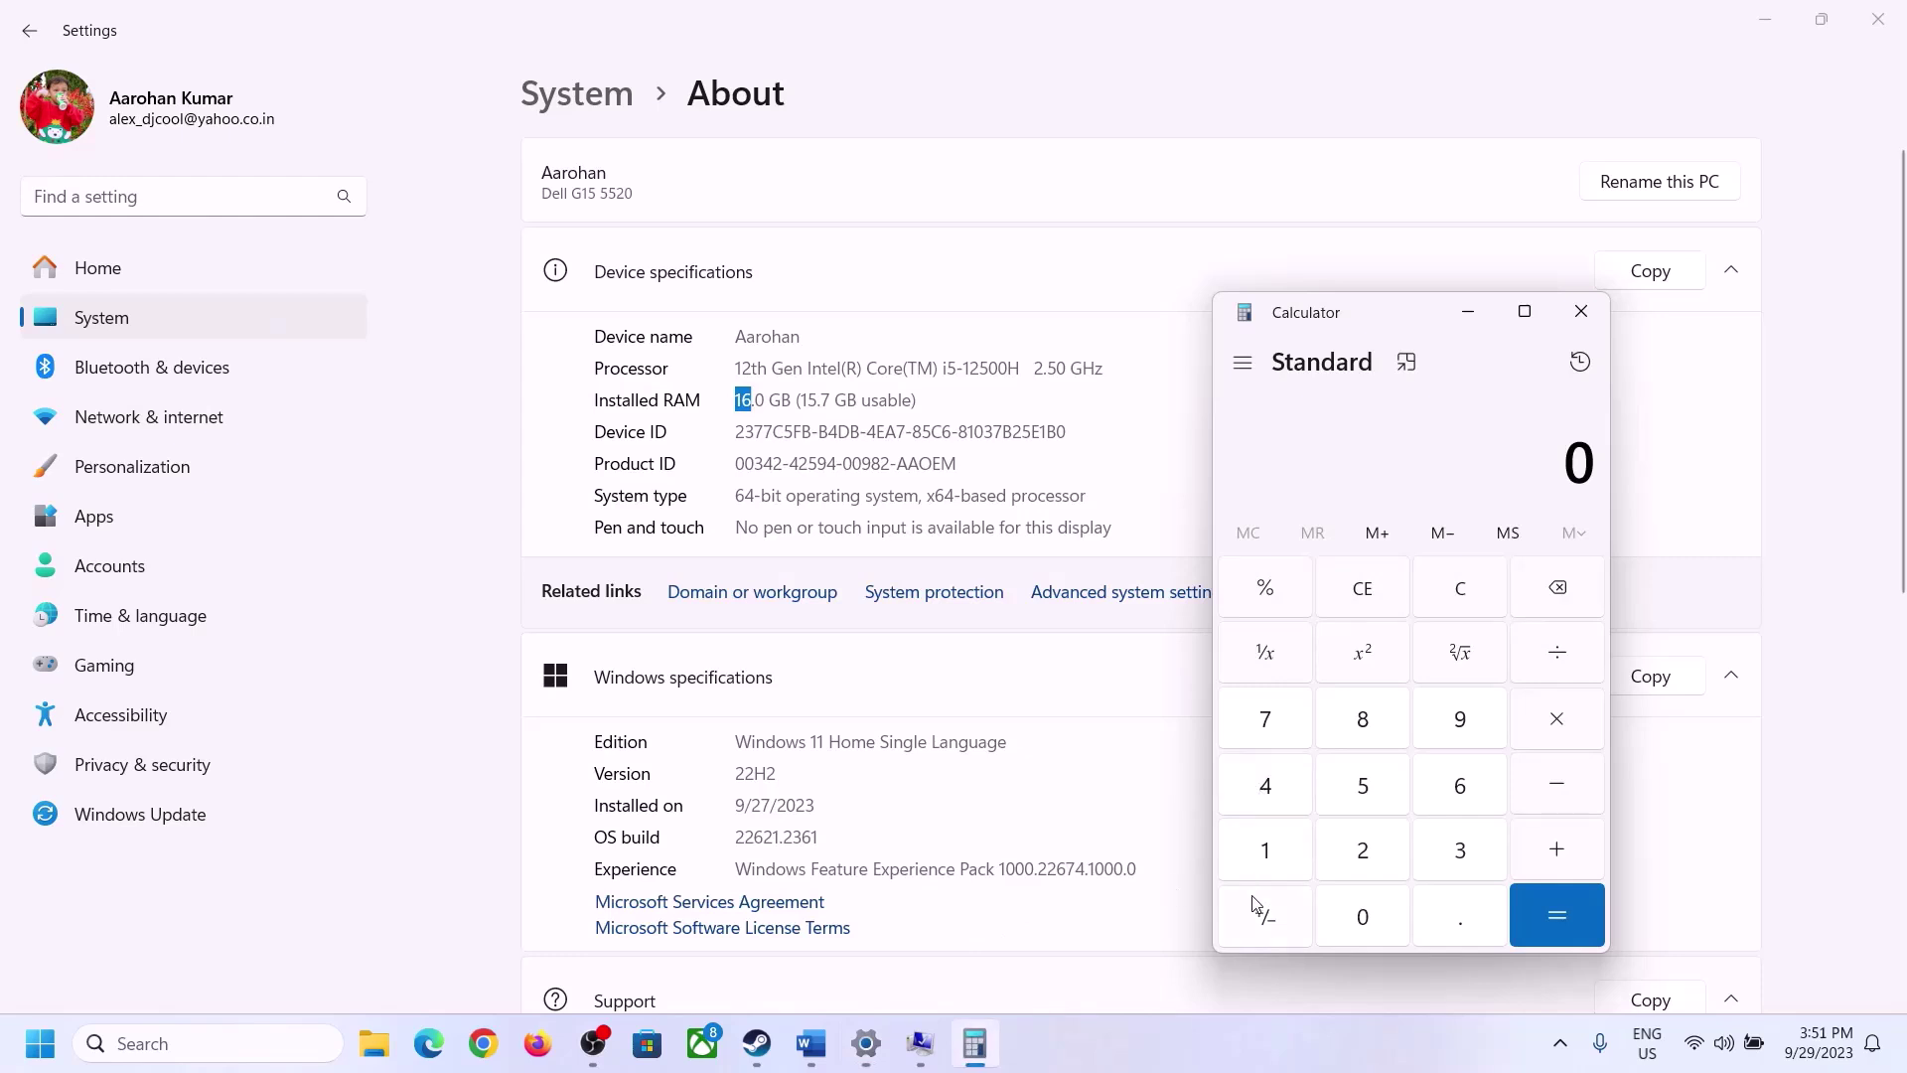
{"action": "left_click", "coordinate": [1288, 845]}
{"action": "left_click", "coordinate": [1433, 794]}
{"action": "left_click", "coordinate": [1547, 722]}
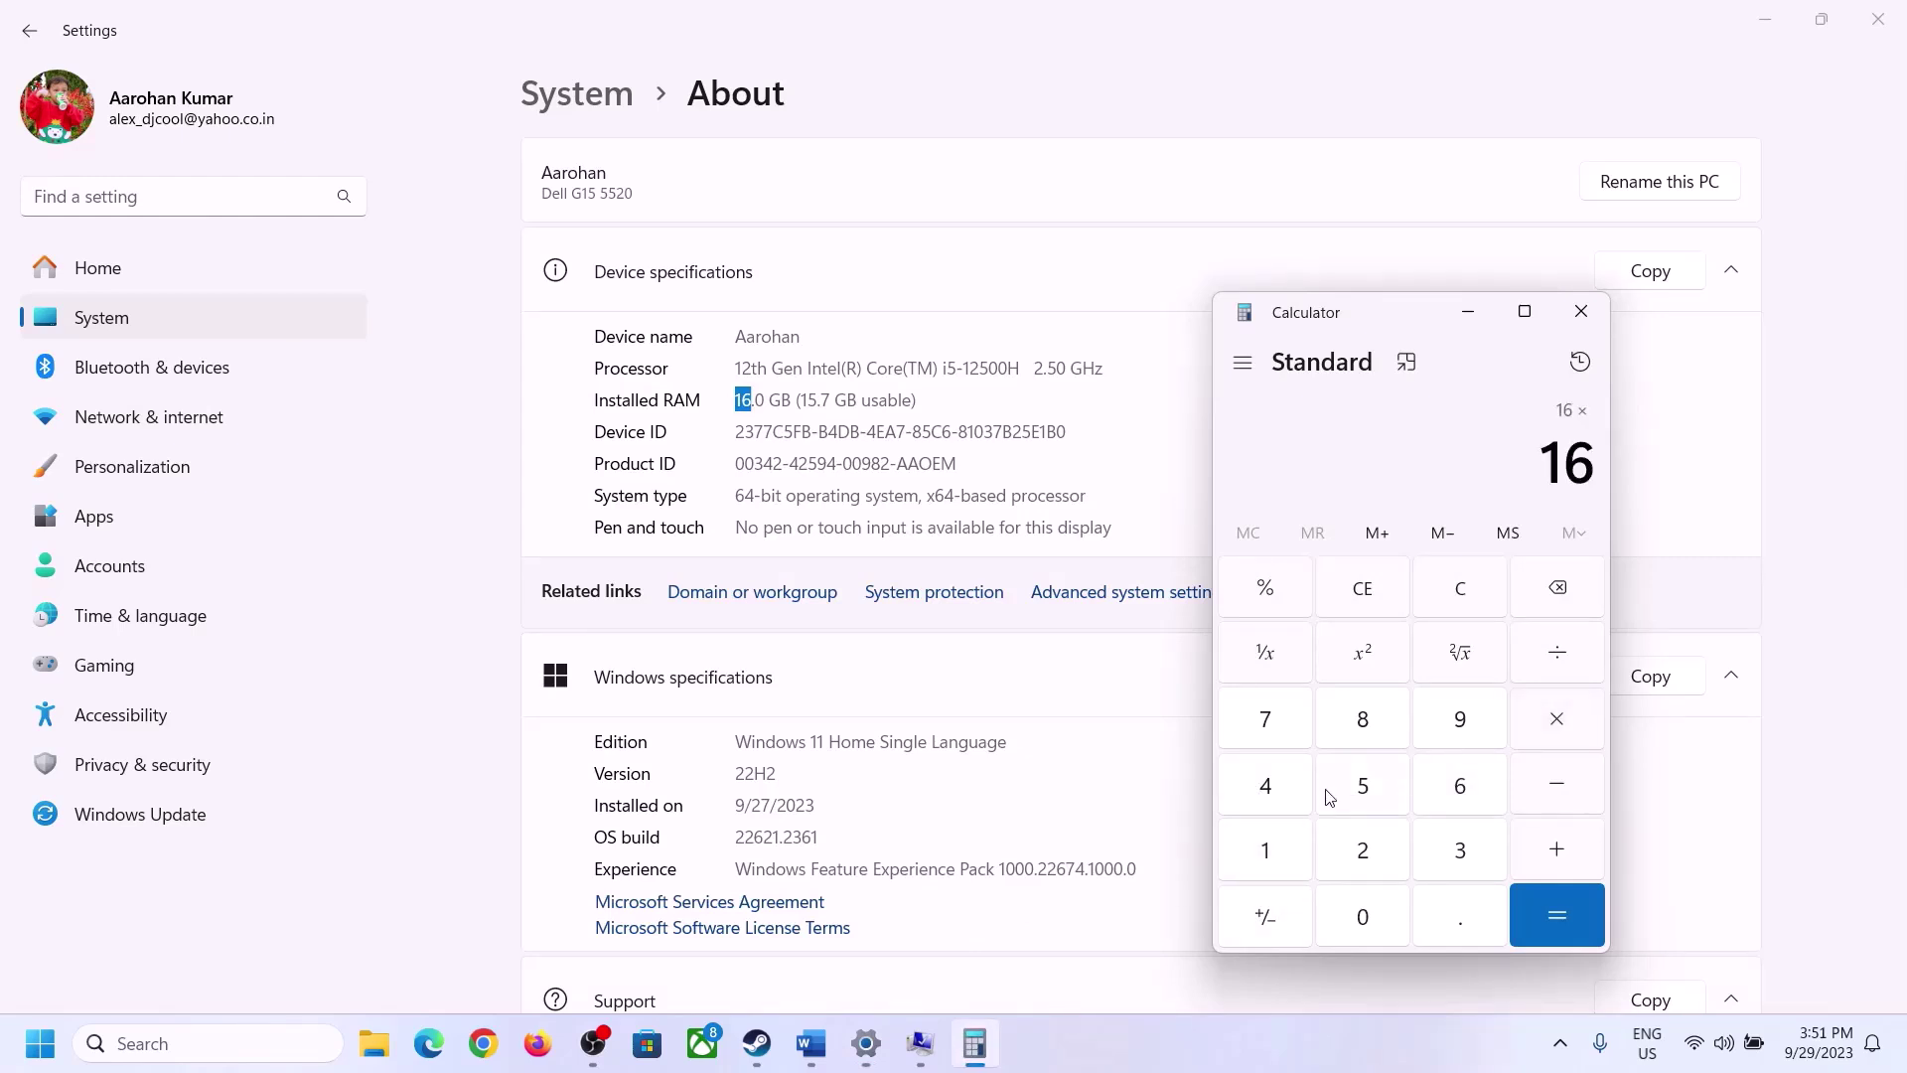
{"action": "left_click", "coordinate": [1281, 839]}
{"action": "left_click", "coordinate": [1352, 912]}
{"action": "left_click", "coordinate": [1363, 850]}
{"action": "left_click", "coordinate": [1275, 795]}
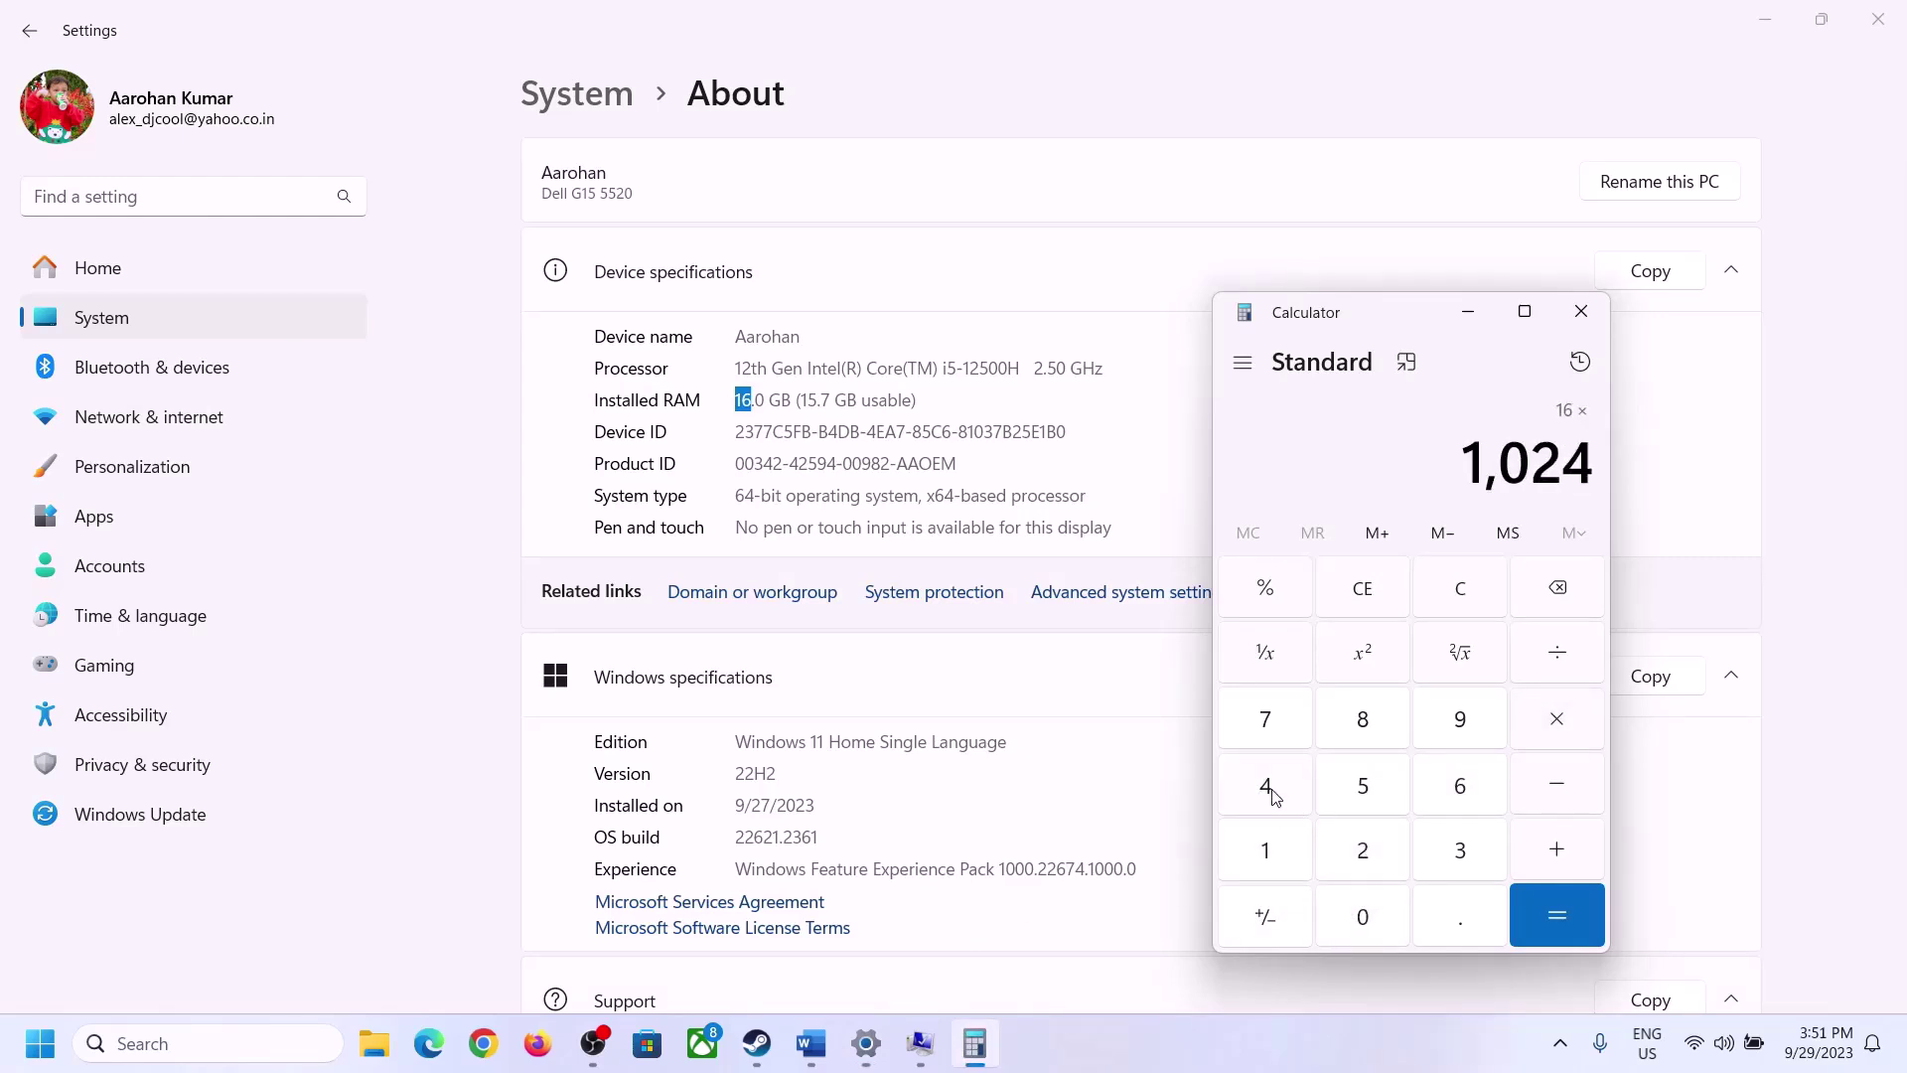
{"action": "left_click", "coordinate": [1529, 929]}
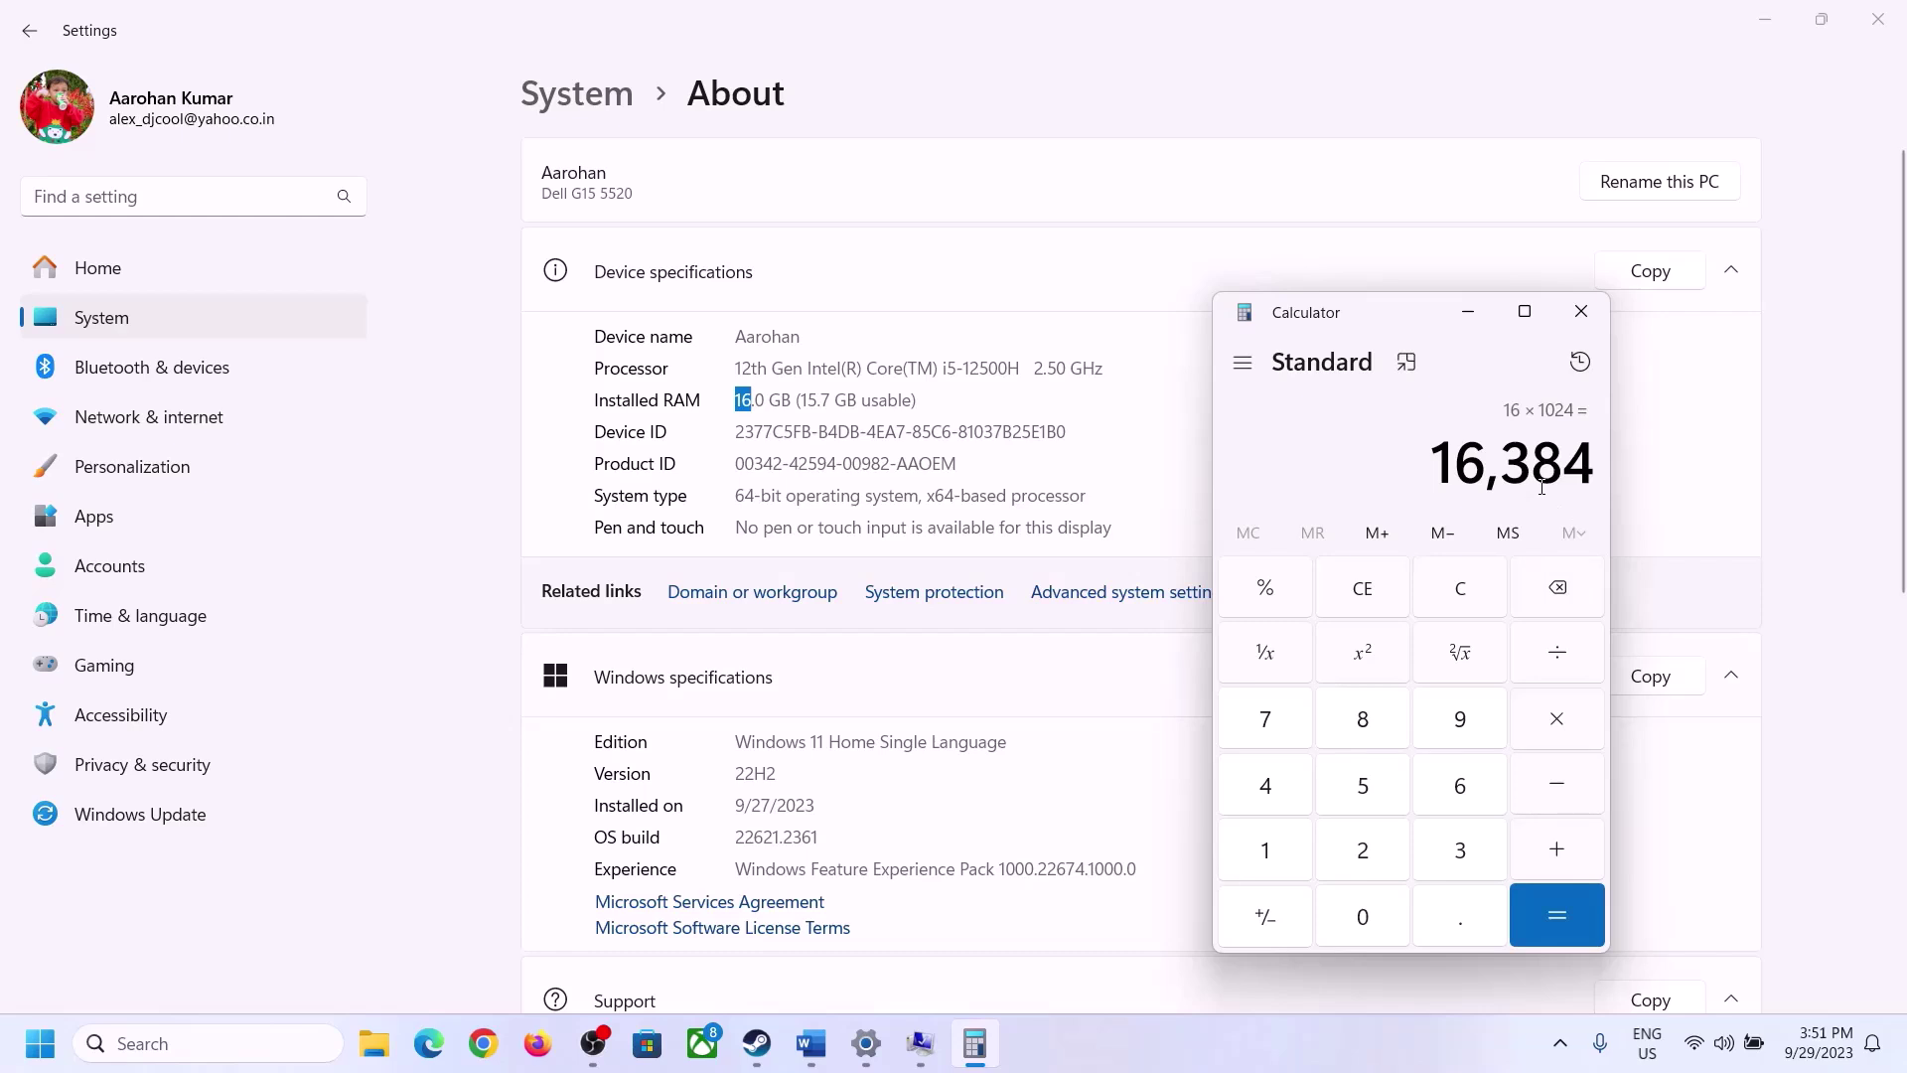
Confirm the maximum size formula in Word and multiply the RAM in megabytes by 3 in Calculator
{"action": "left_click", "coordinate": [811, 1043]}
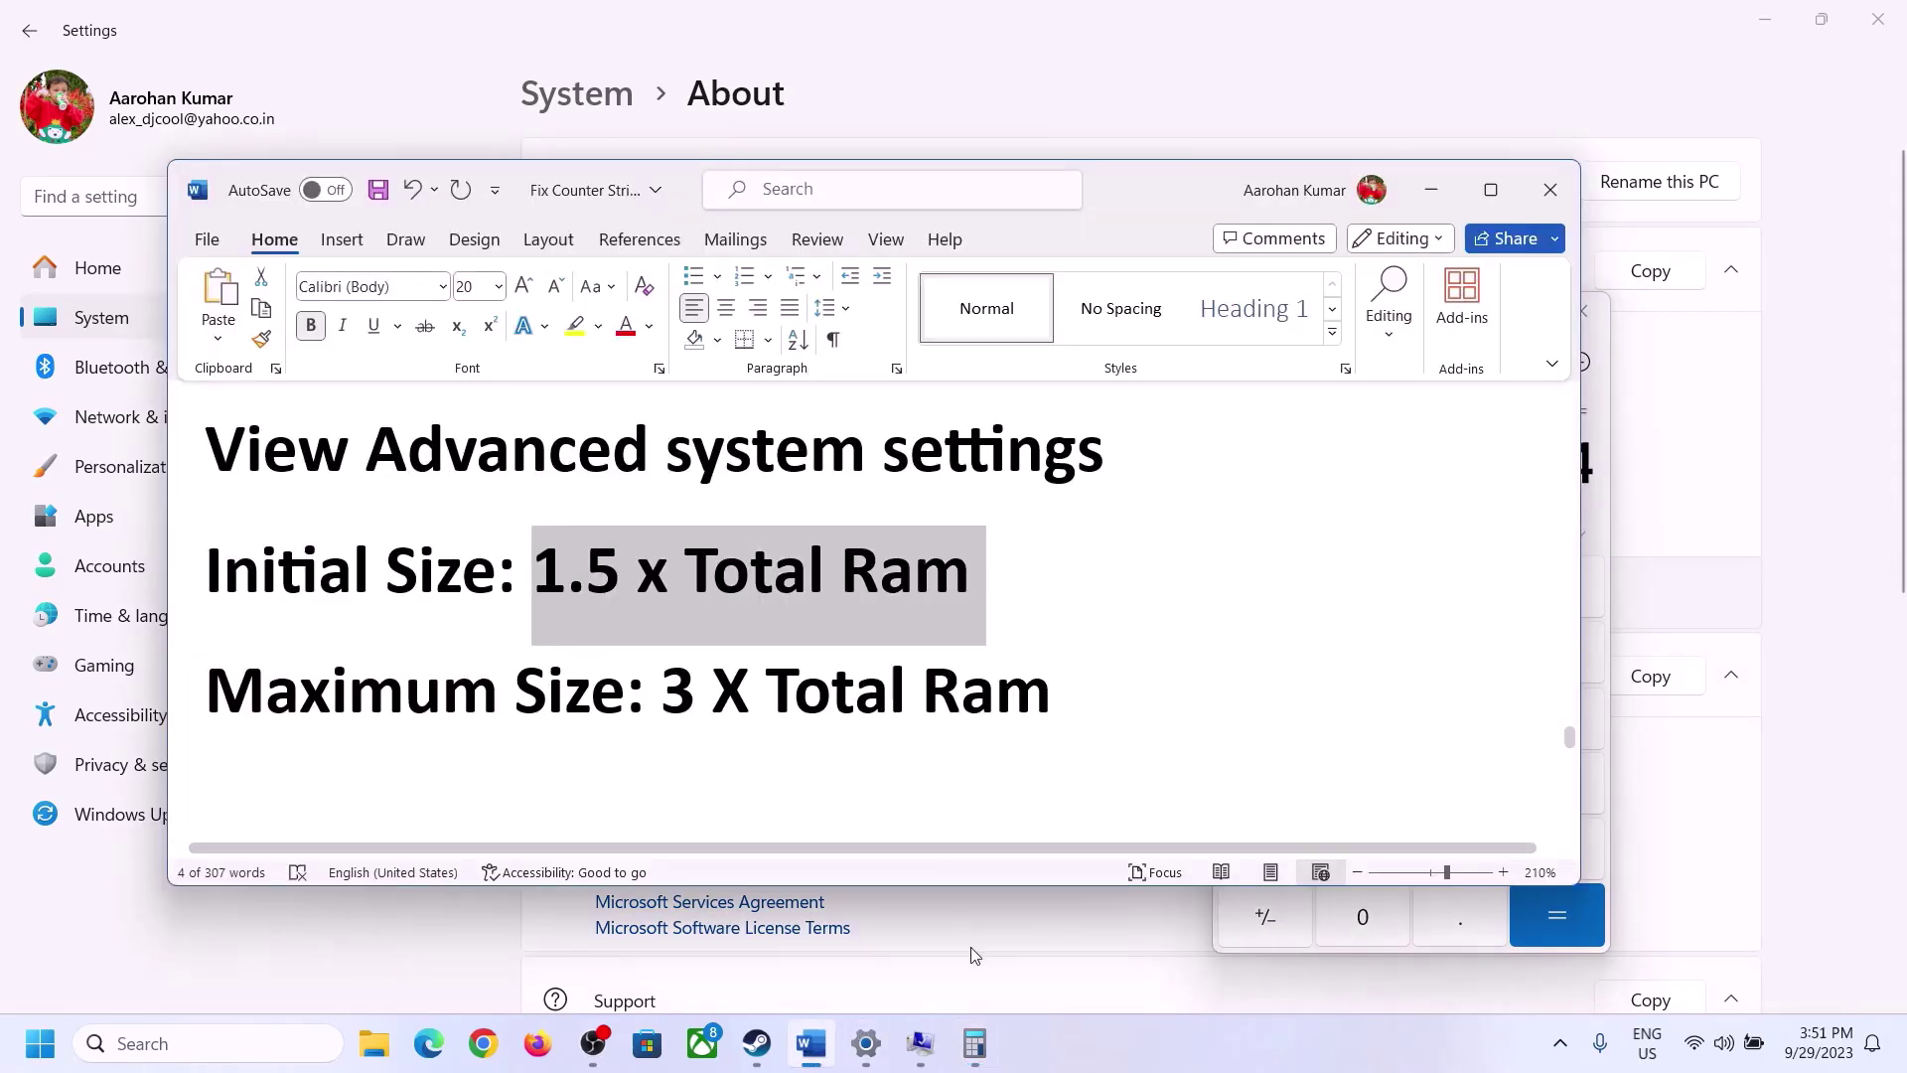
{"action": "left_click", "coordinate": [974, 1043]}
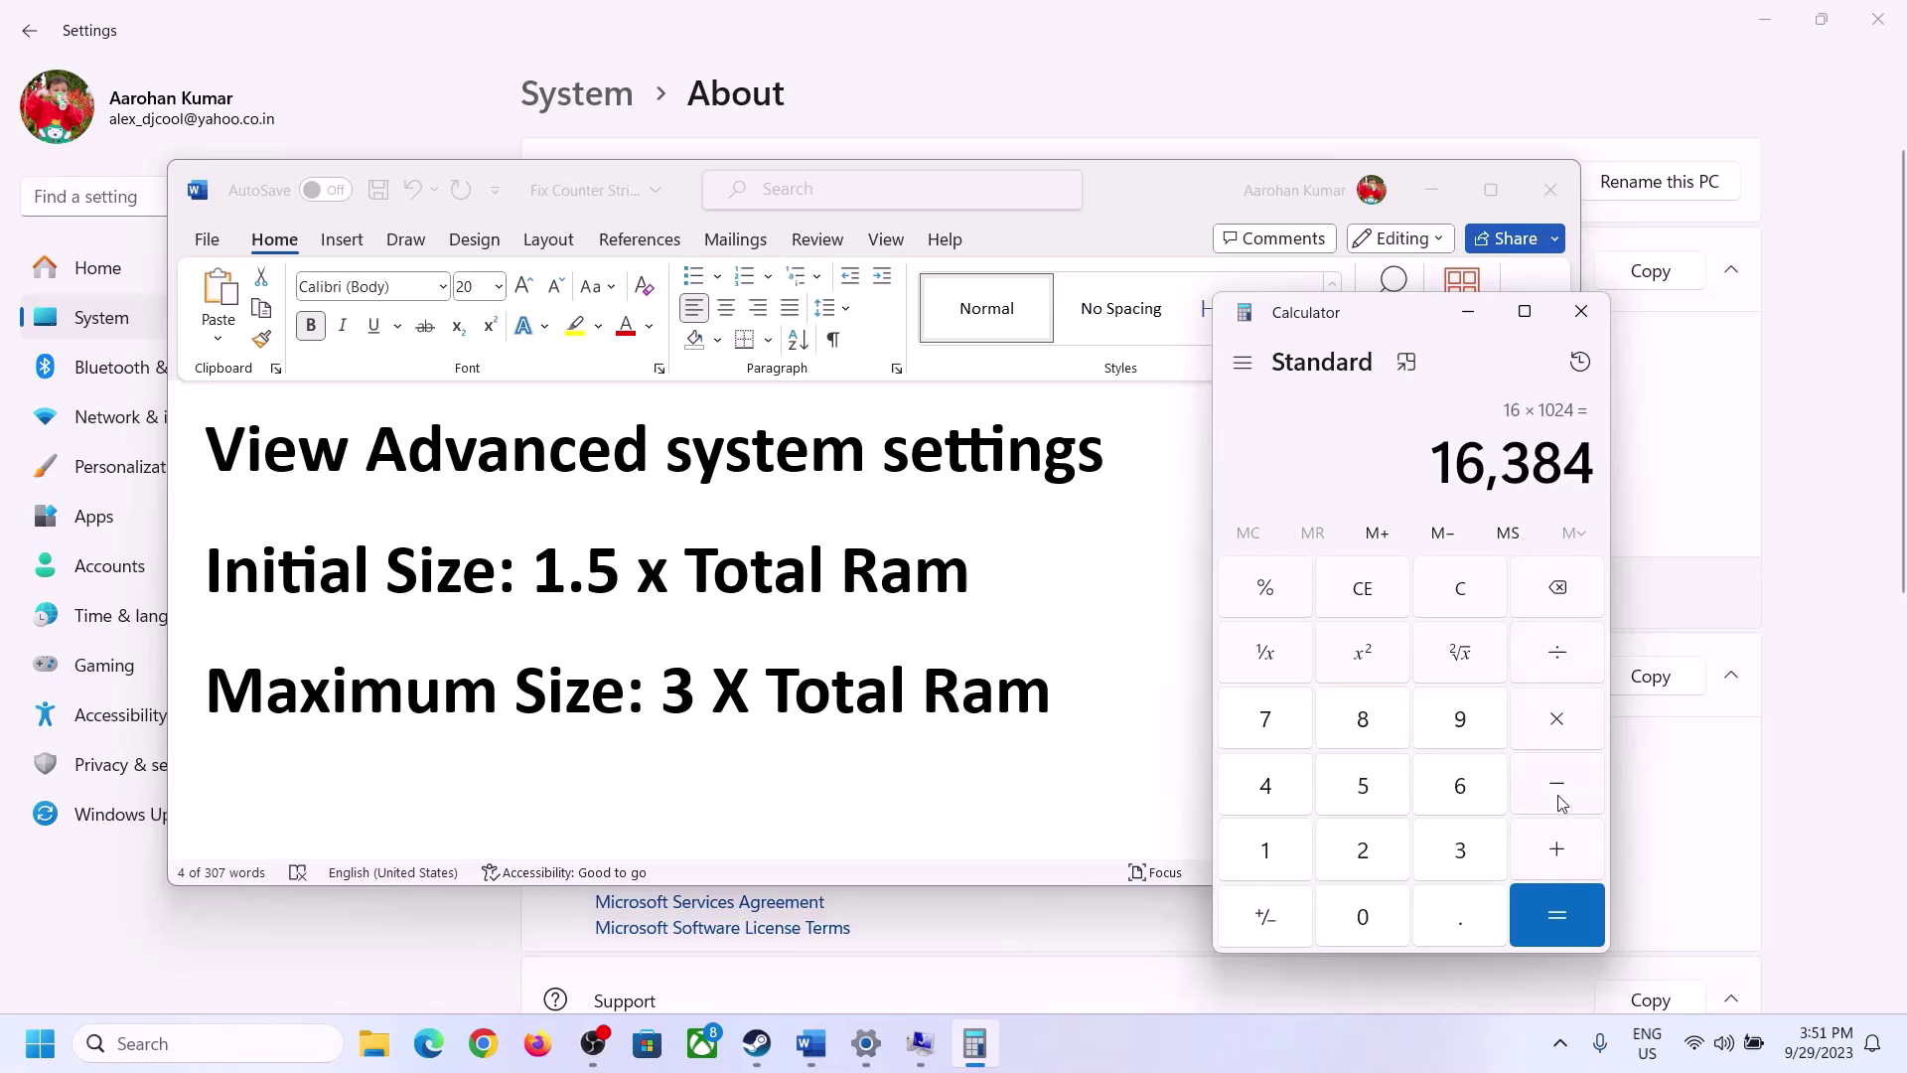
{"action": "left_click", "coordinate": [1558, 732]}
{"action": "left_click", "coordinate": [1435, 854]}
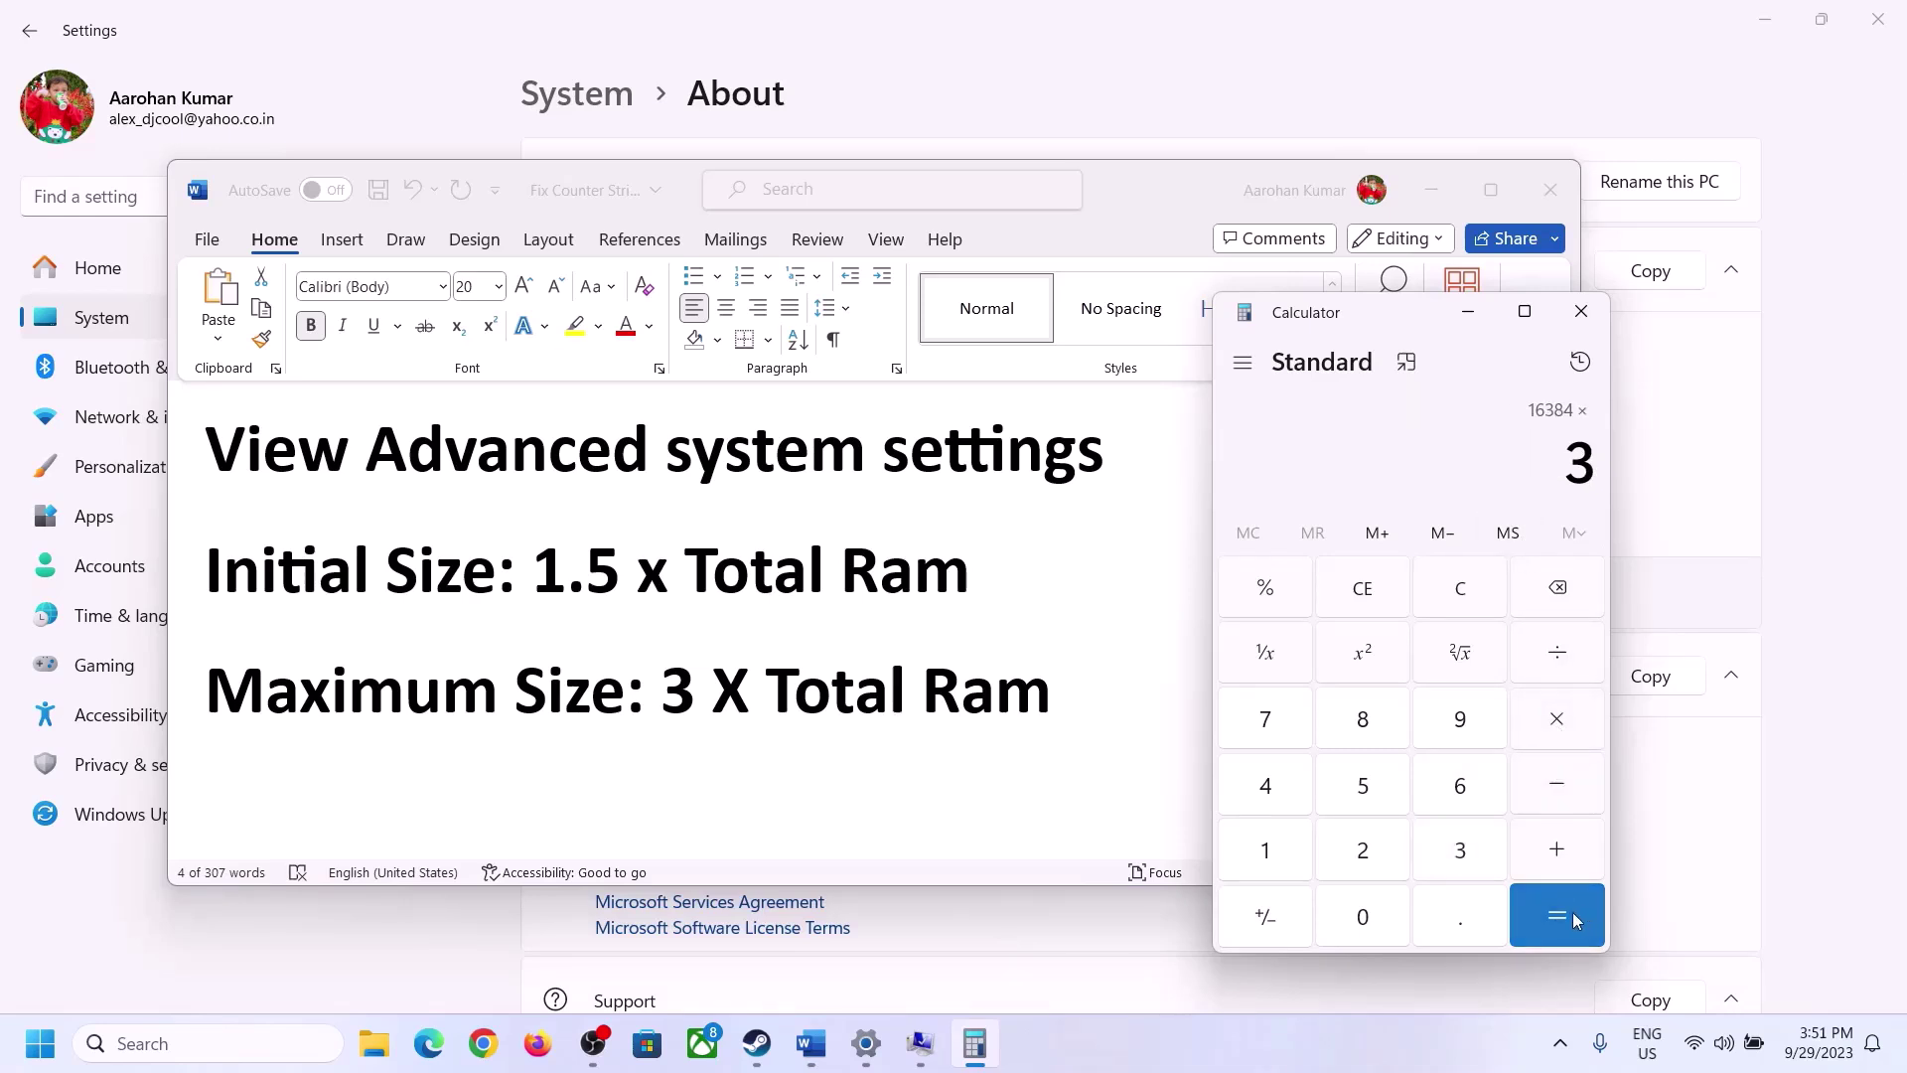
{"action": "left_click", "coordinate": [1571, 912]}
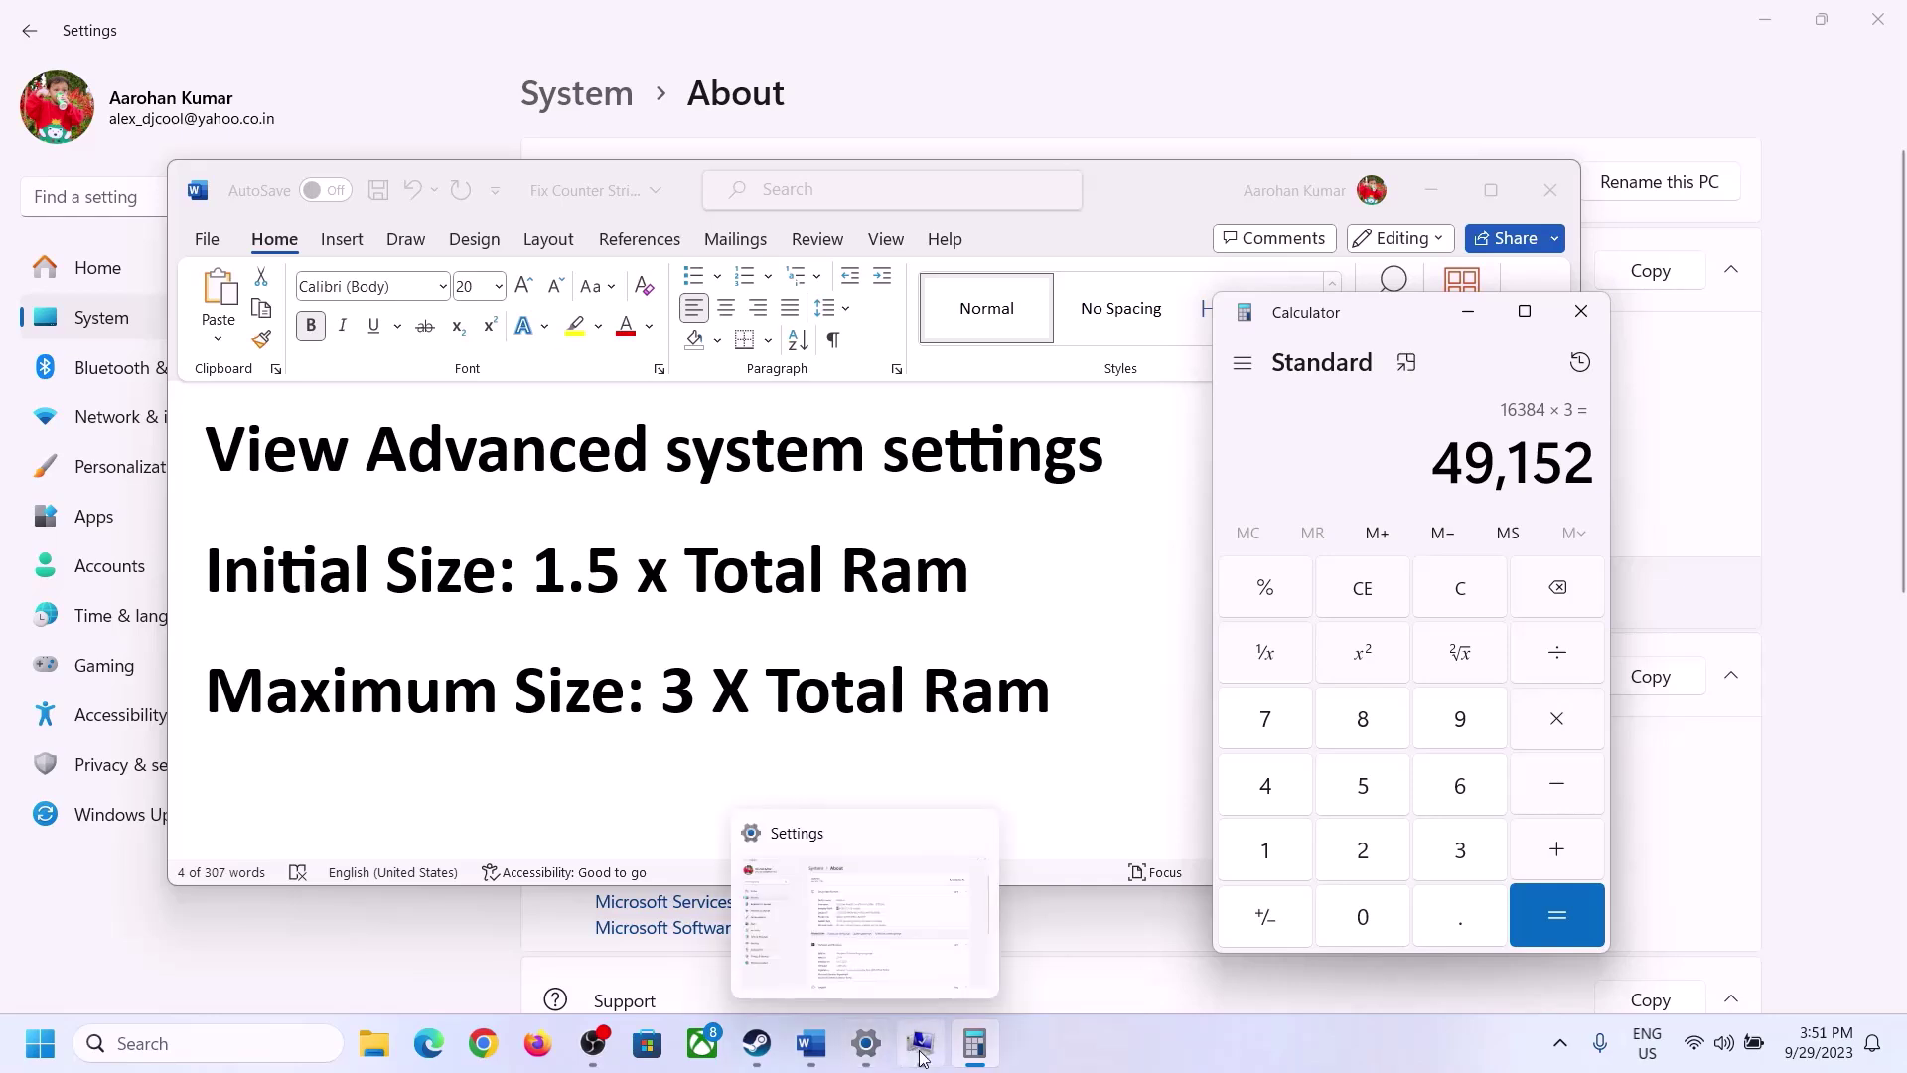
Set the custom maximum size to 49152 MB for drive C:, apply the paging file sizes, and acknowledge the restart notice
{"action": "left_click", "coordinate": [963, 980]}
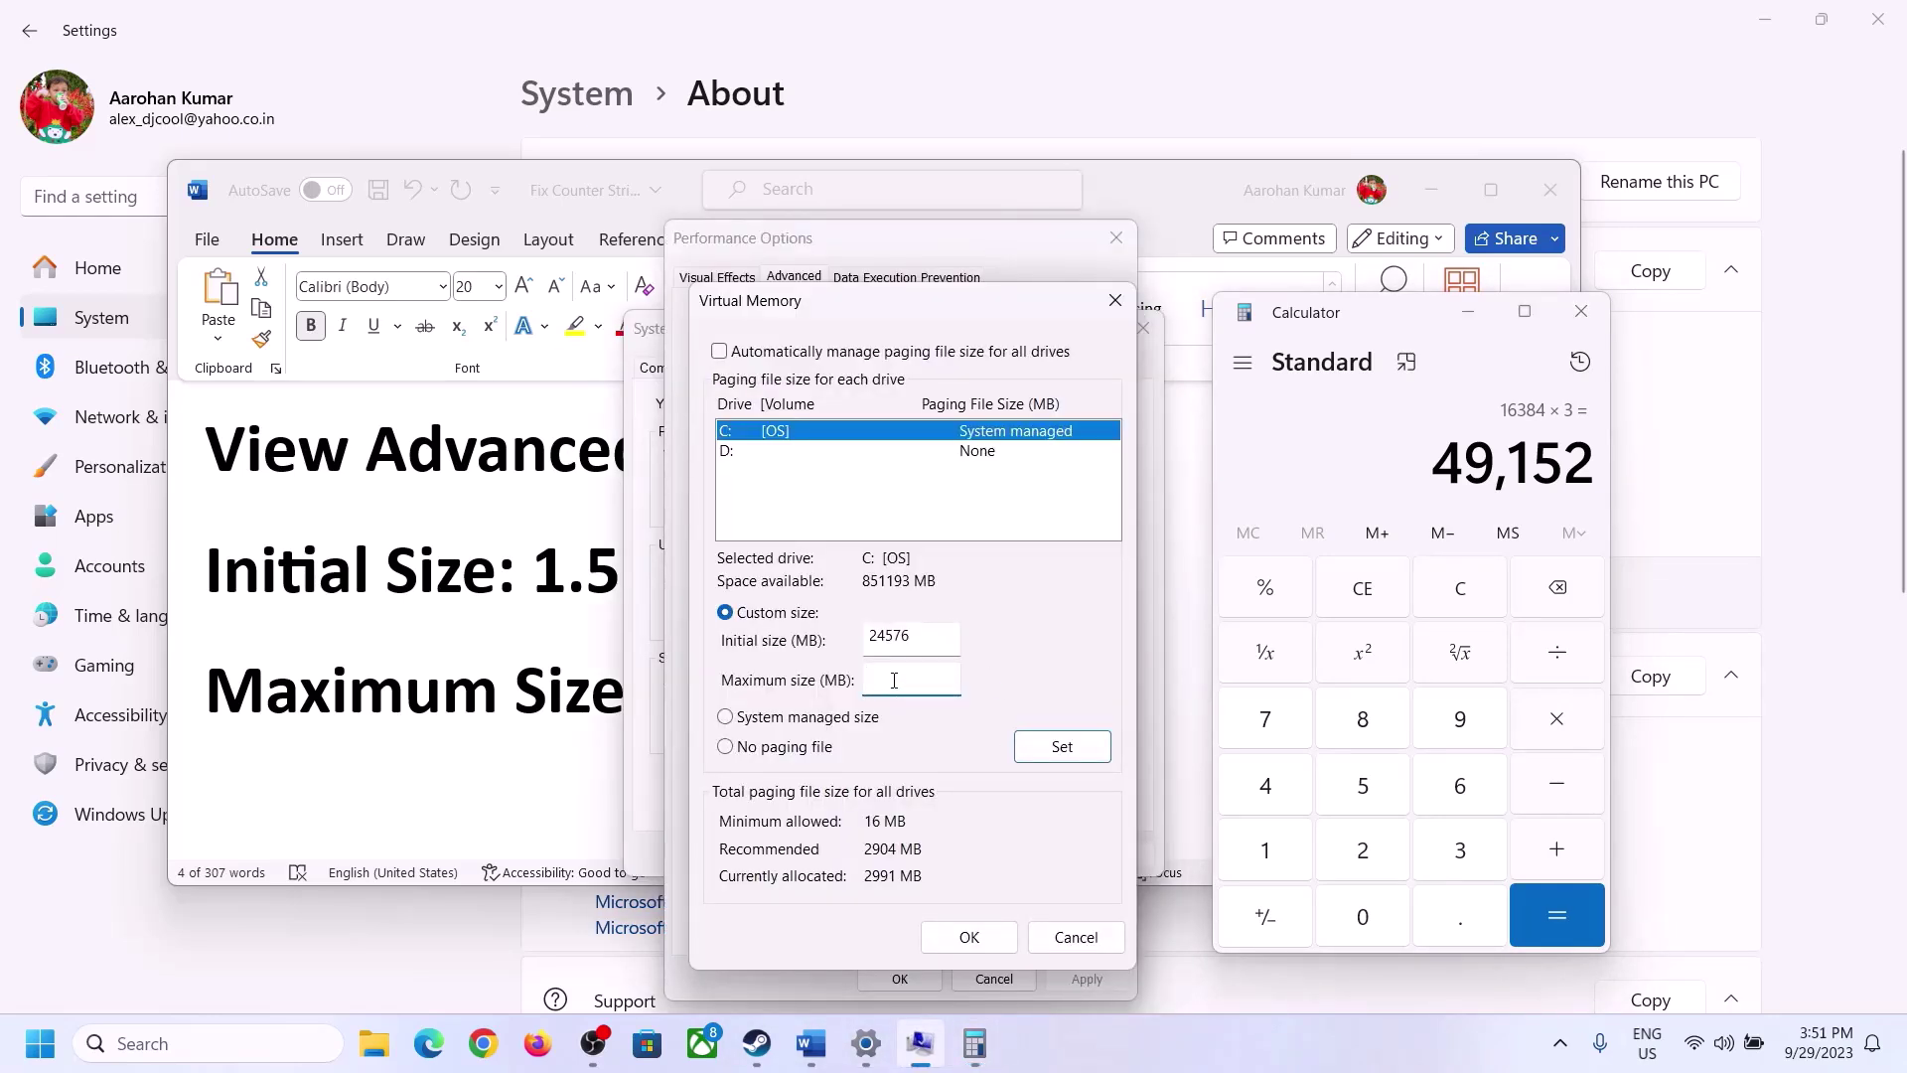
{"action": "type", "text": "49152"}
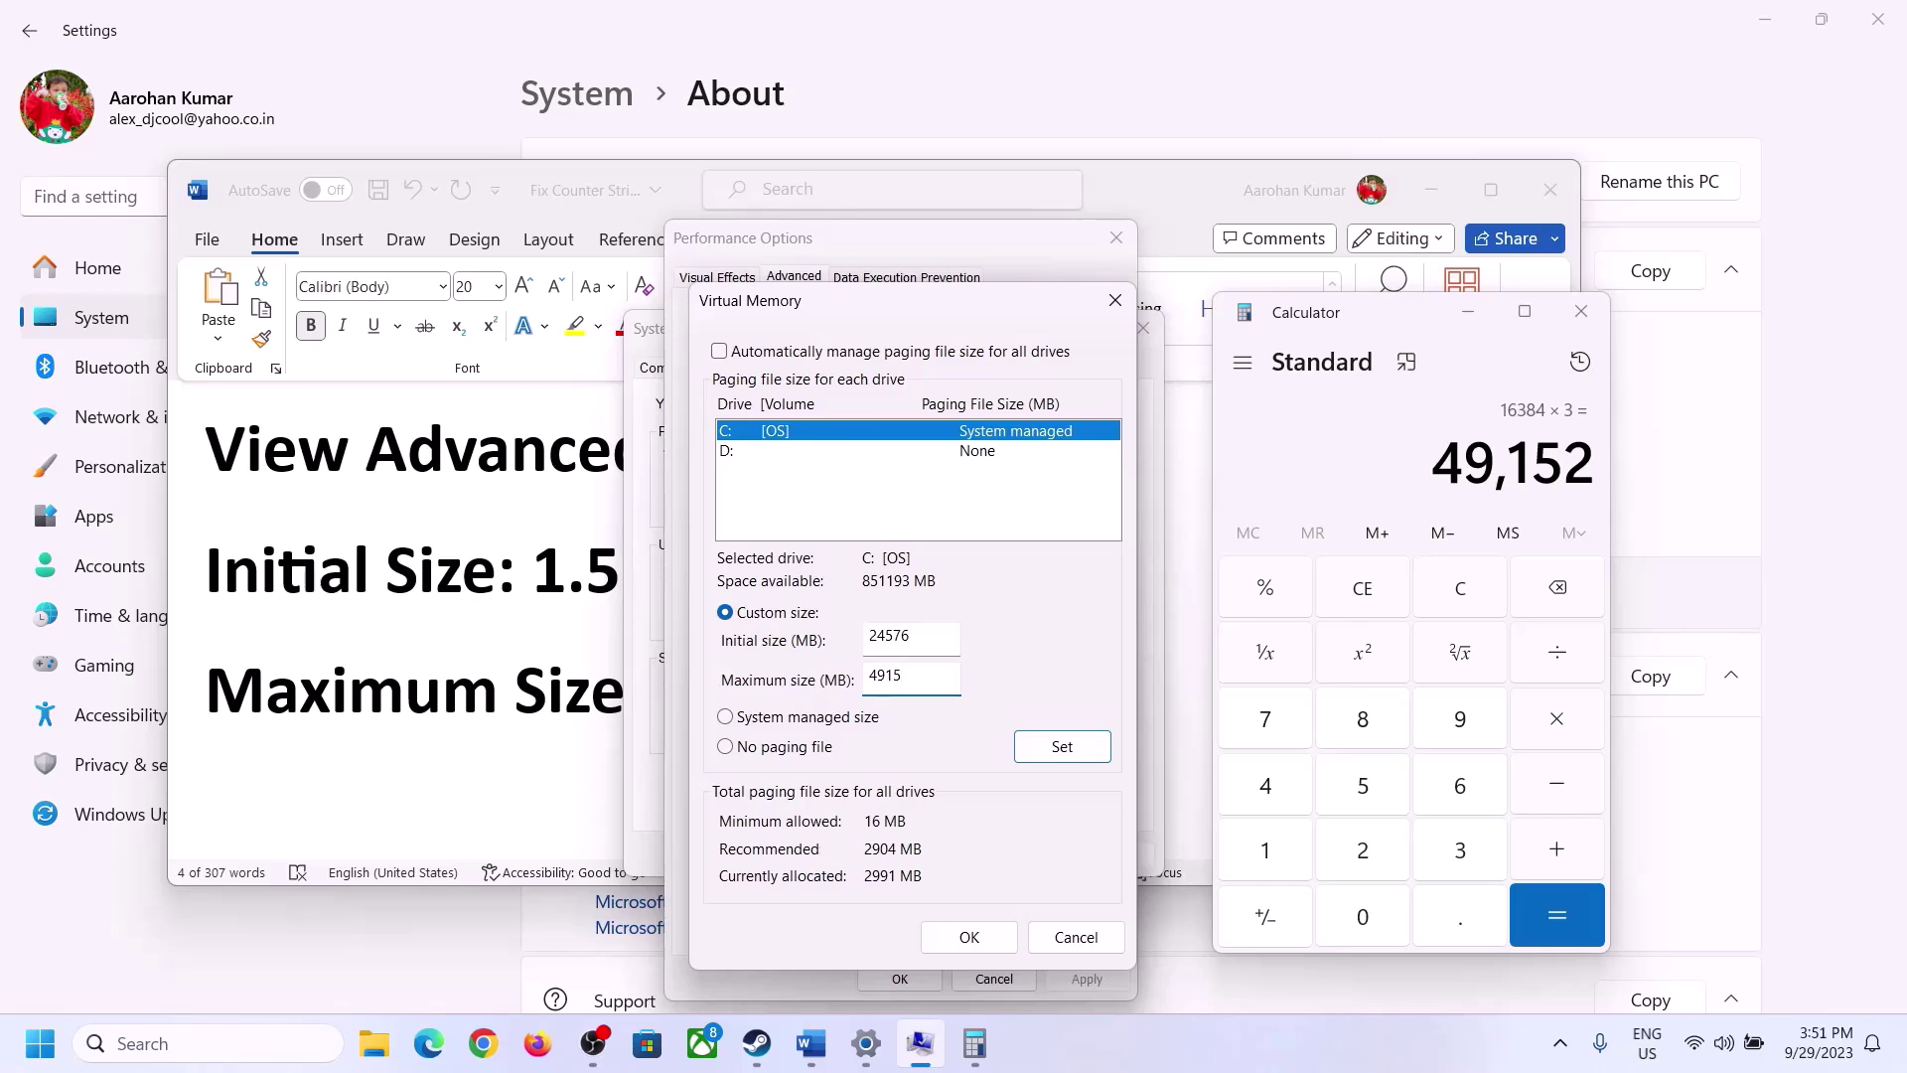
{"action": "left_click", "coordinate": [1060, 749]}
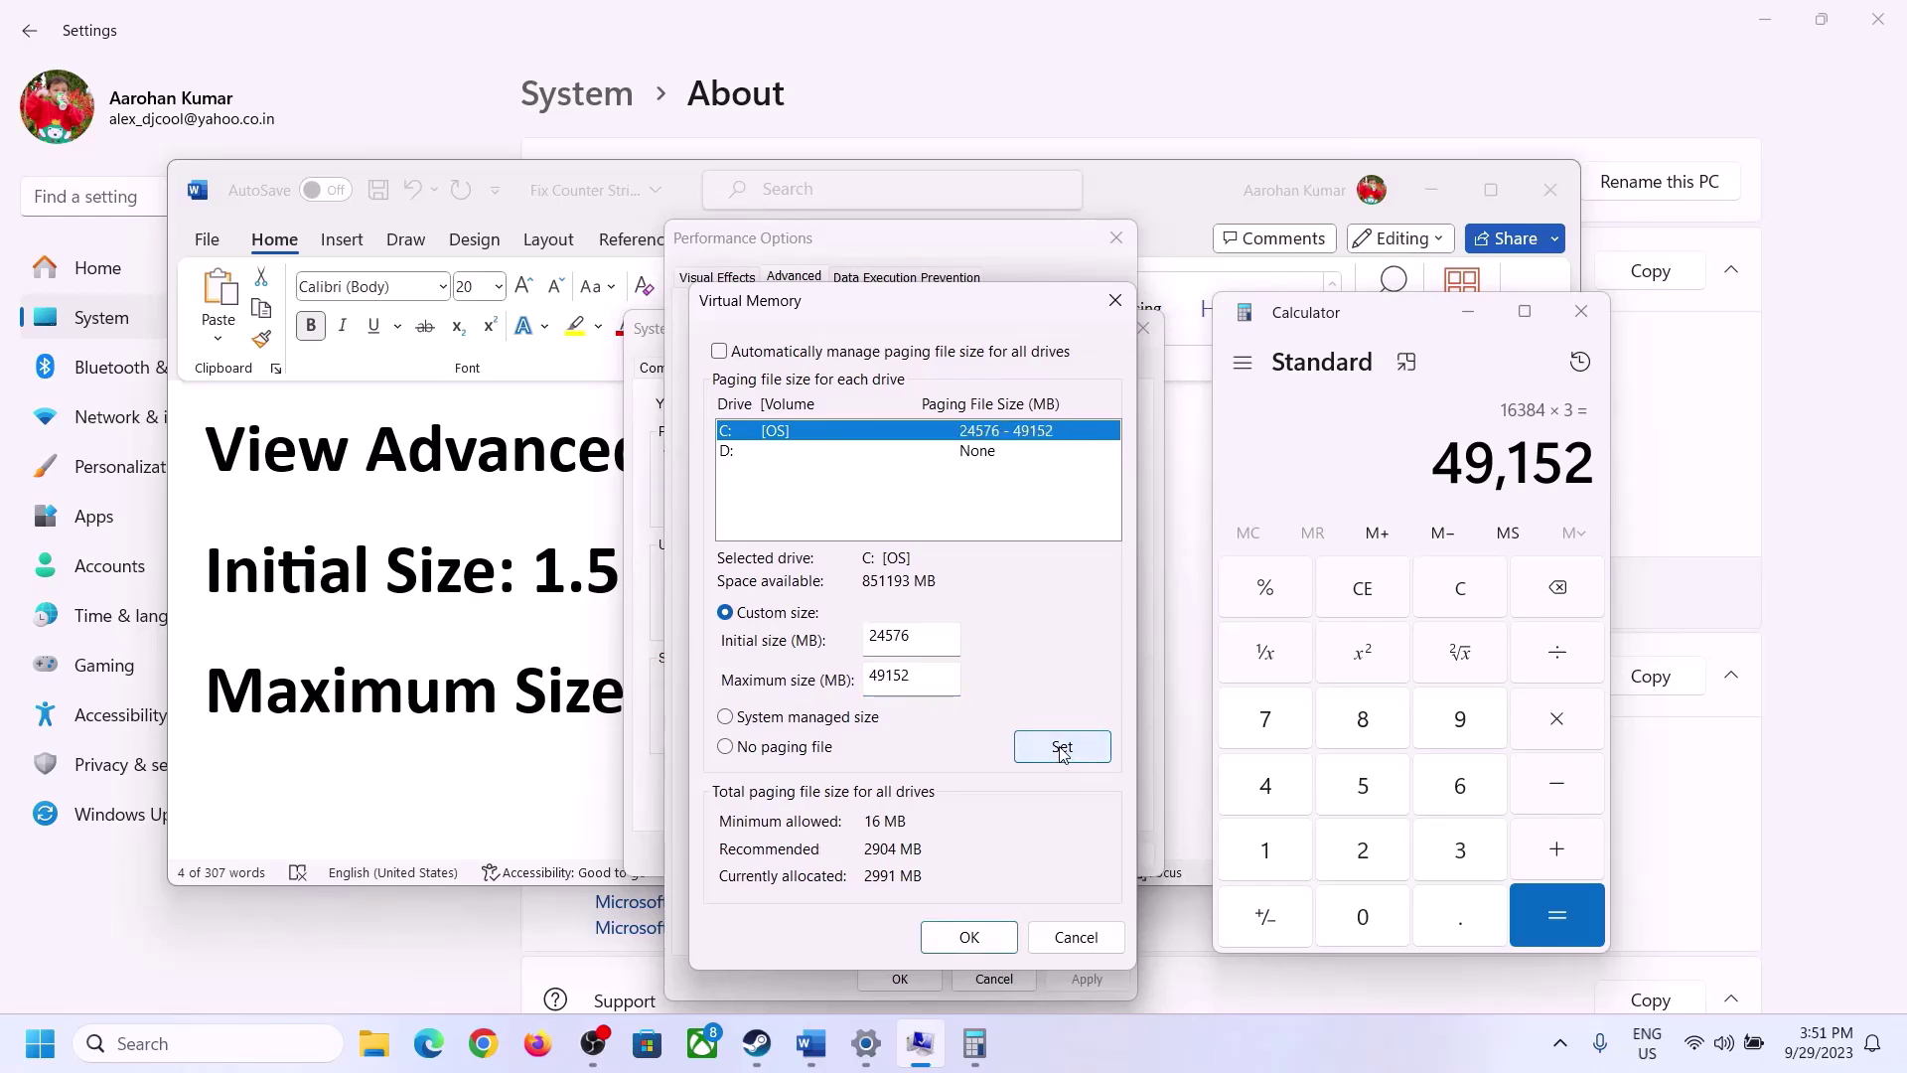
{"action": "left_click", "coordinate": [978, 941]}
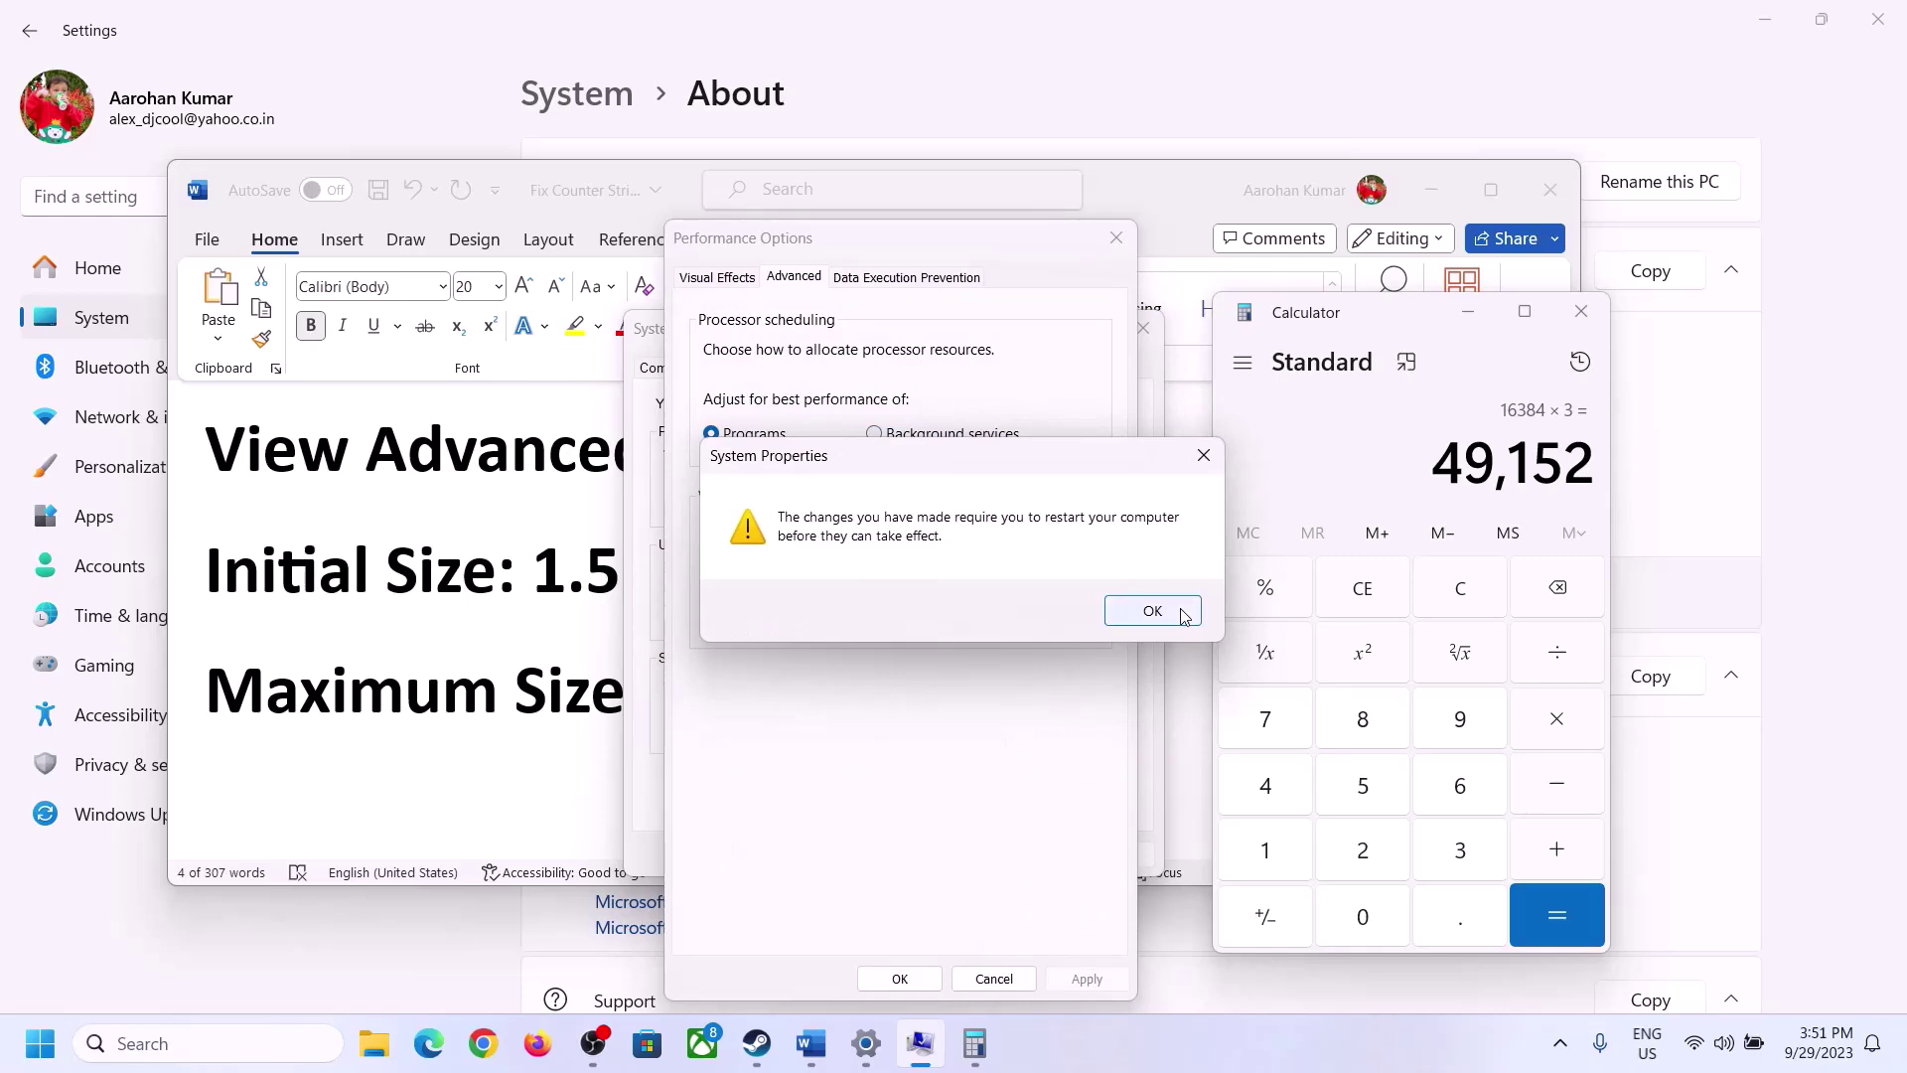
{"action": "left_click", "coordinate": [1182, 613]}
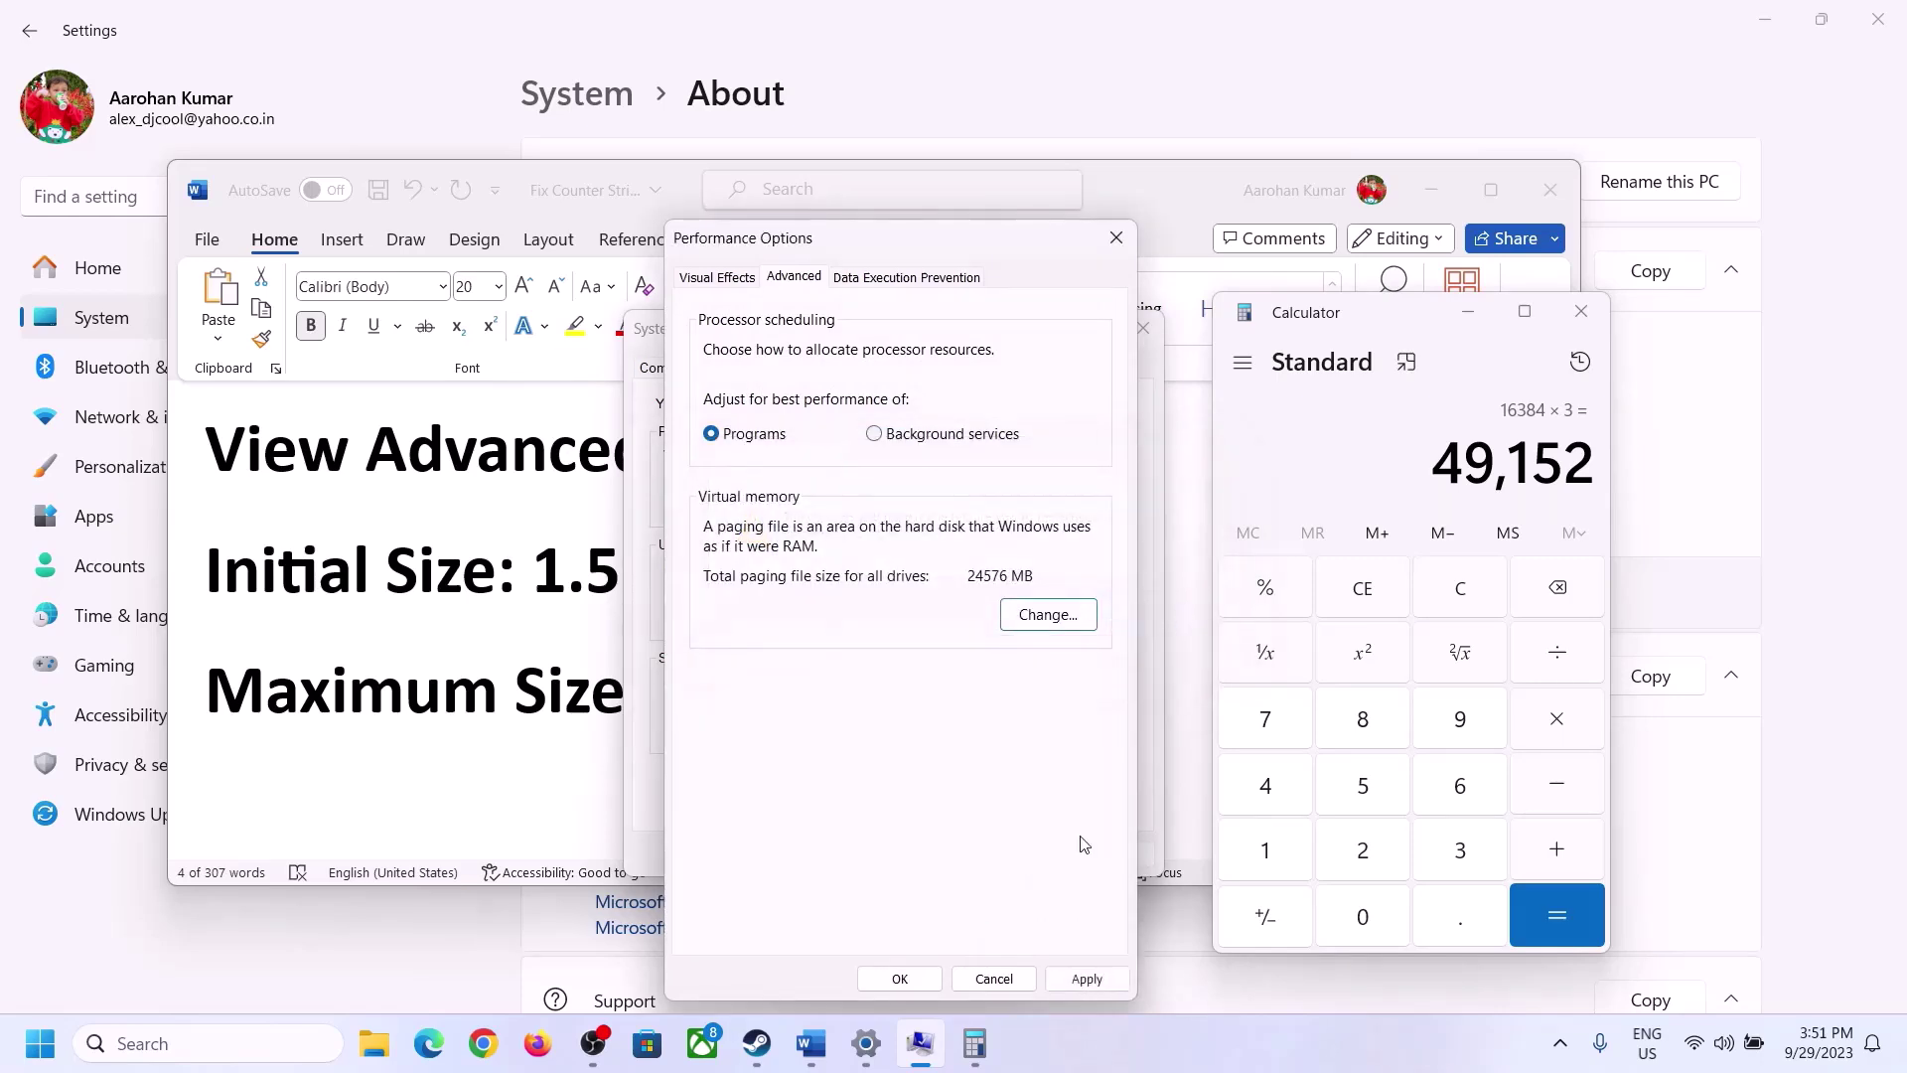
Accept and close Performance Options and System Properties, and dismiss the restart prompt without restarting
{"action": "left_click", "coordinate": [900, 978]}
{"action": "left_click", "coordinate": [892, 854]}
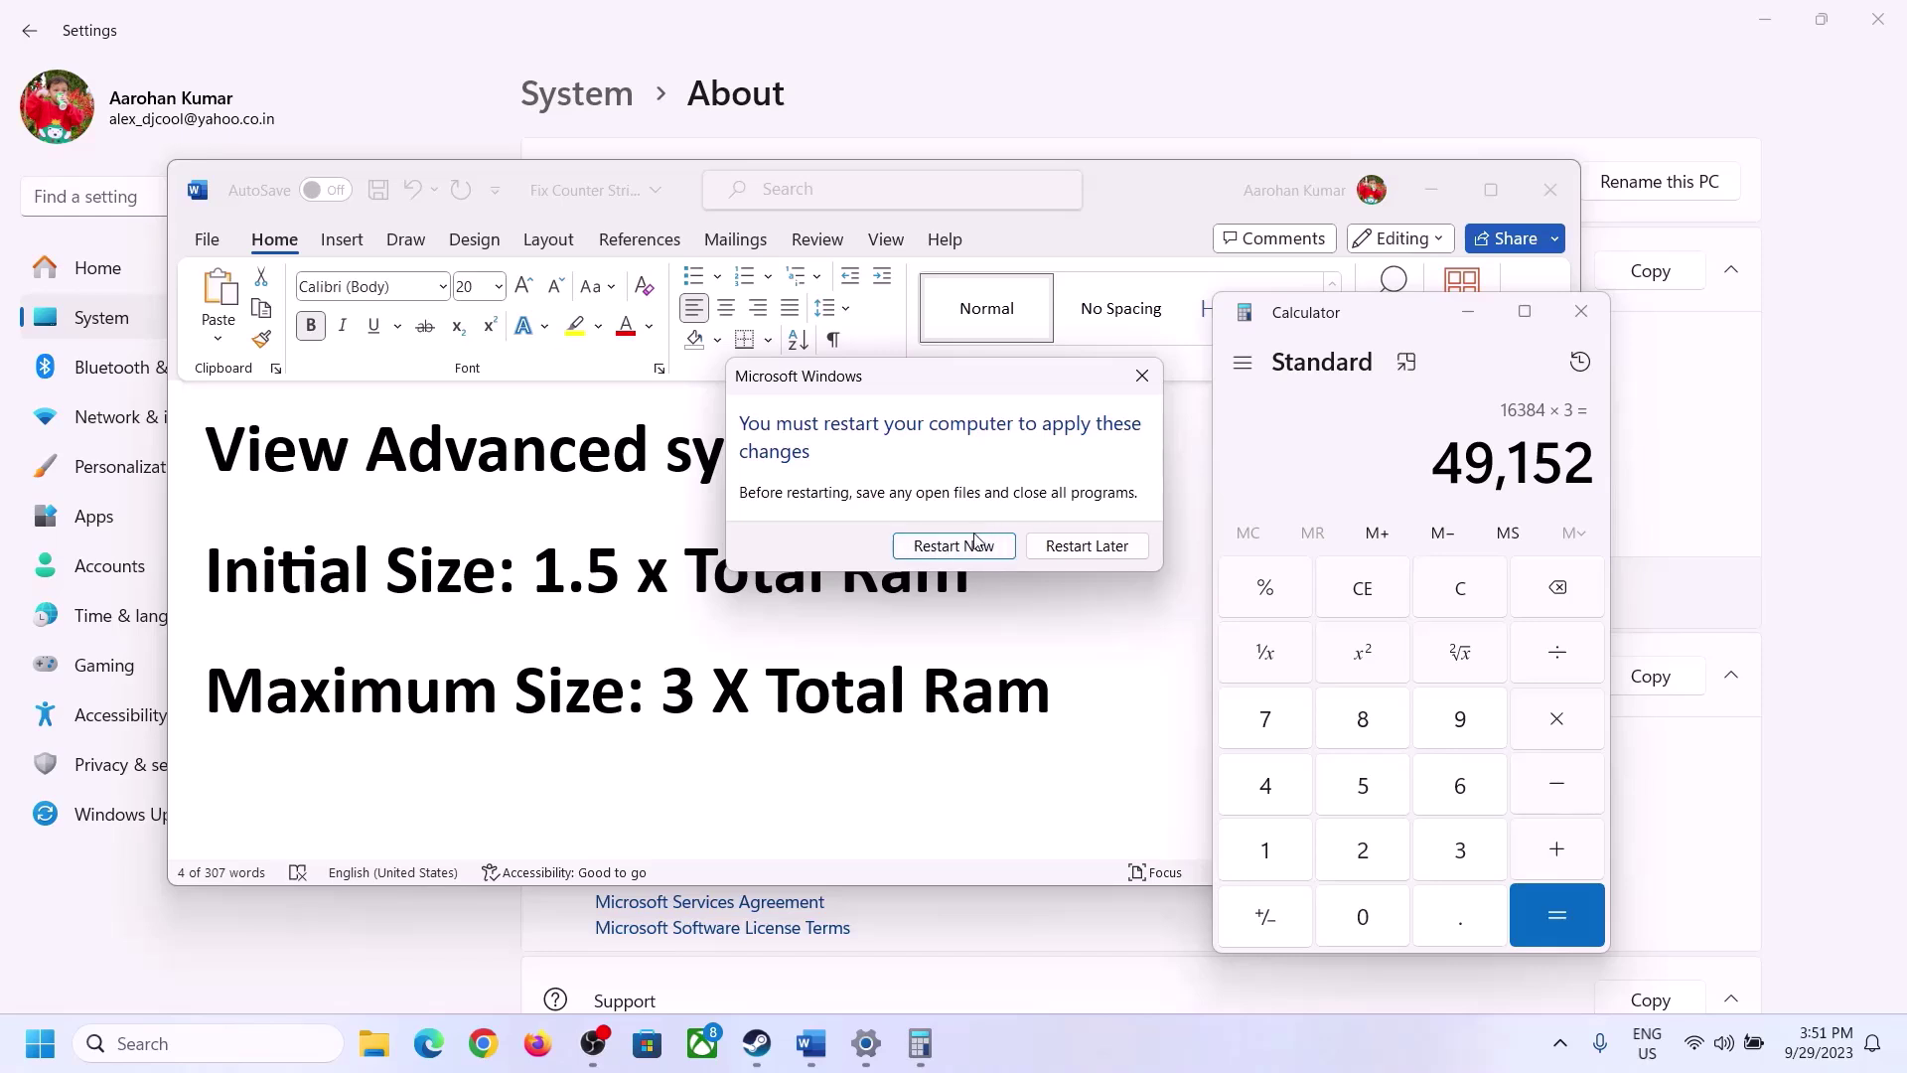
{"action": "left_click", "coordinate": [1139, 372]}
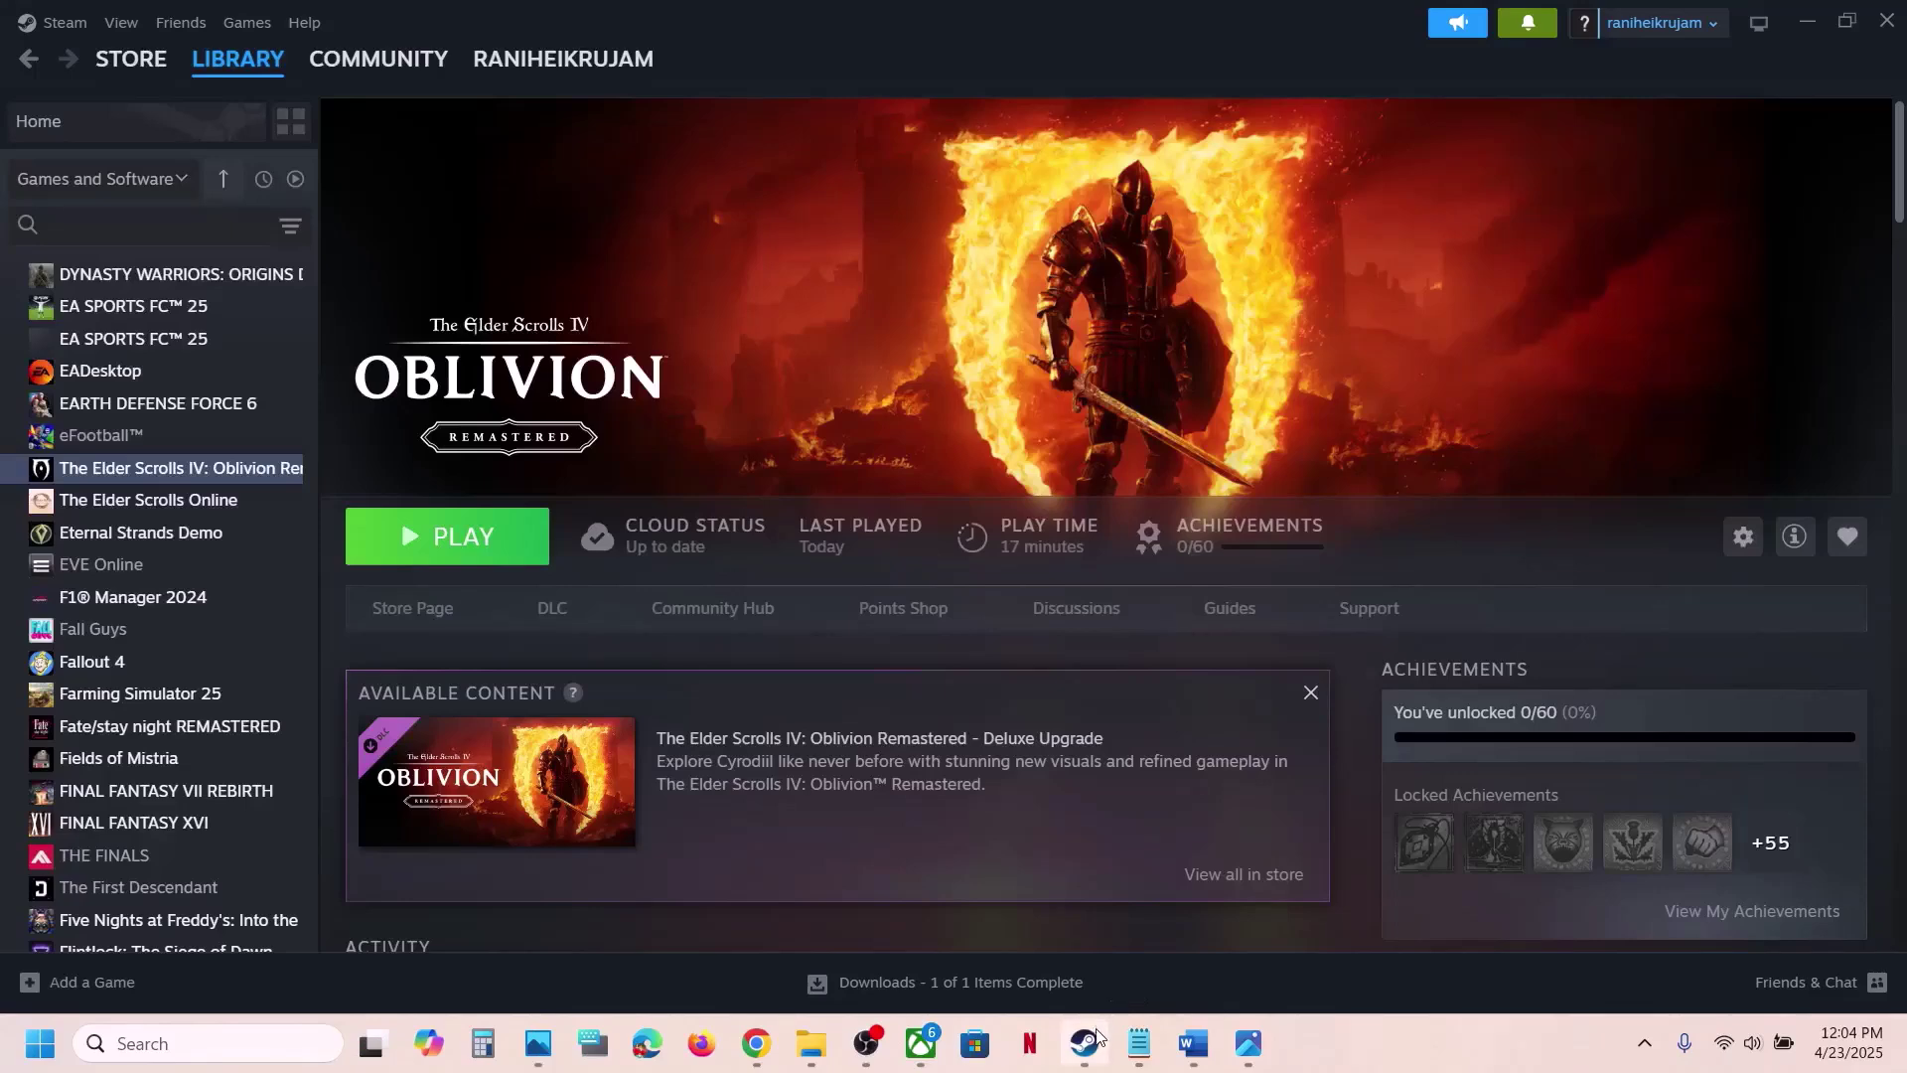
Switch to the Word document and review Step 10 about updating the system BIOS
{"action": "mouse_move", "coordinate": [1091, 1048]}
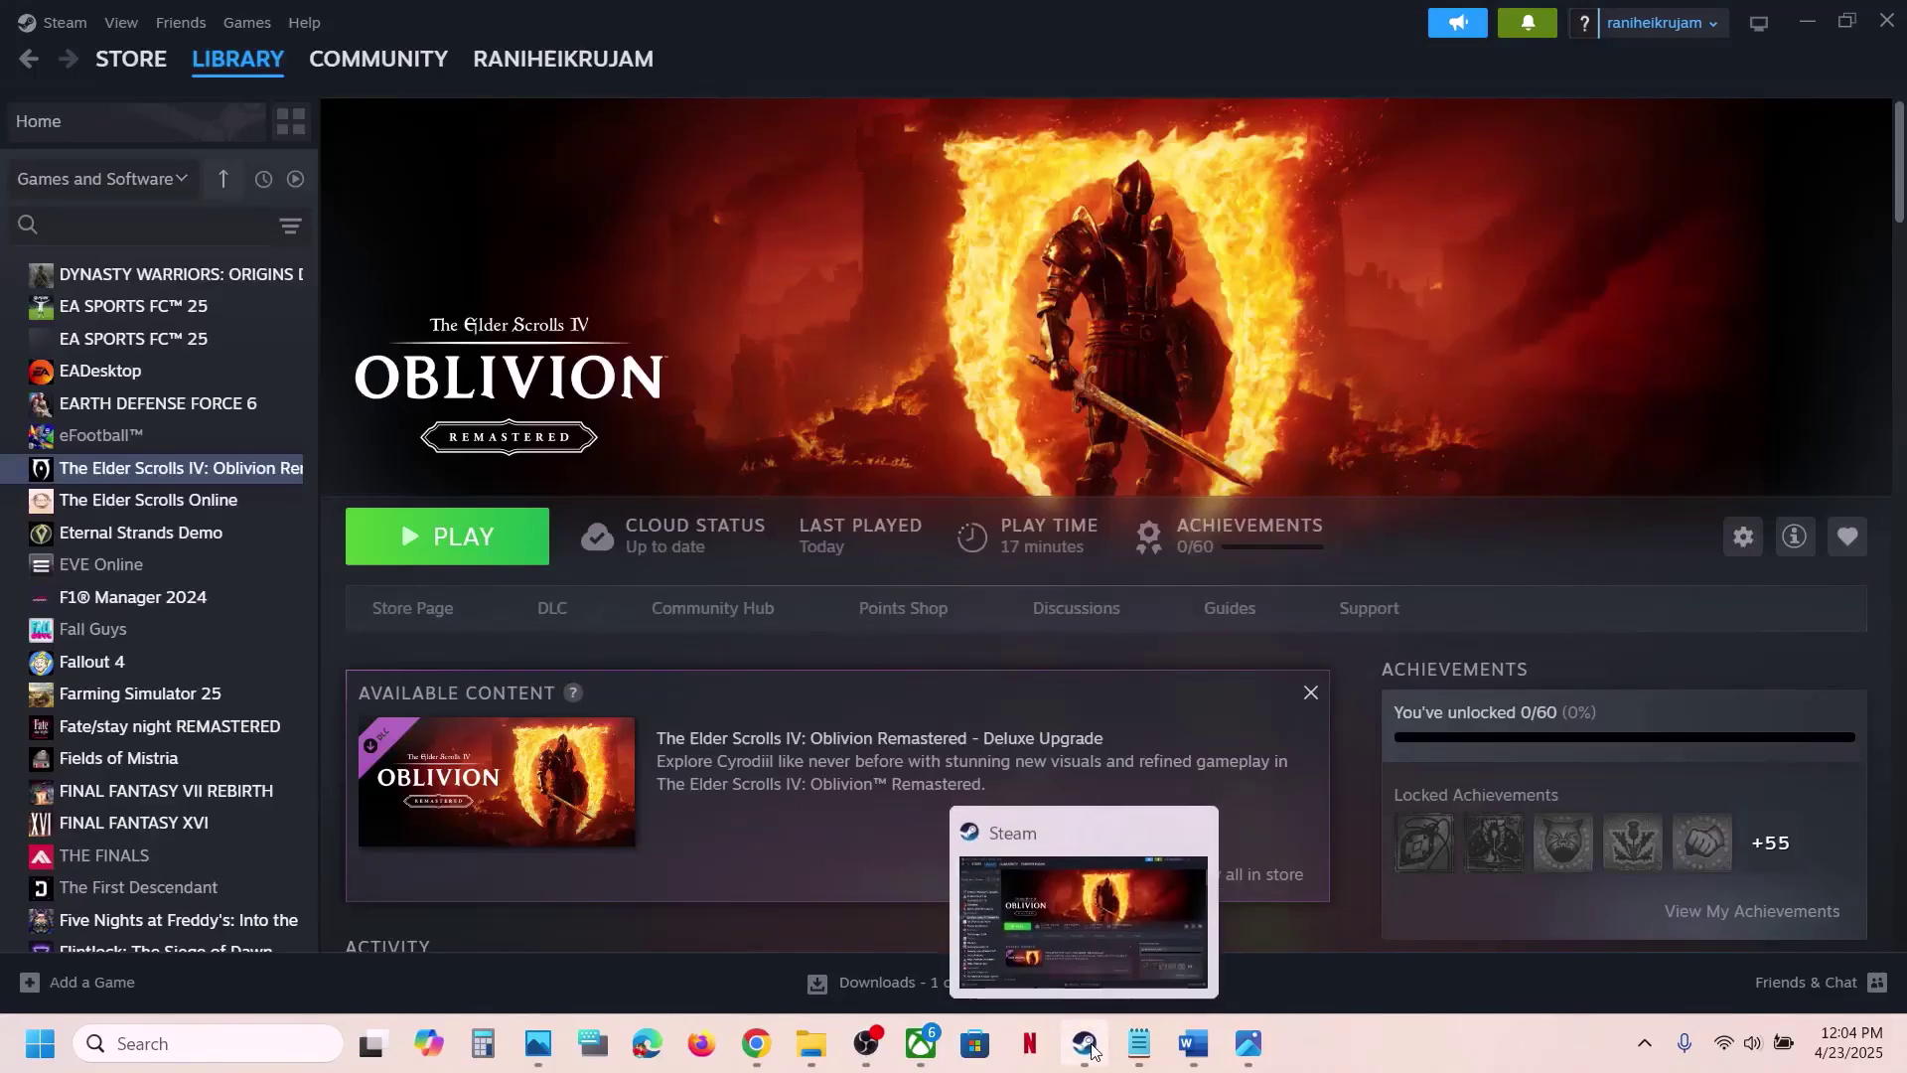
{"action": "left_click", "coordinate": [1193, 1044]}
{"action": "scroll", "coordinate": [622, 426], "scroll_direction": "down", "scroll_amount": 3}
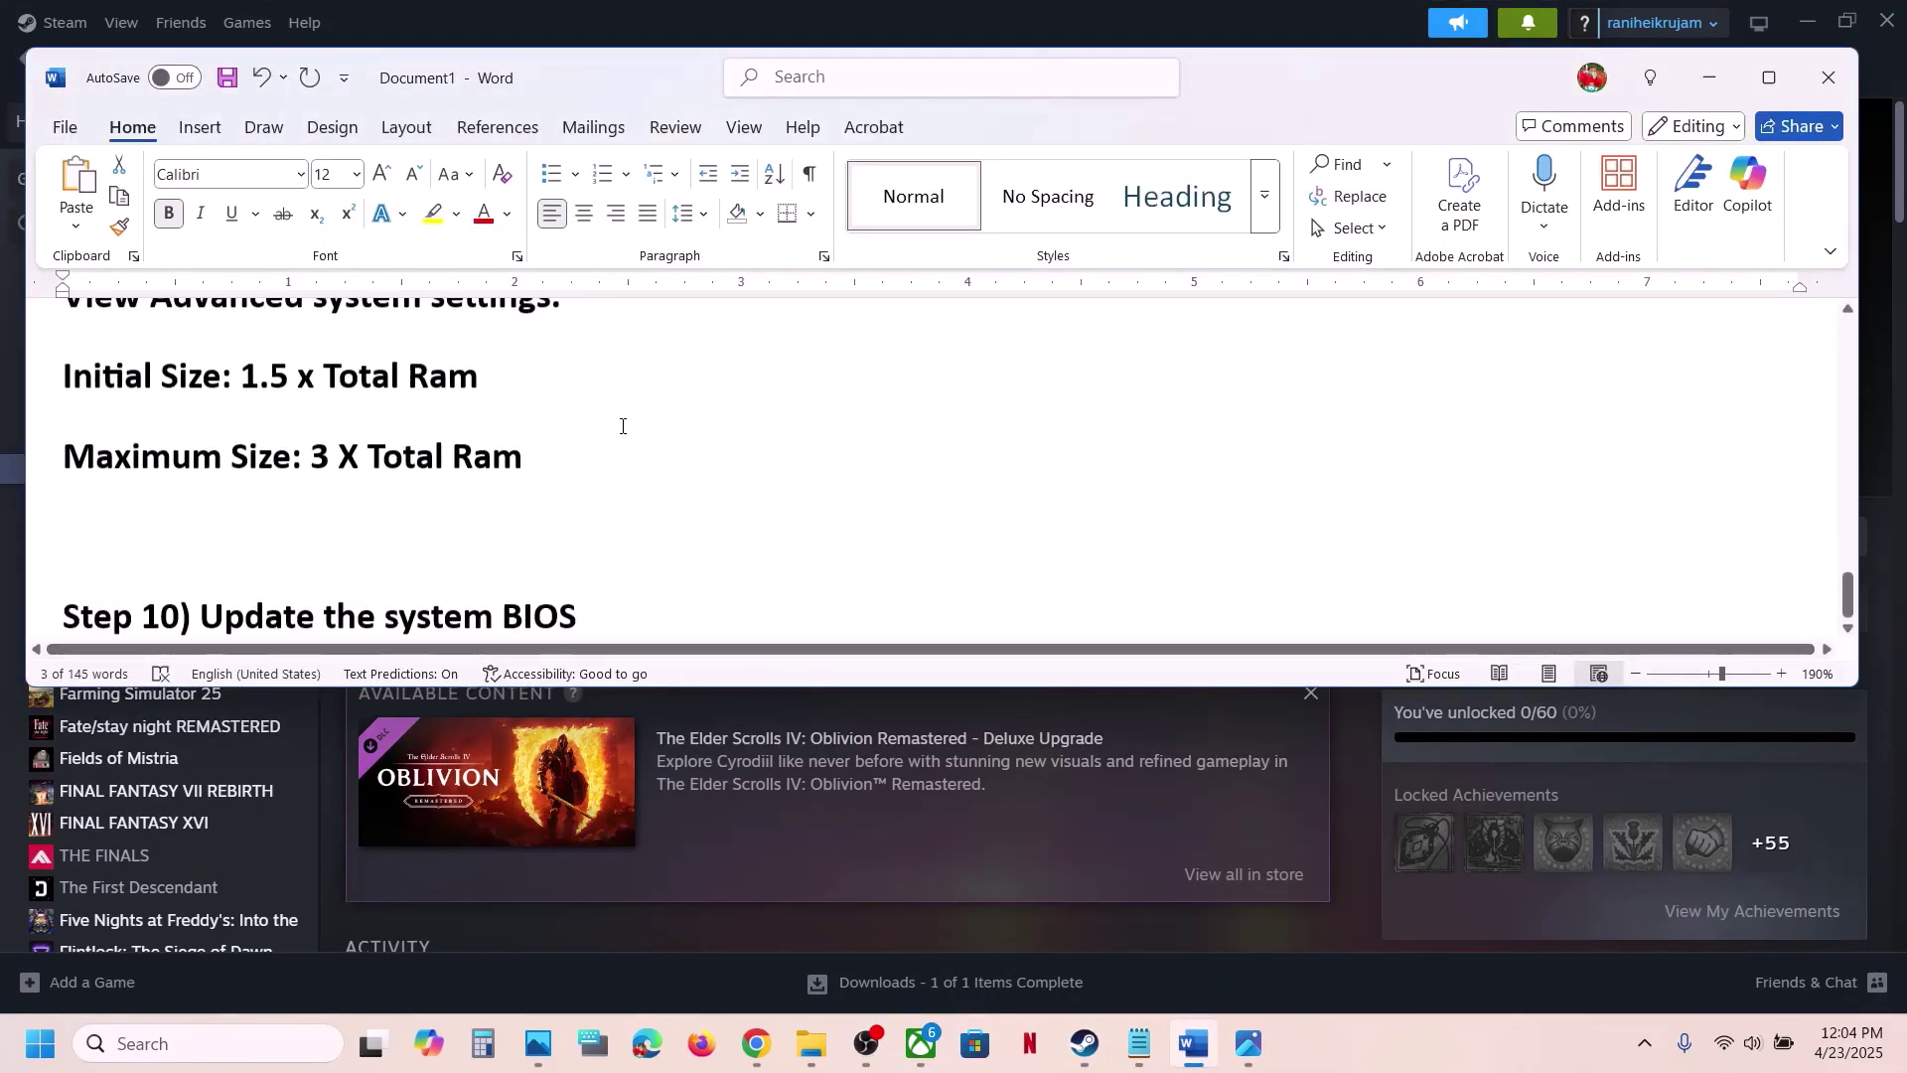
{"action": "left_click_drag", "start_coordinate": [200, 565], "coordinate": [670, 558]}
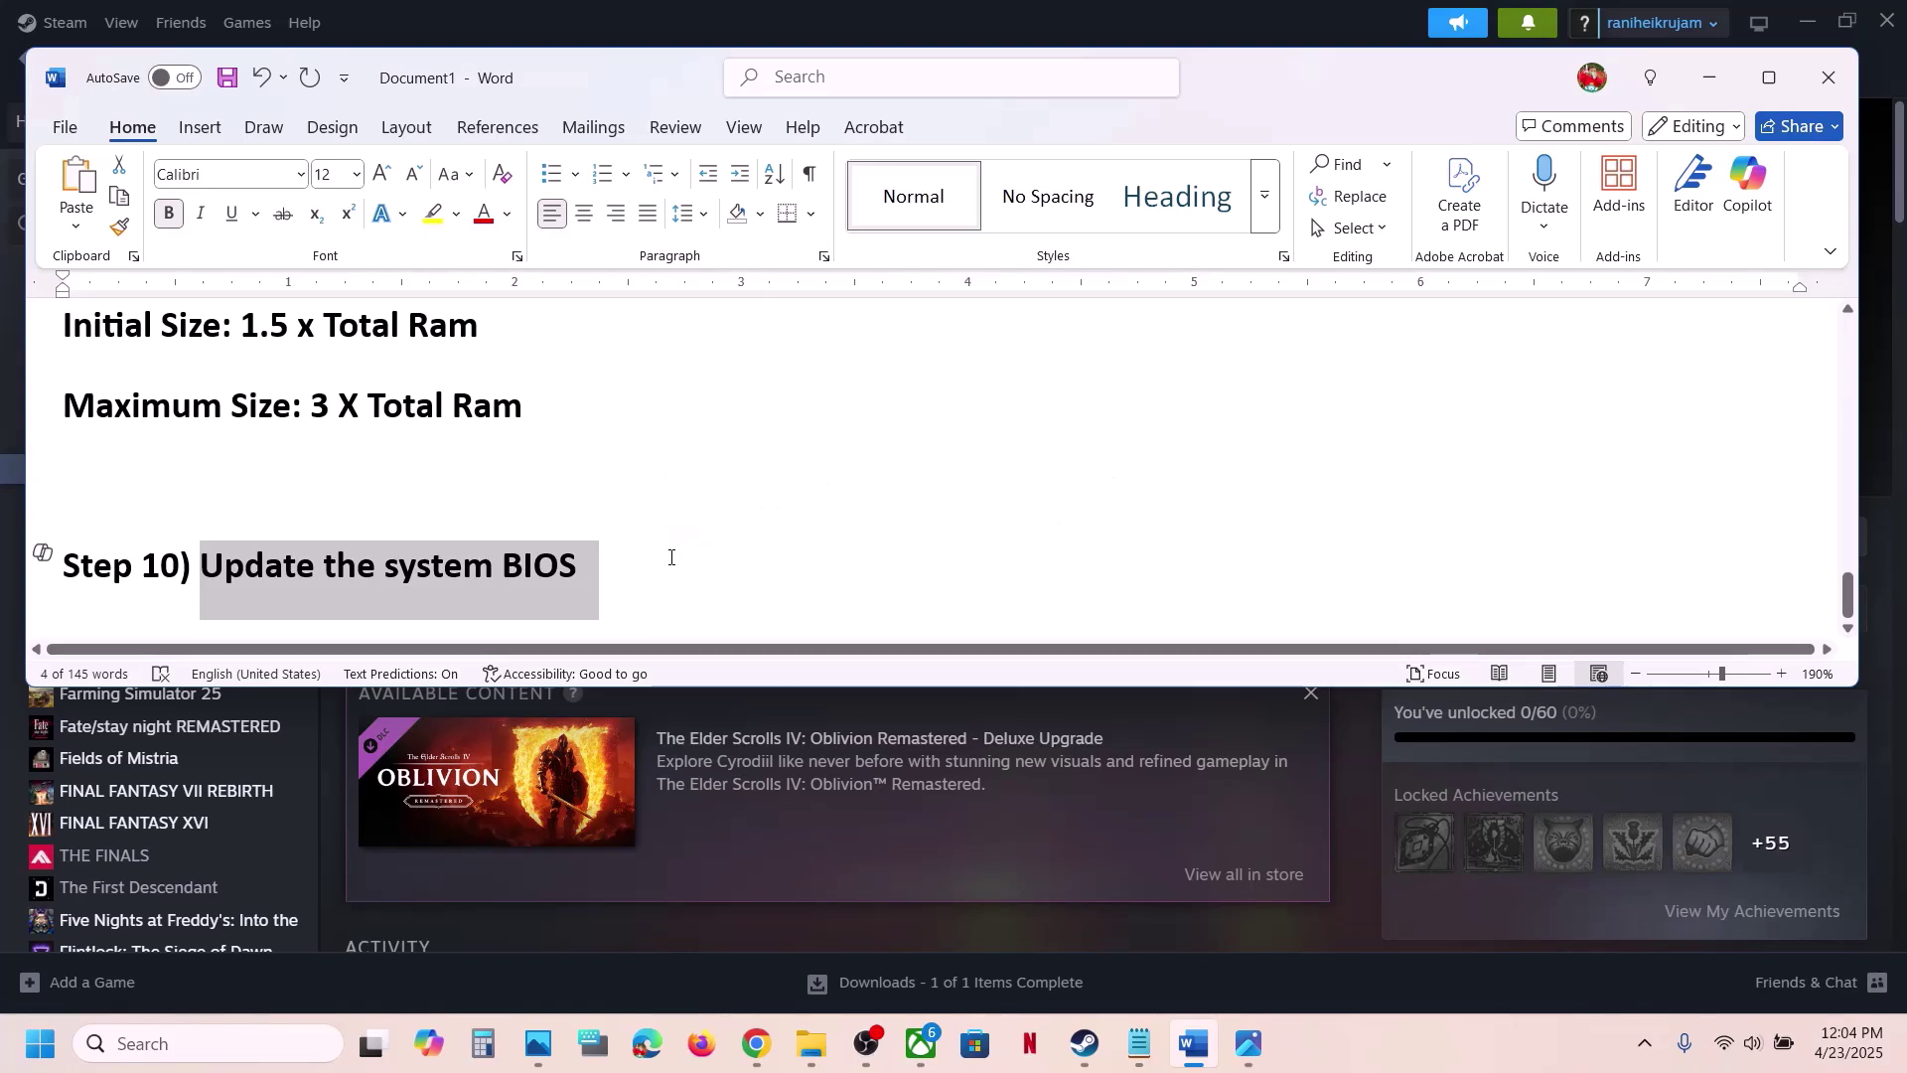
{"action": "left_click", "coordinate": [670, 557]}
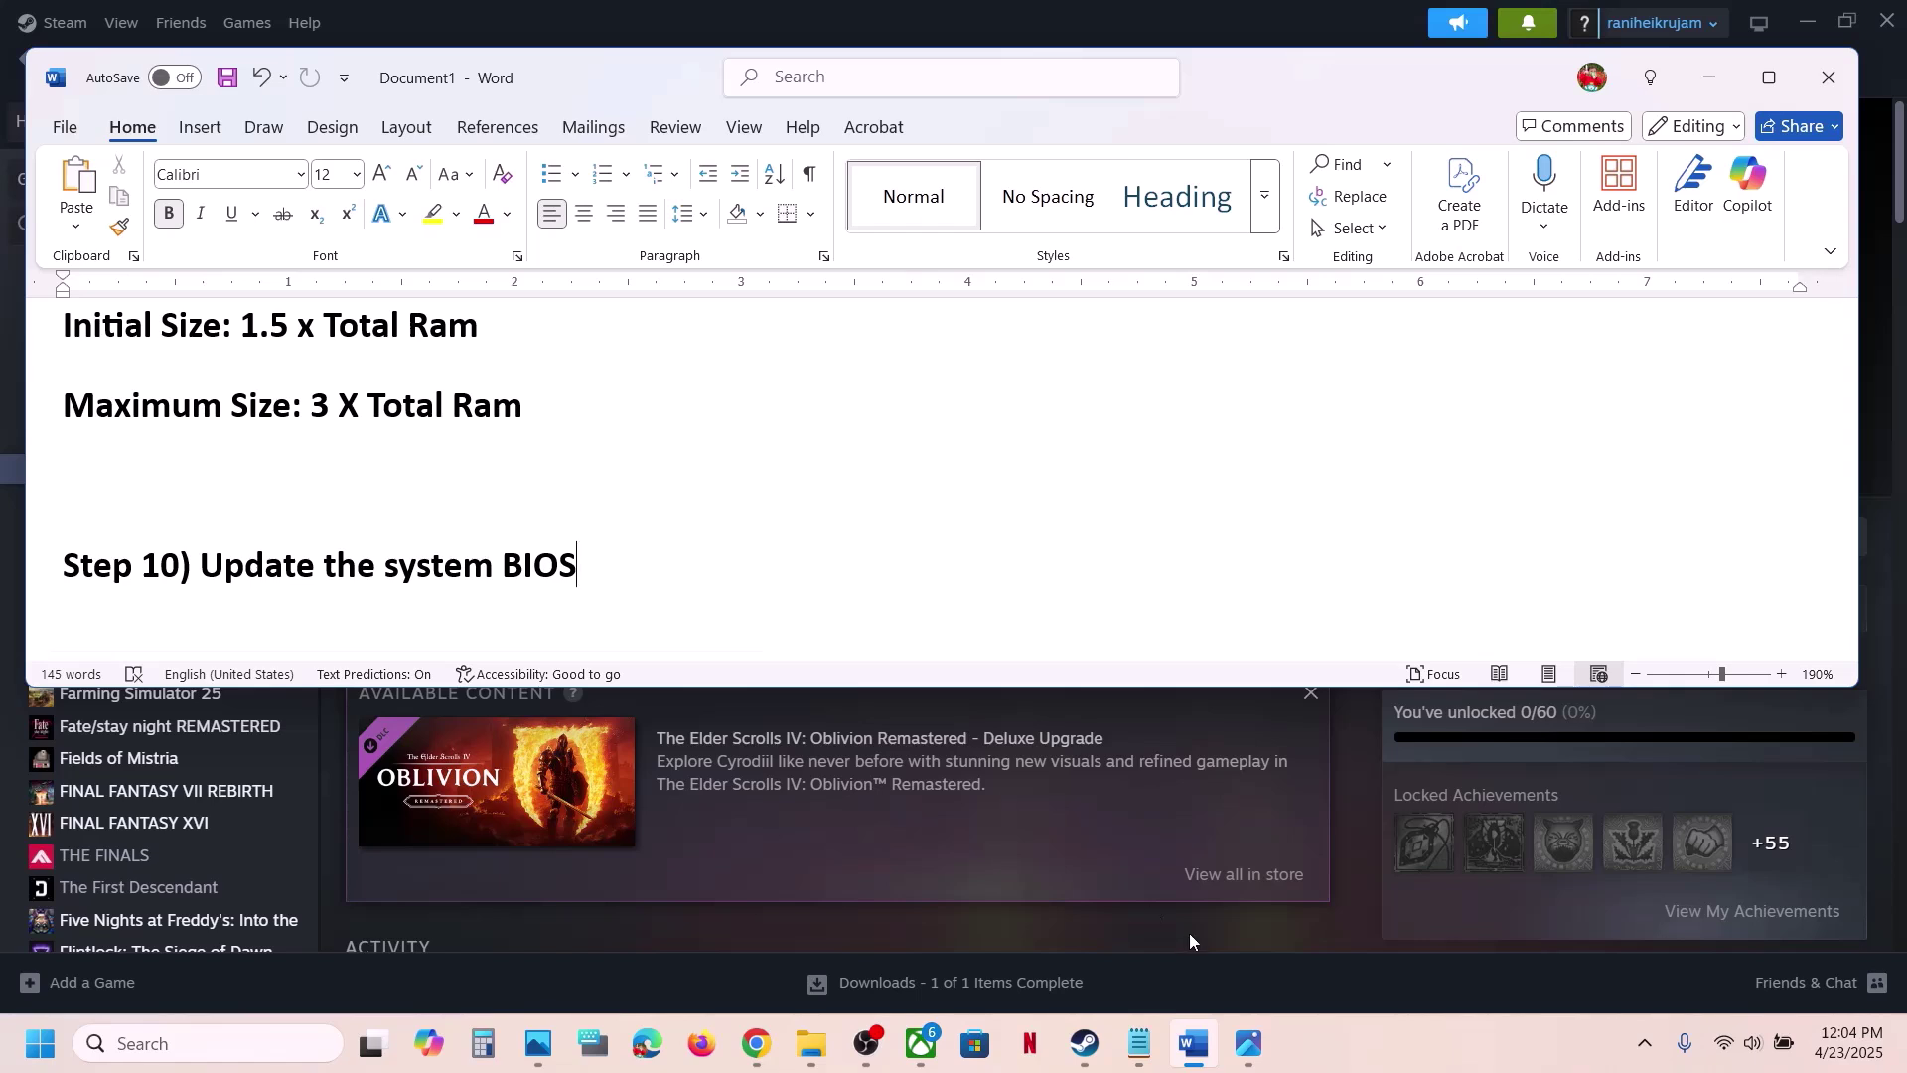
Check the laptop's battery charge in the Windows quick settings and return to the BIOS step in Word
{"action": "left_click", "coordinate": [1748, 1043]}
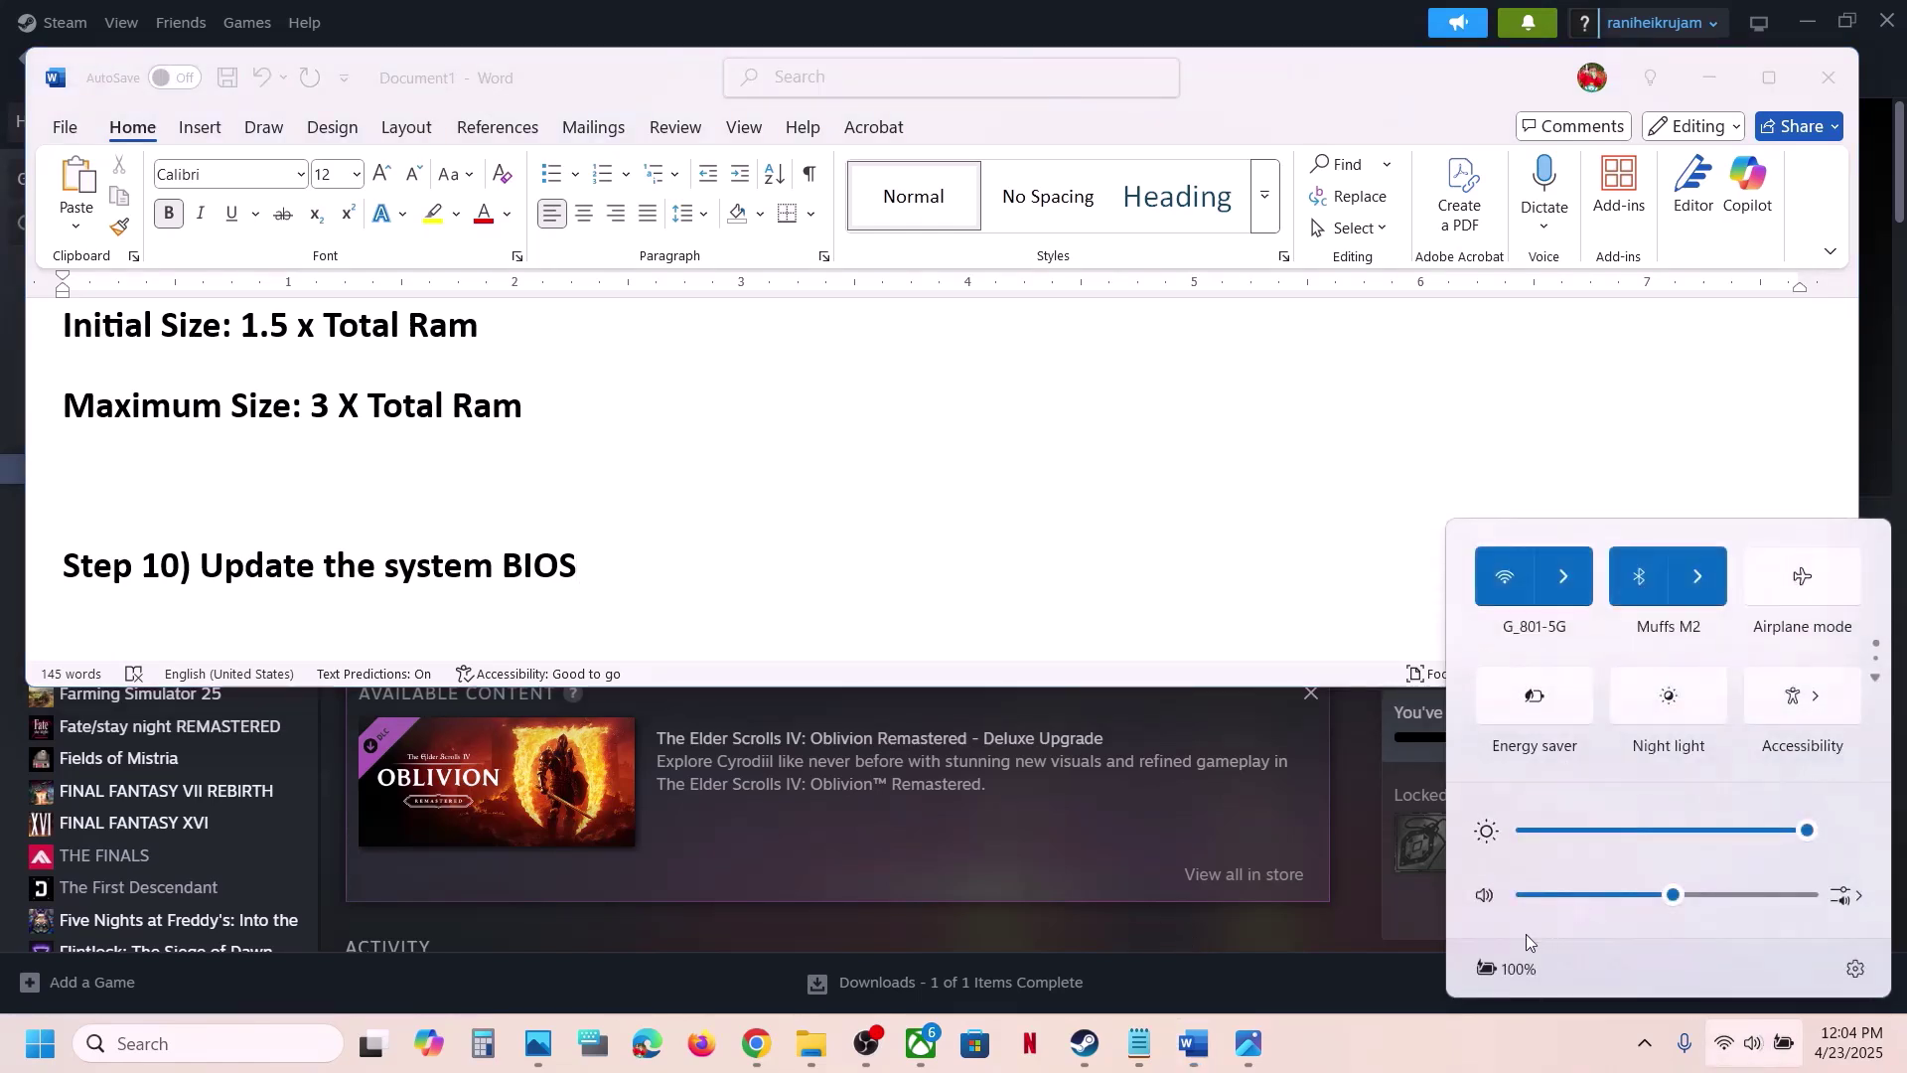
{"action": "mouse_move", "coordinate": [1511, 971]}
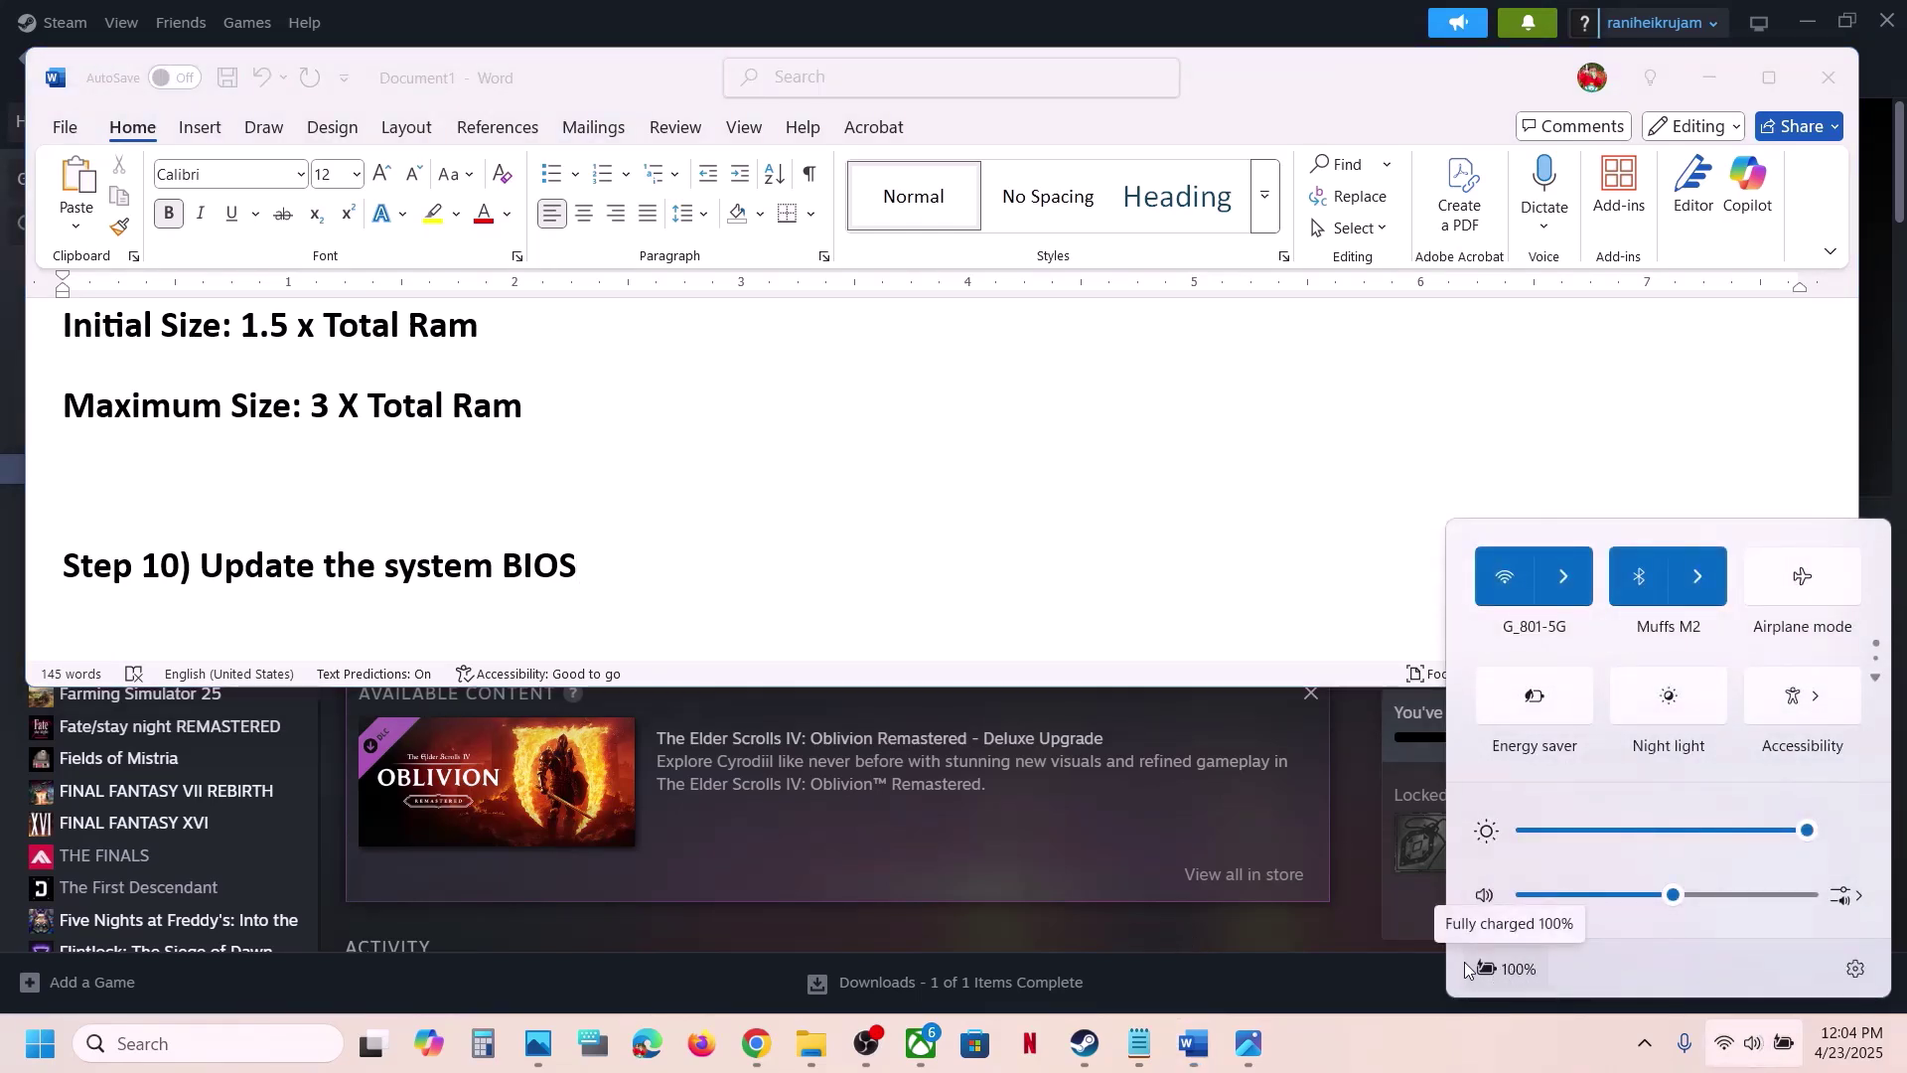
{"action": "left_click", "coordinate": [636, 591]}
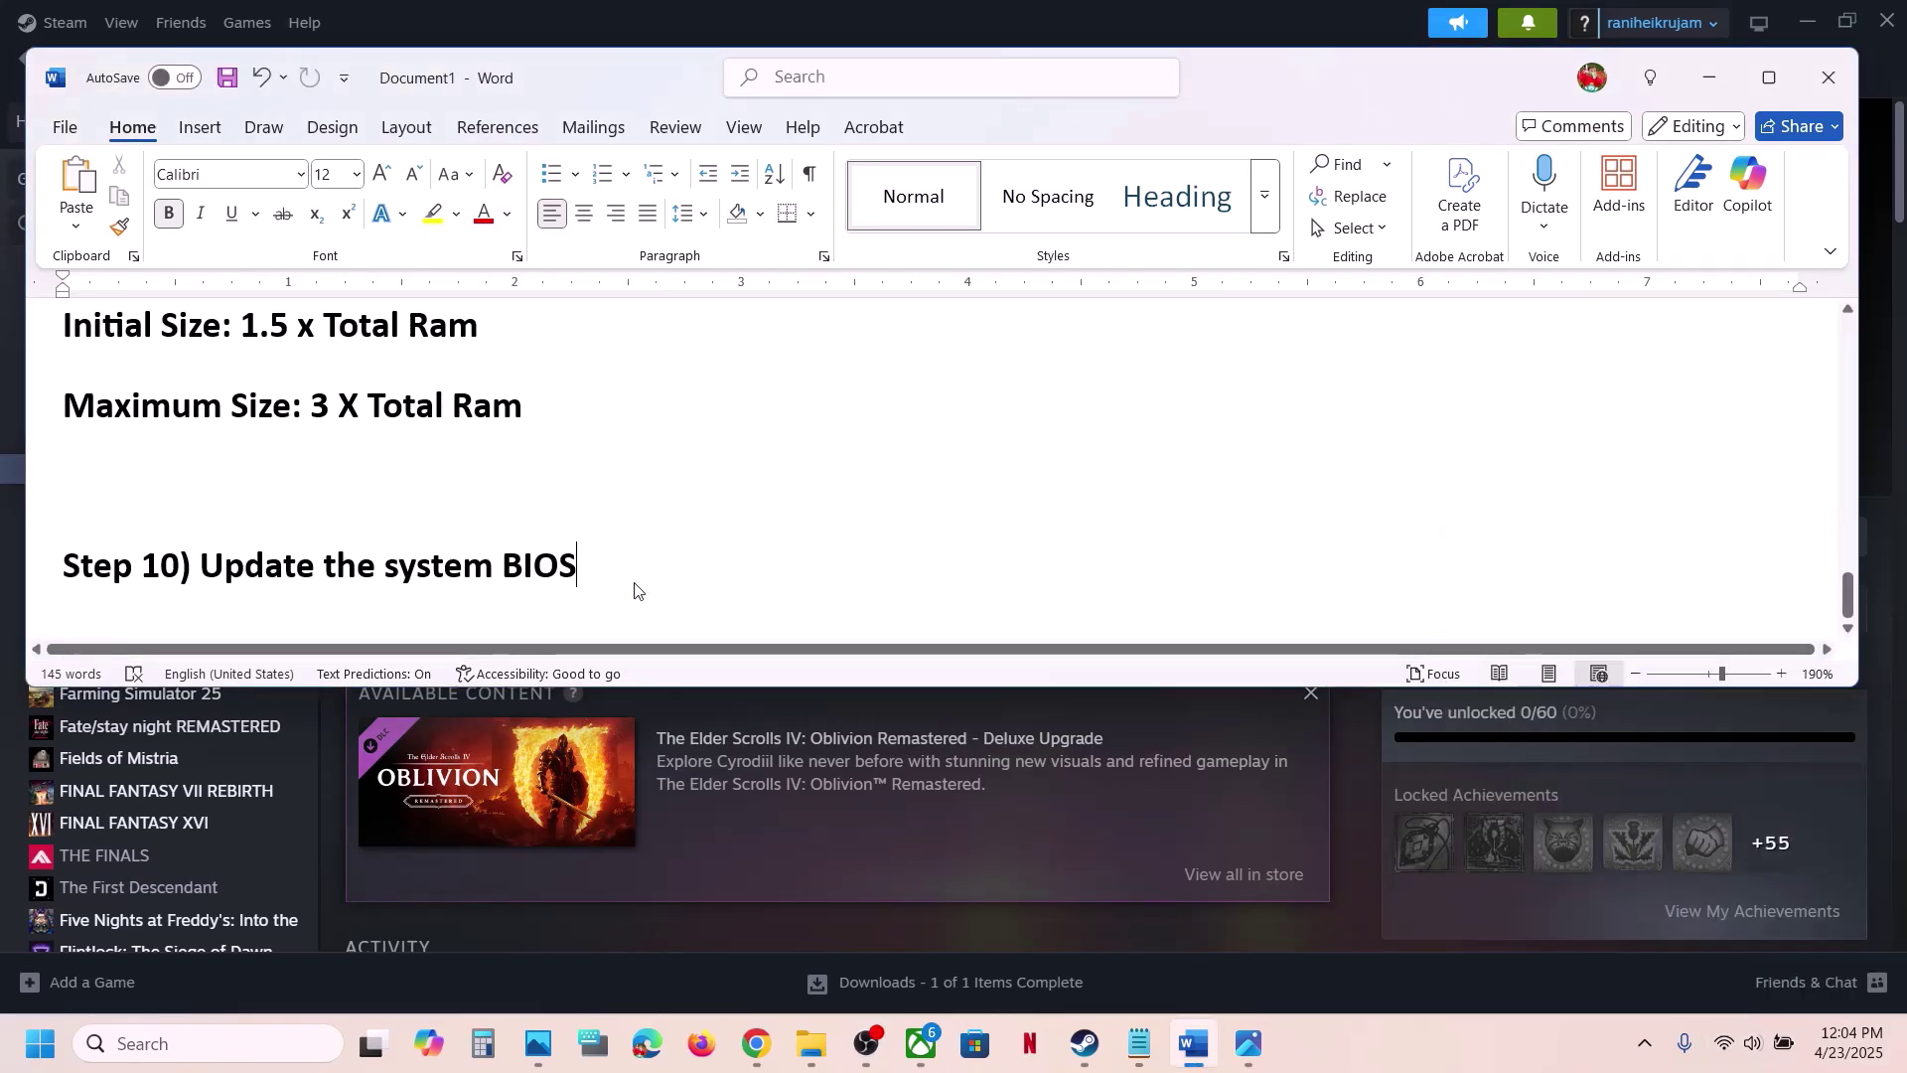
Switch to Steam and view the uninstall option among the management options for The Elder Scrolls IV: Oblivion Remastered, leaving the game installed
{"action": "left_click", "coordinate": [1363, 742]}
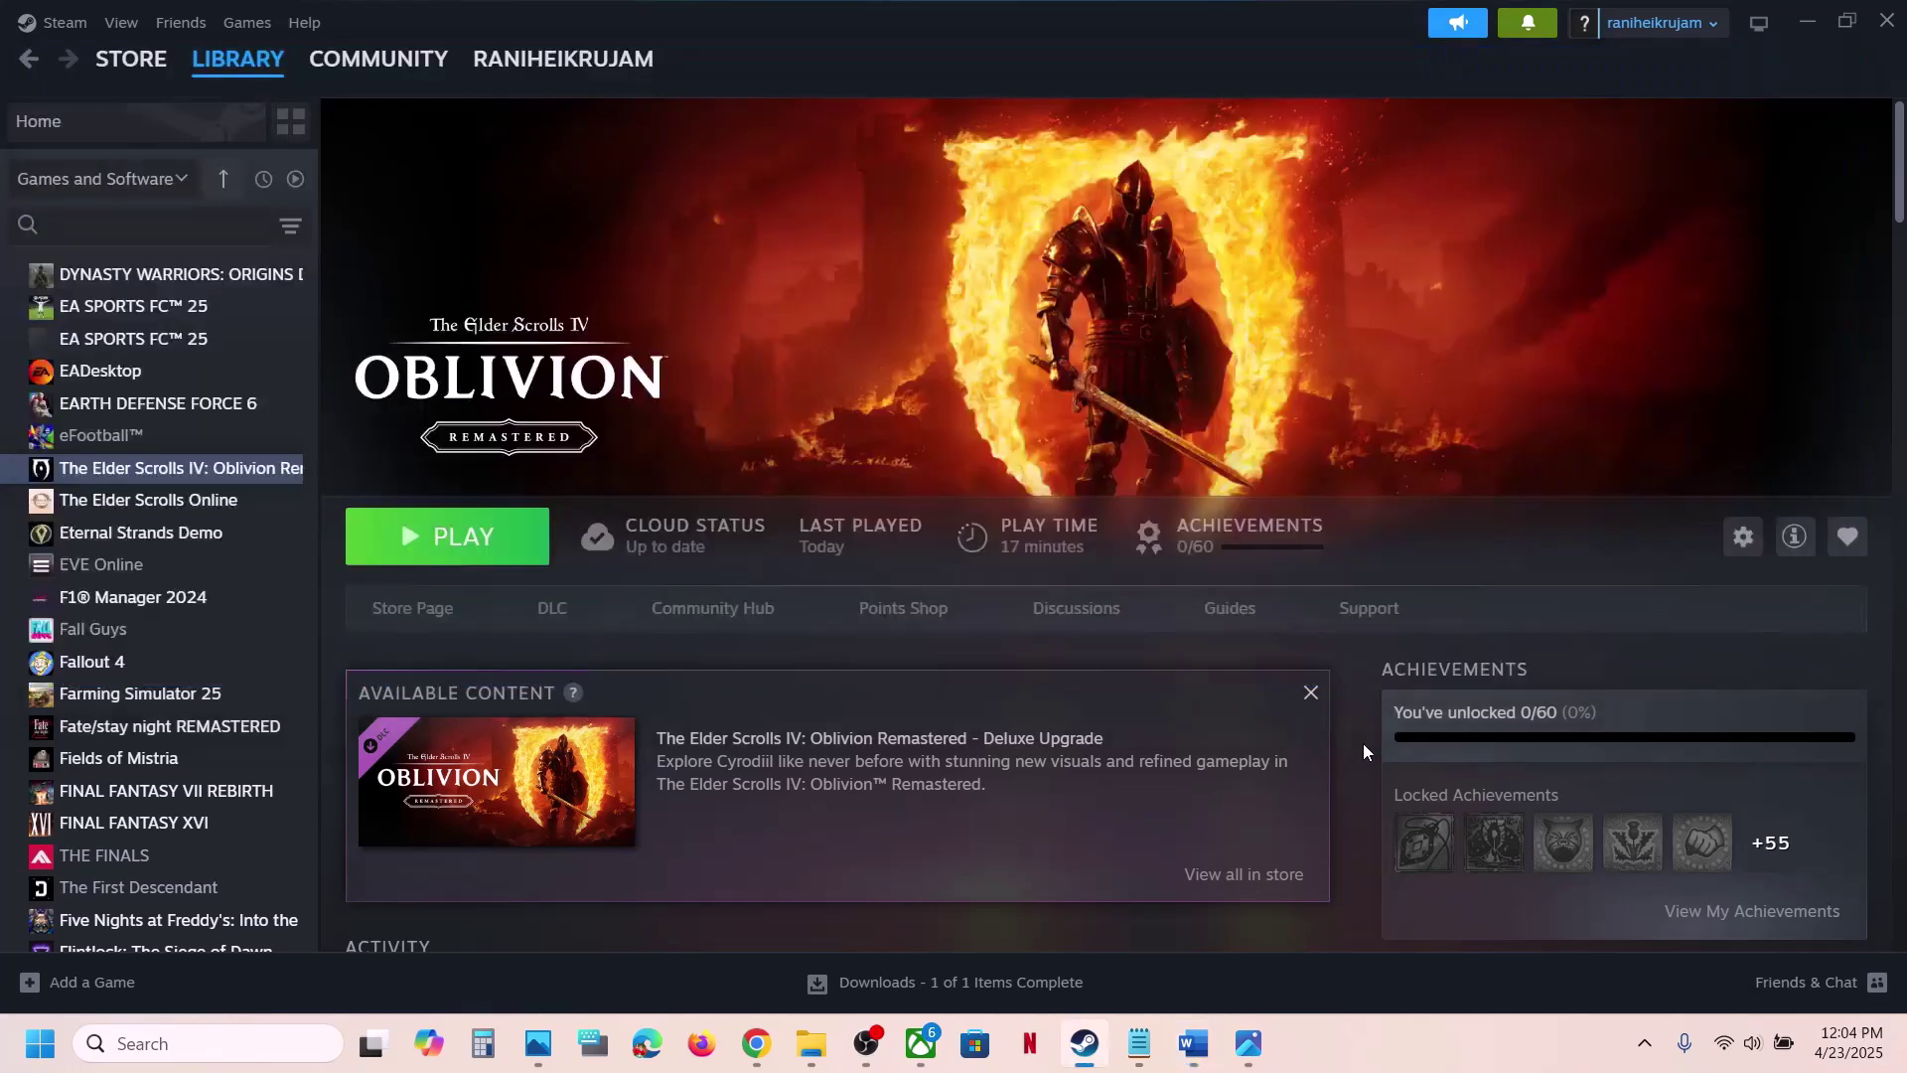
{"action": "right_click", "coordinate": [257, 471]}
{"action": "mouse_move", "coordinate": [347, 621]}
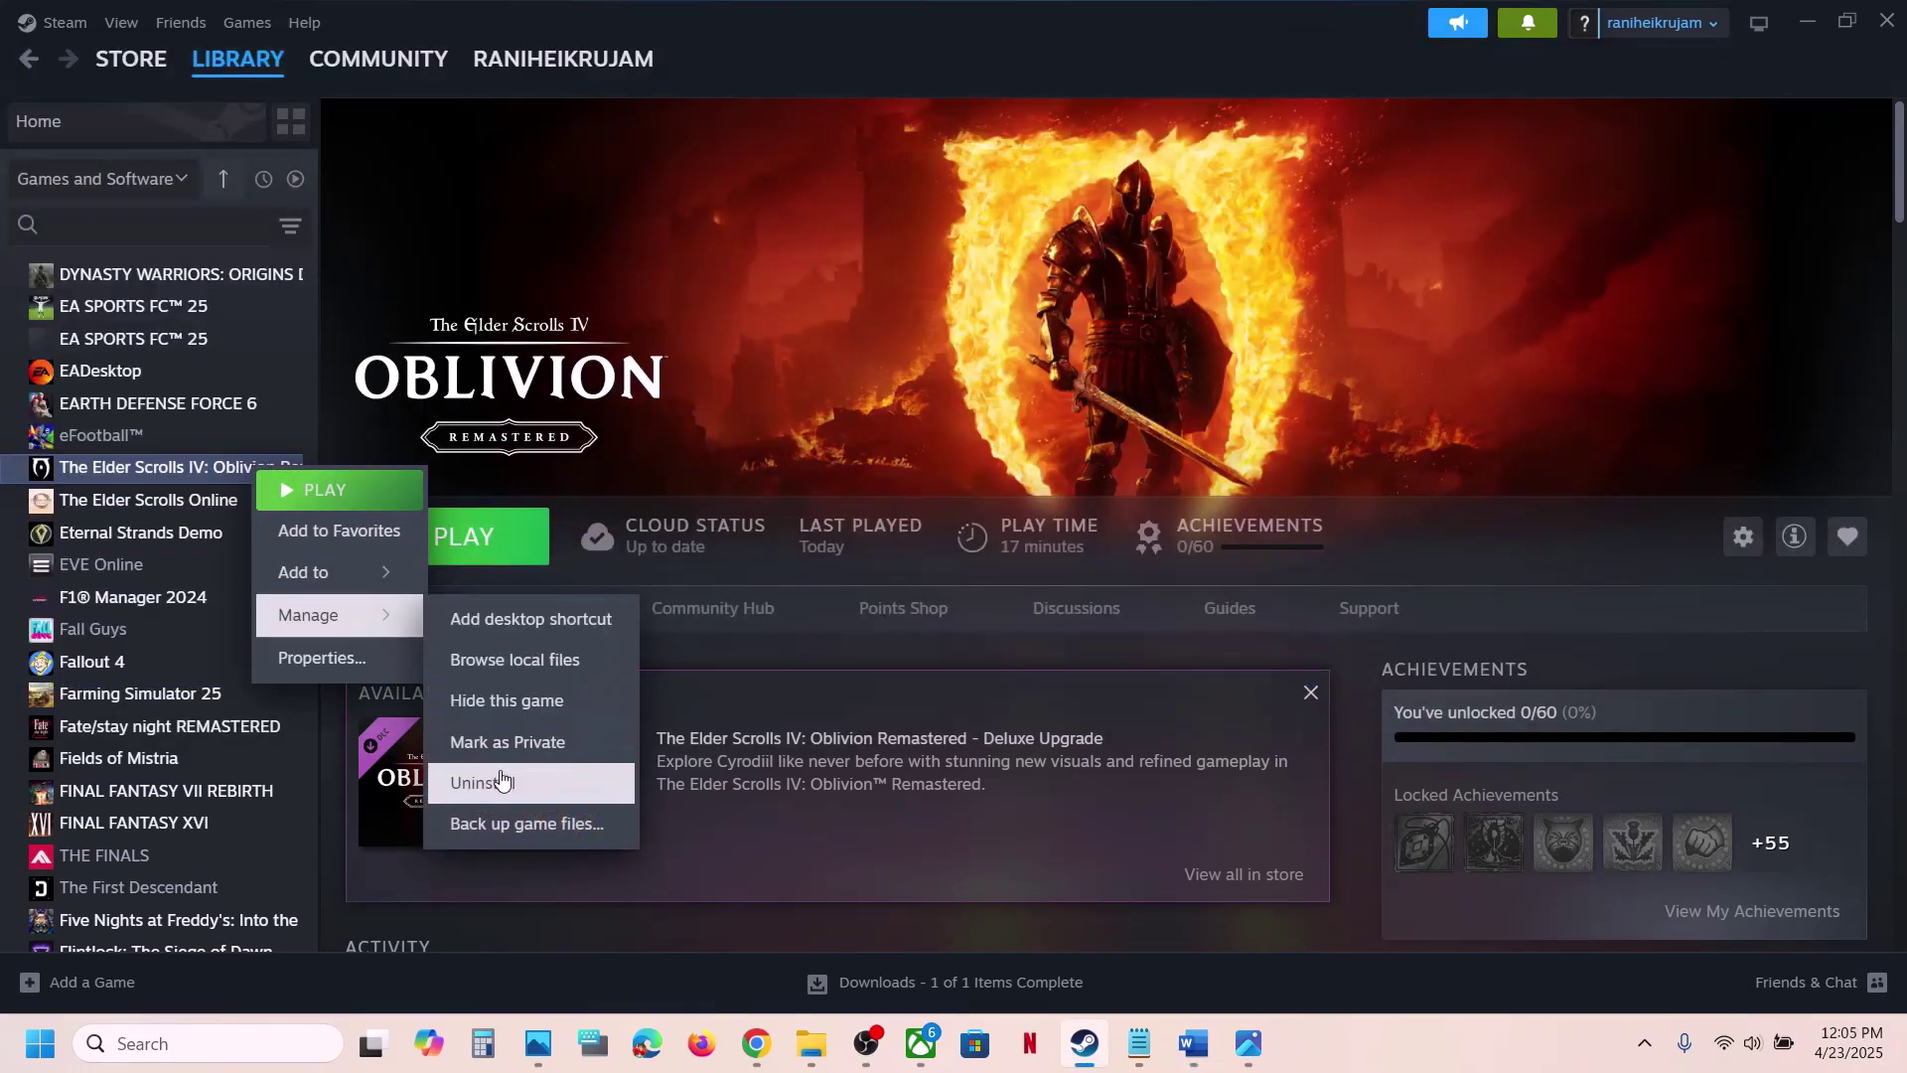
{"action": "left_click", "coordinate": [766, 294]}
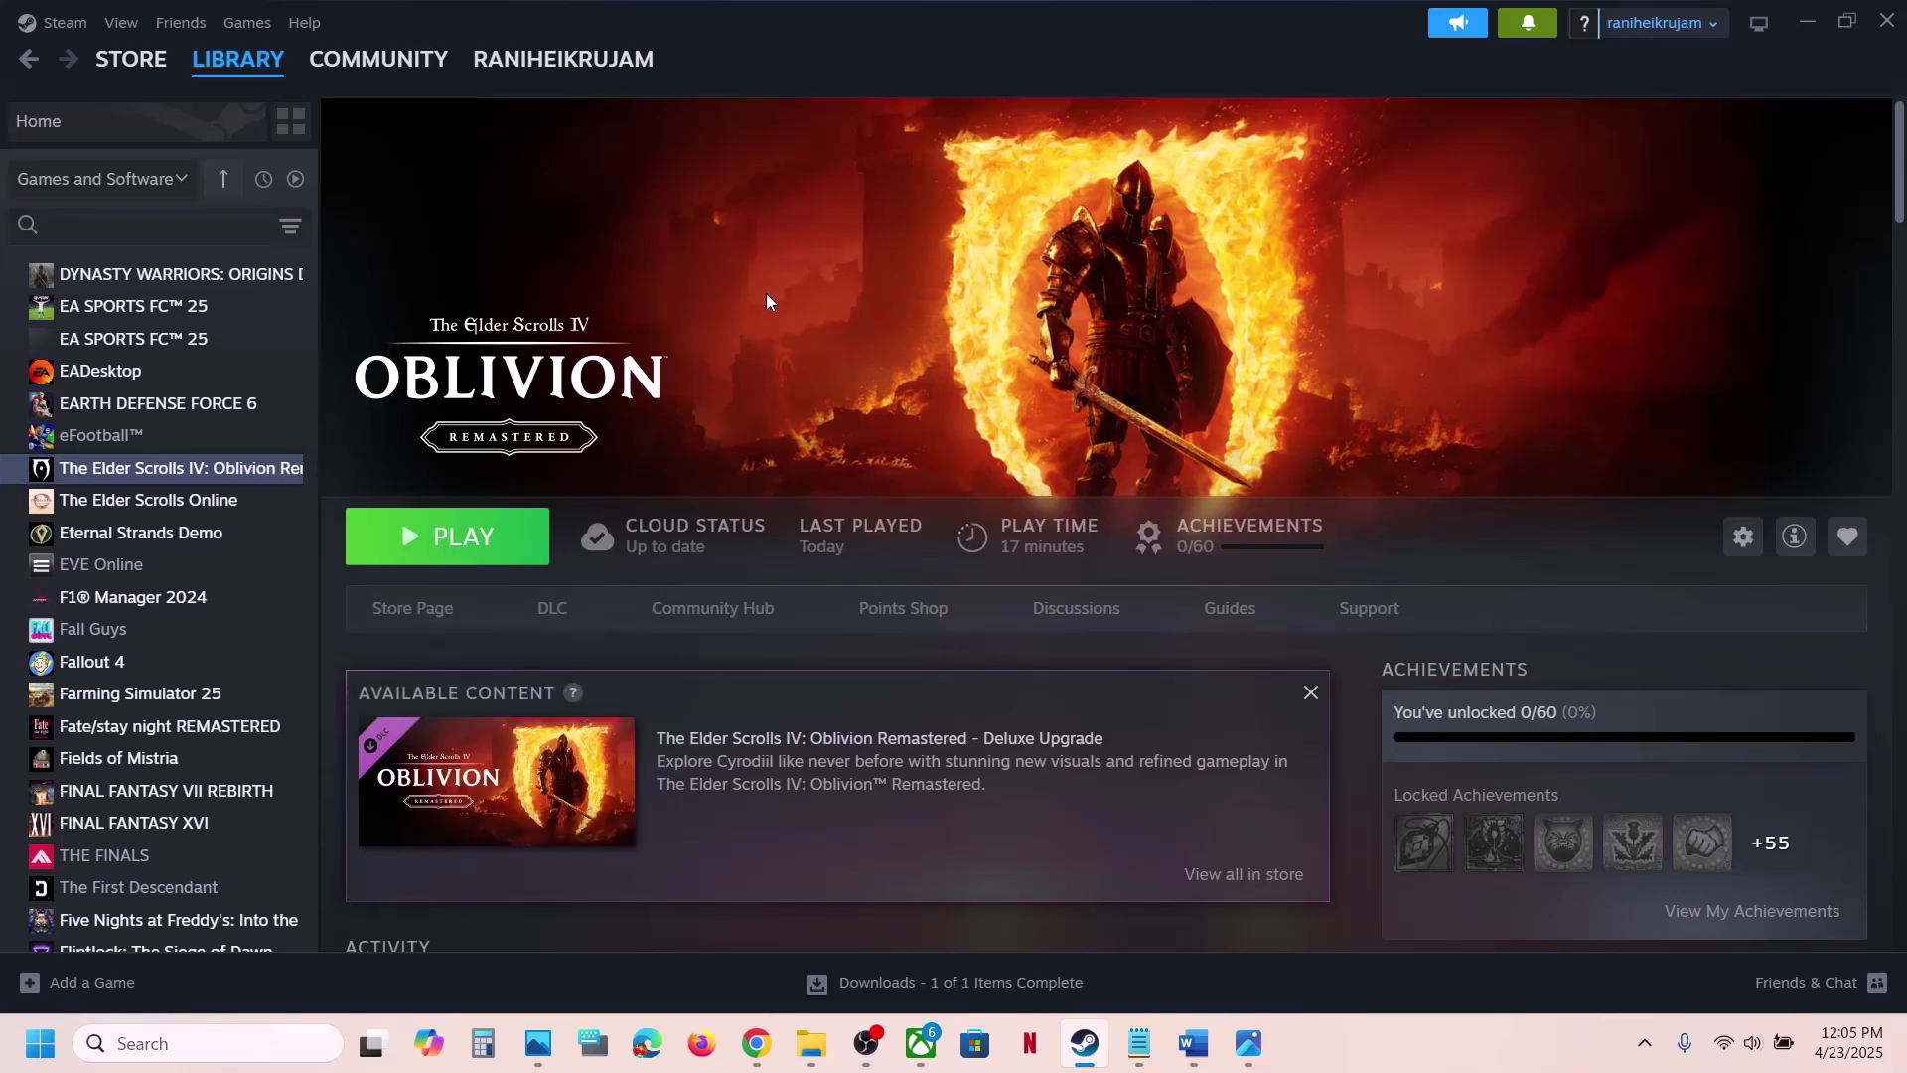
Check the available drives and the C: drive's free space in File Explorer, and minimize it to return to Steam
{"action": "left_click", "coordinate": [811, 1043]}
{"action": "left_click", "coordinate": [84, 600]}
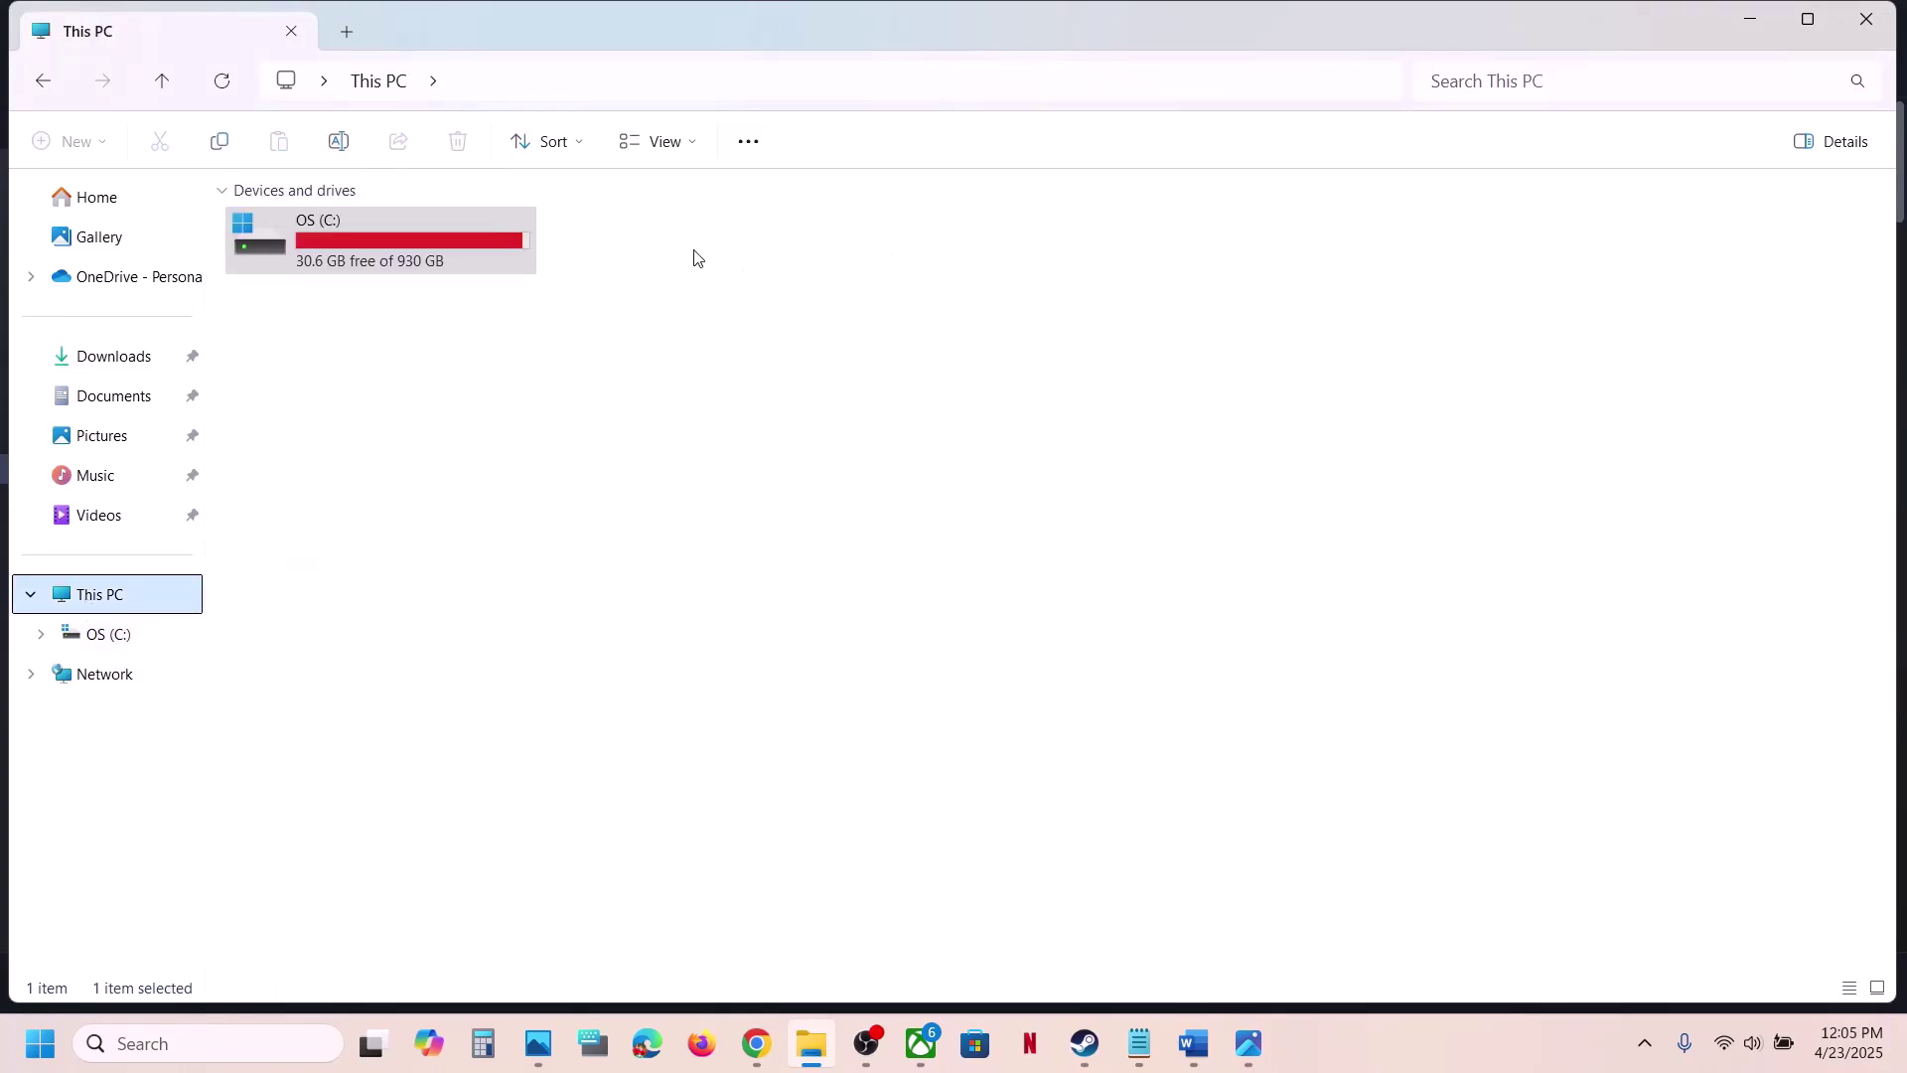
{"action": "left_click", "coordinate": [379, 235]}
{"action": "left_click", "coordinate": [1739, 24]}
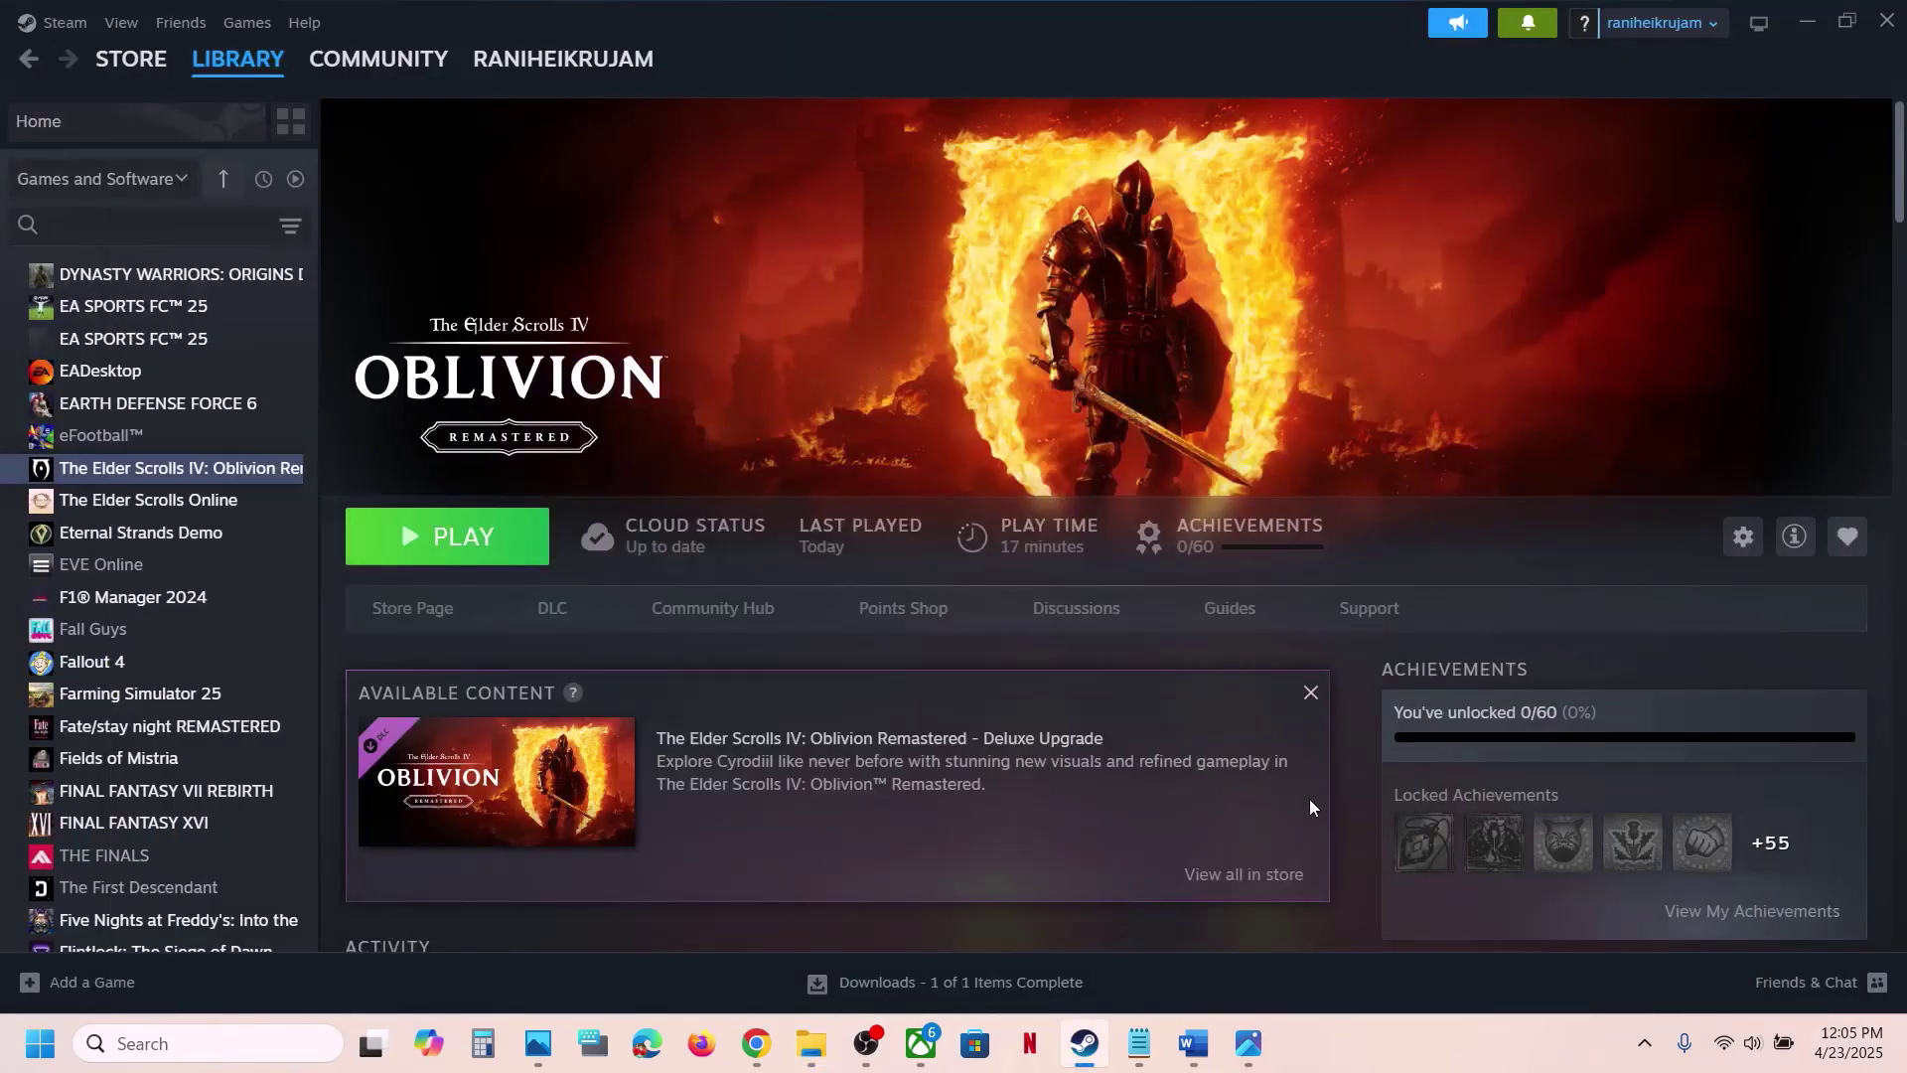
{"action": "left_click", "coordinate": [1383, 1059]}
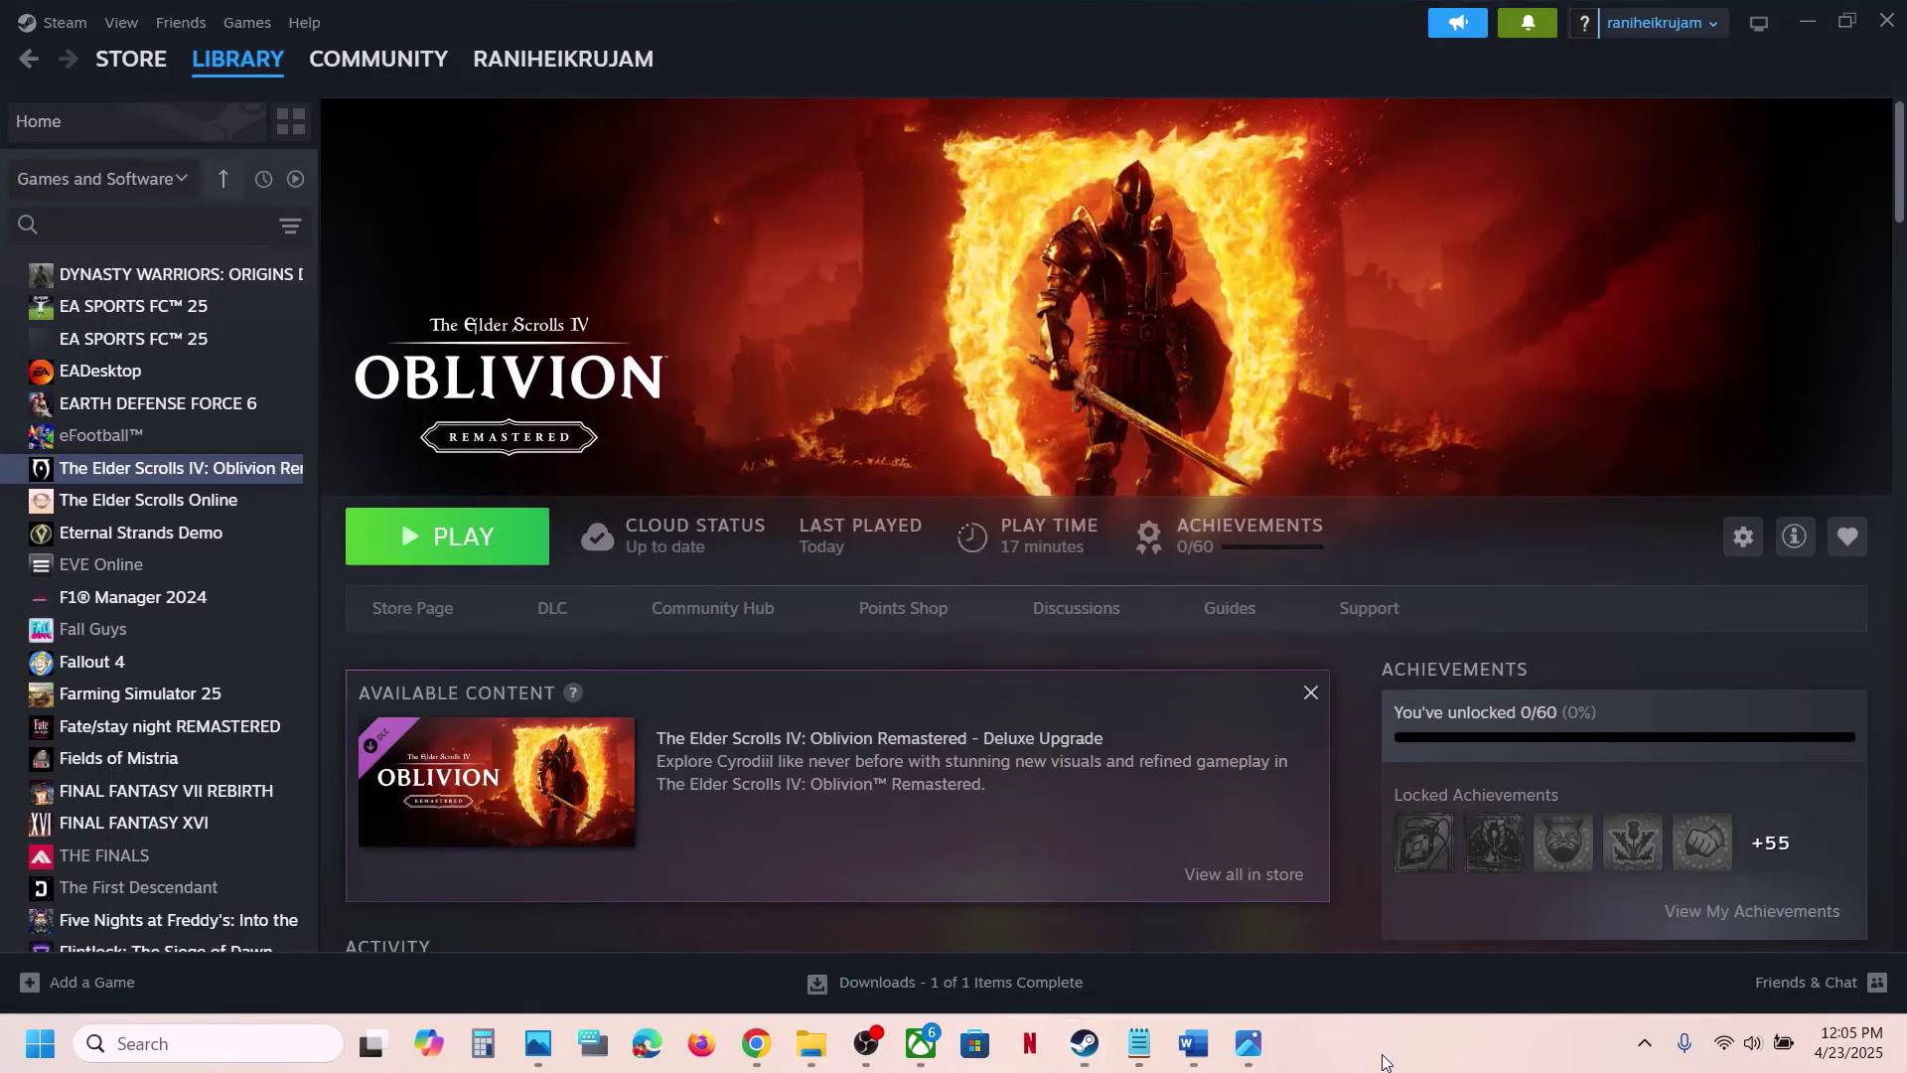